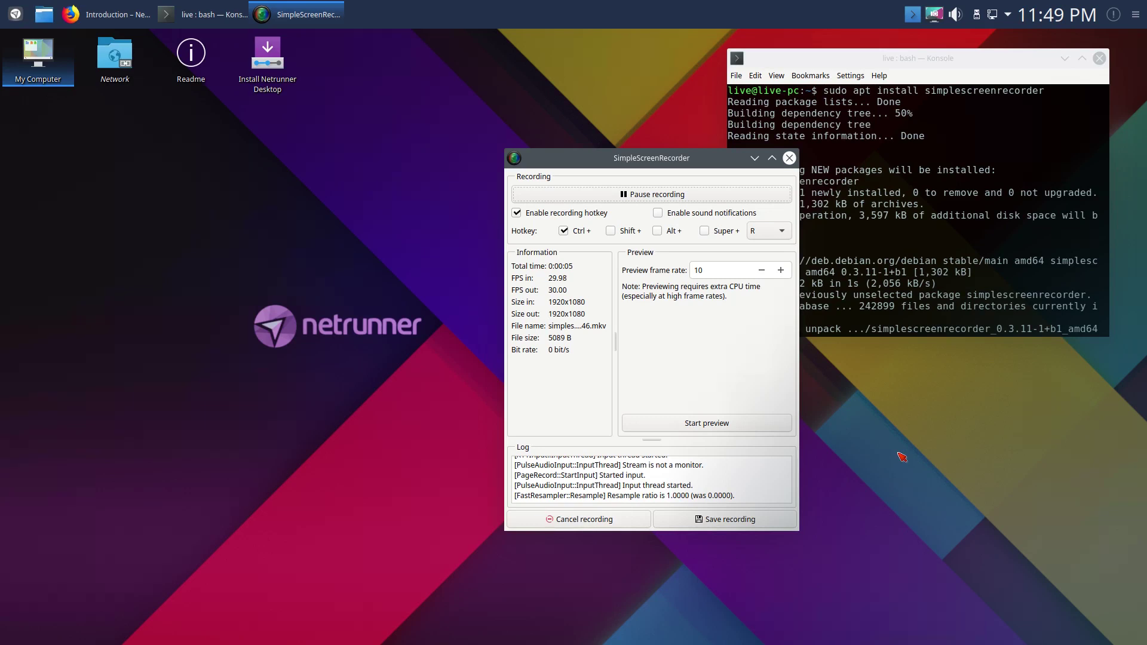
- Bring Firefox's Netrunner overview page forward, scroll down through it, then return to the top
{"action": "left_click", "coordinate": [137, 15]}
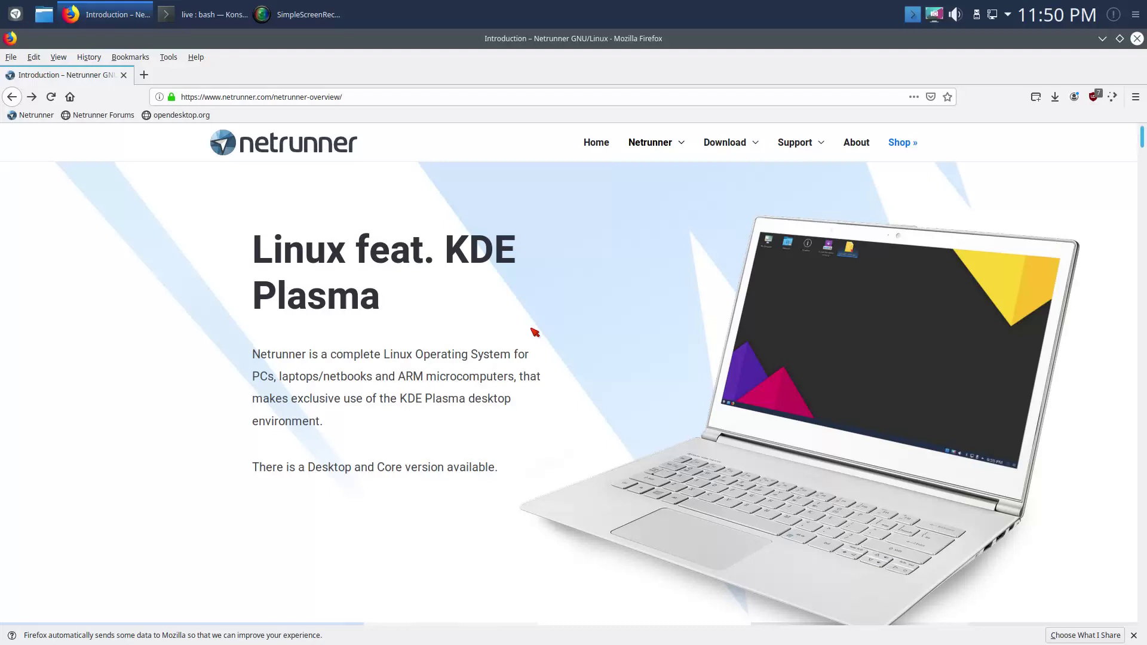
{"action": "scroll", "coordinate": [535, 332], "scroll_direction": "down", "scroll_amount": 8}
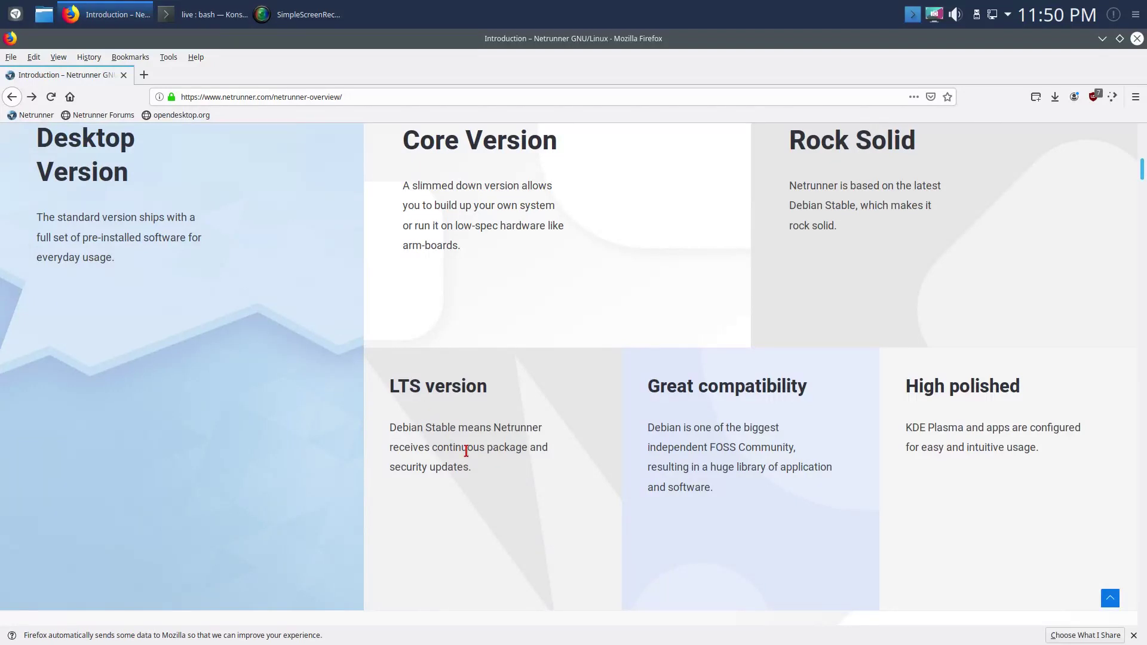
{"action": "scroll", "coordinate": [466, 451], "scroll_direction": "up", "scroll_amount": 9}
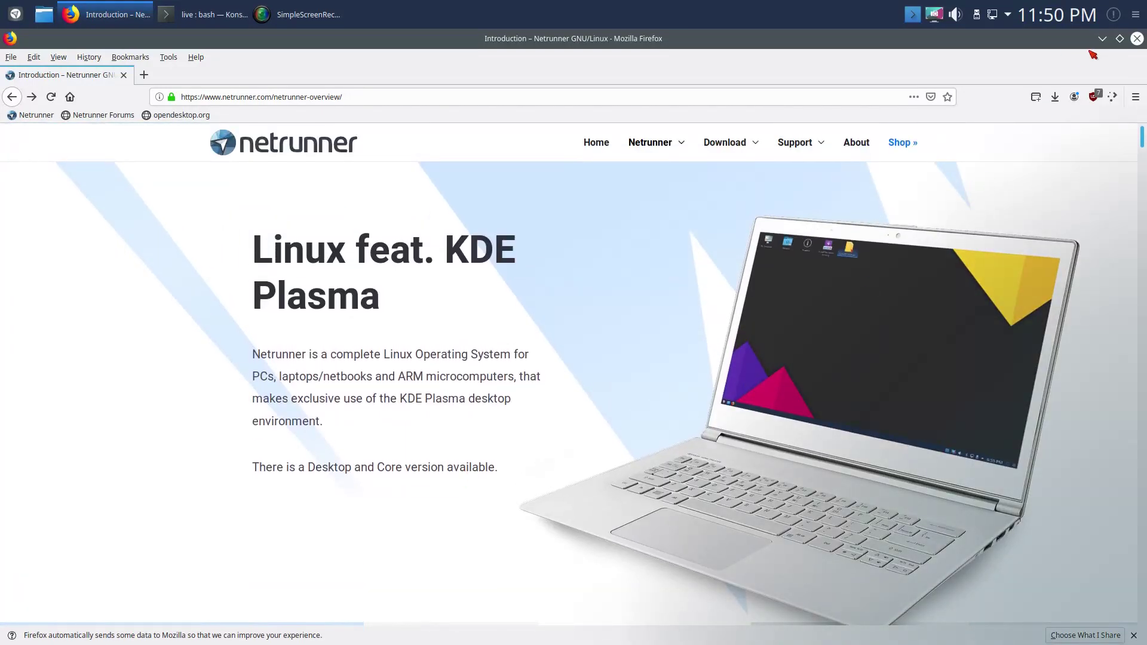
- Minimize Firefox, SimpleScreenRecorder and Konsole to reveal the bare Plasma desktop
{"action": "left_click", "coordinate": [1102, 38]}
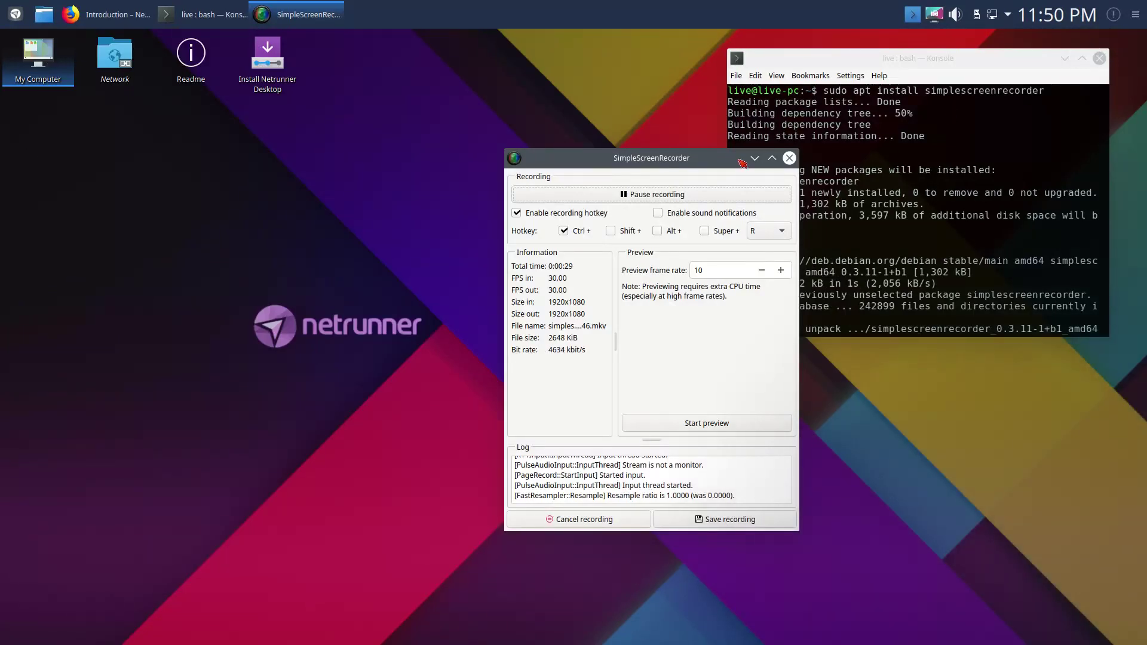
{"action": "left_click_drag", "start_coordinate": [729, 164], "coordinate": [708, 163]}
{"action": "left_click_drag", "start_coordinate": [708, 162], "coordinate": [745, 162]}
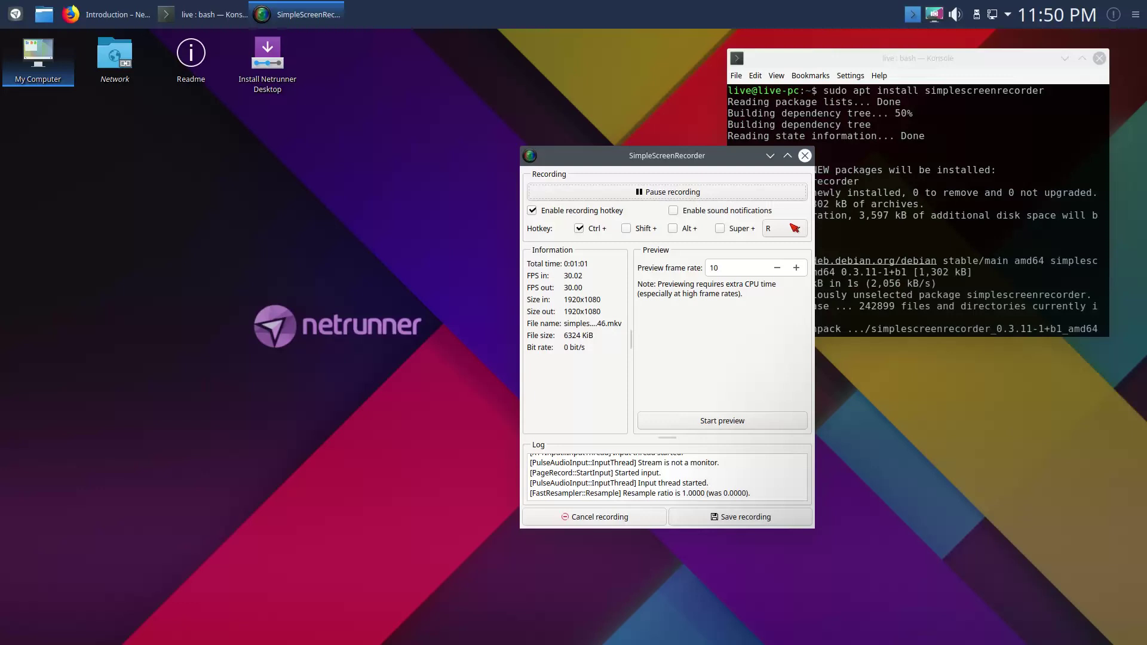
{"action": "left_click", "coordinate": [769, 156]}
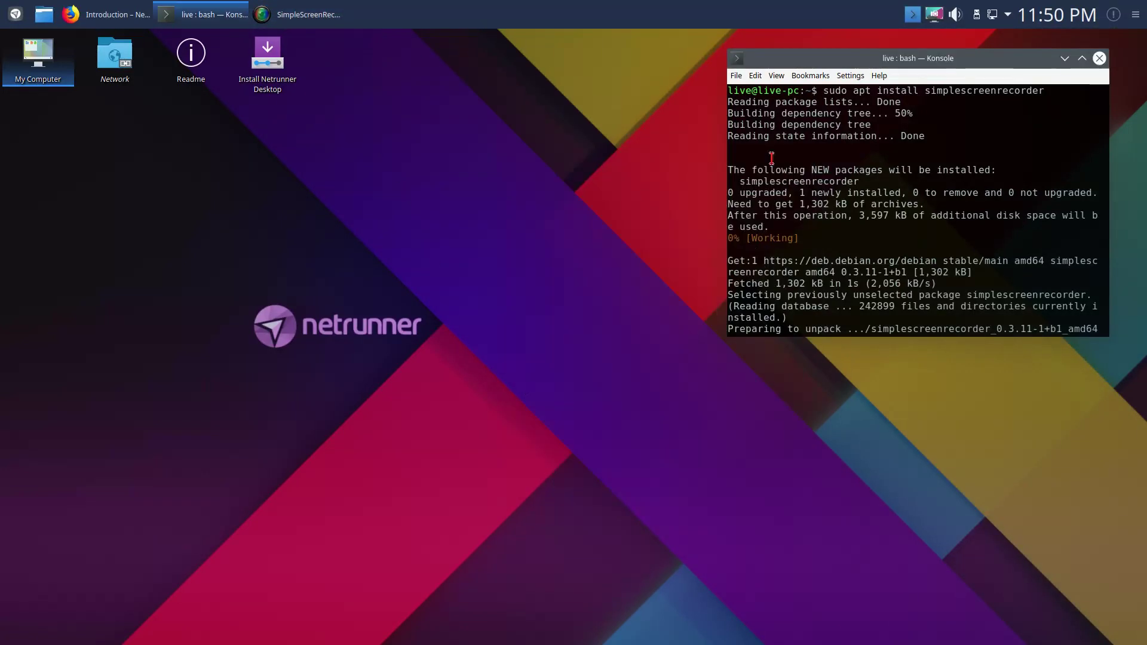
{"action": "left_click", "coordinate": [1064, 58]}
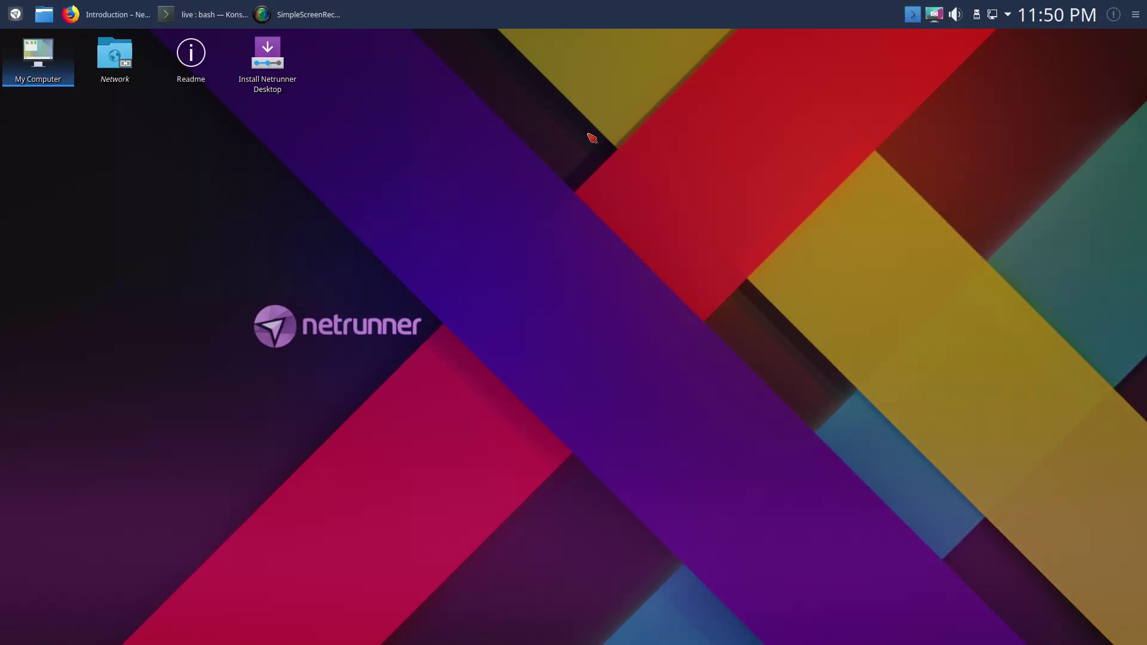
{"action": "right_click", "coordinate": [580, 108]}
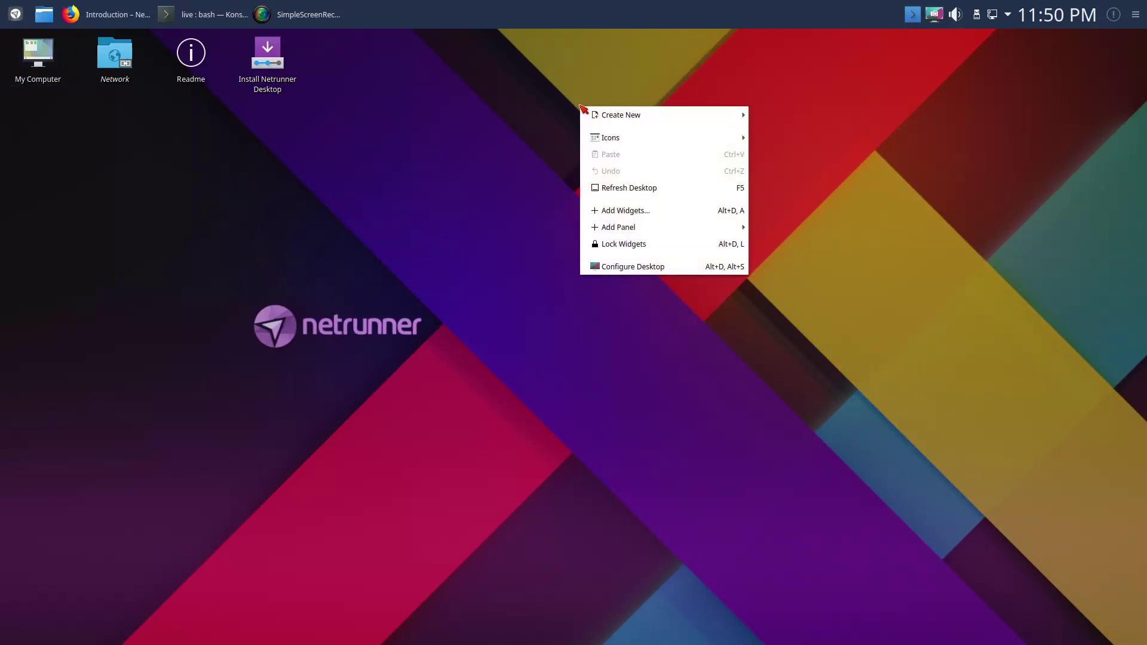
{"action": "left_click", "coordinate": [696, 271]}
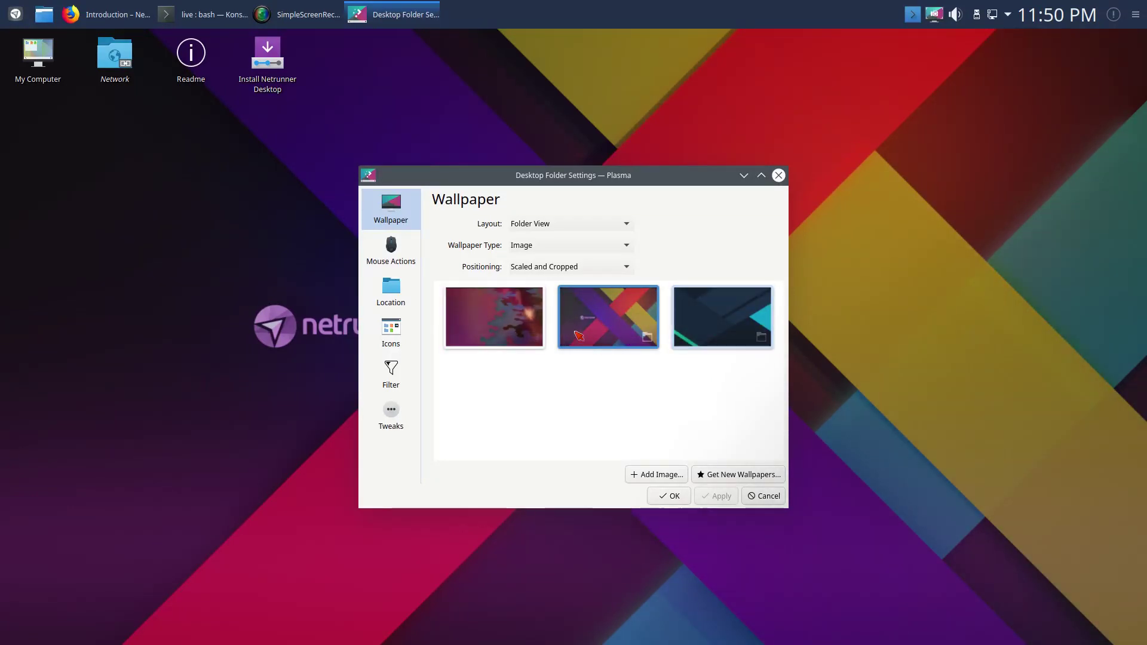
{"action": "left_click_drag", "start_coordinate": [682, 179], "coordinate": [698, 163]}
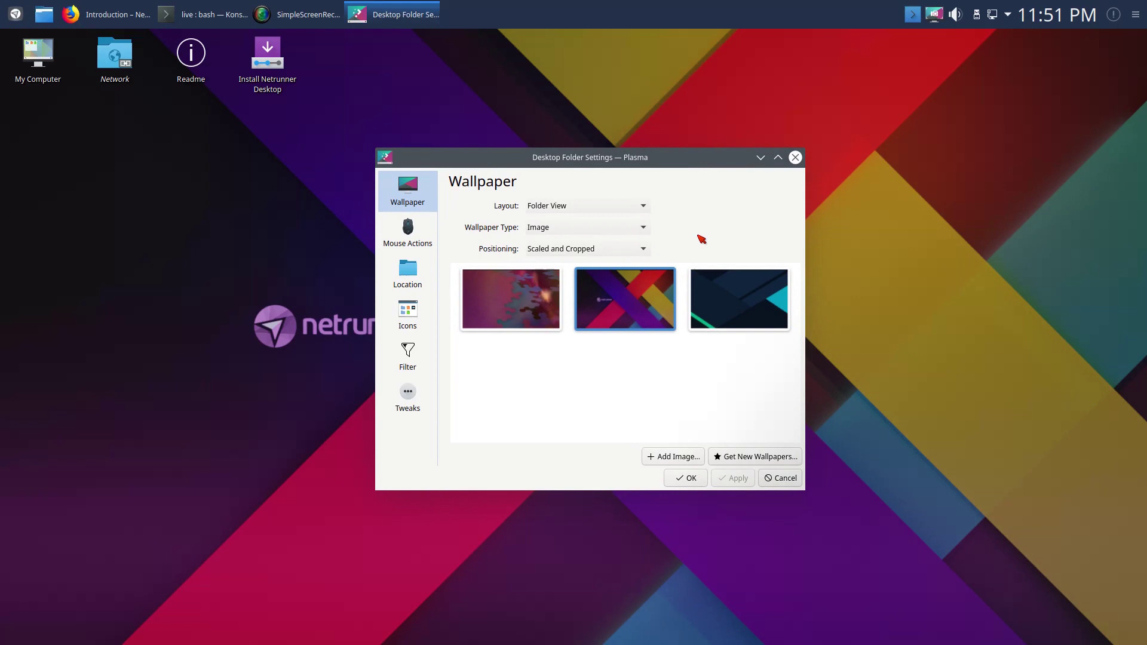
{"action": "left_click", "coordinate": [423, 239]}
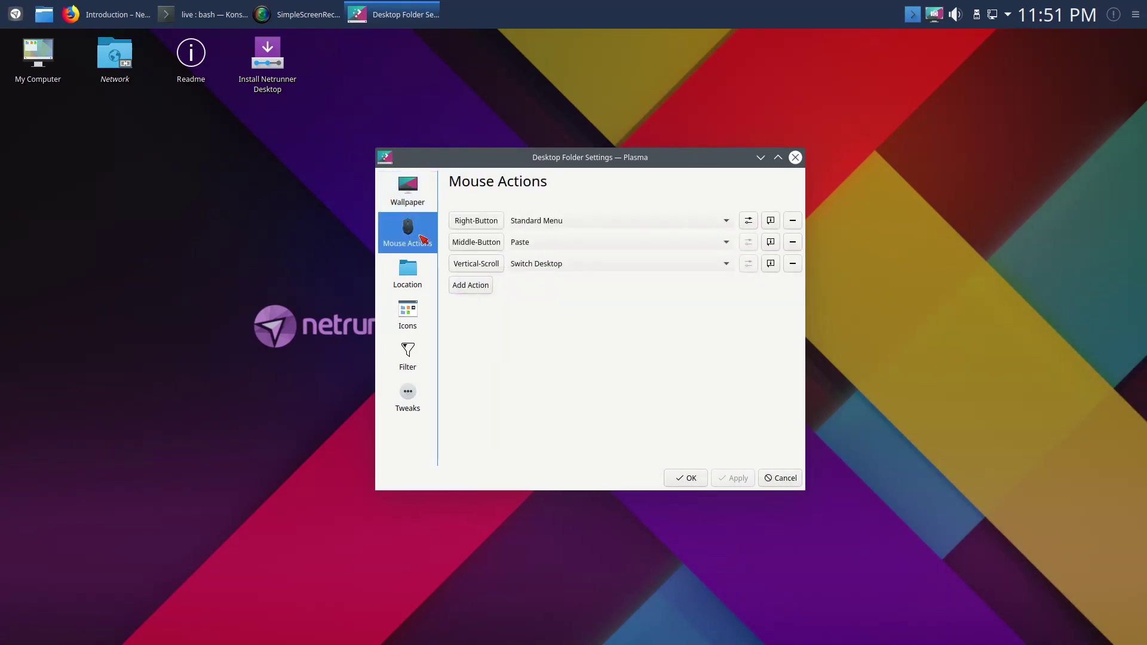
{"action": "left_click", "coordinate": [418, 280]}
{"action": "left_click", "coordinate": [413, 315]}
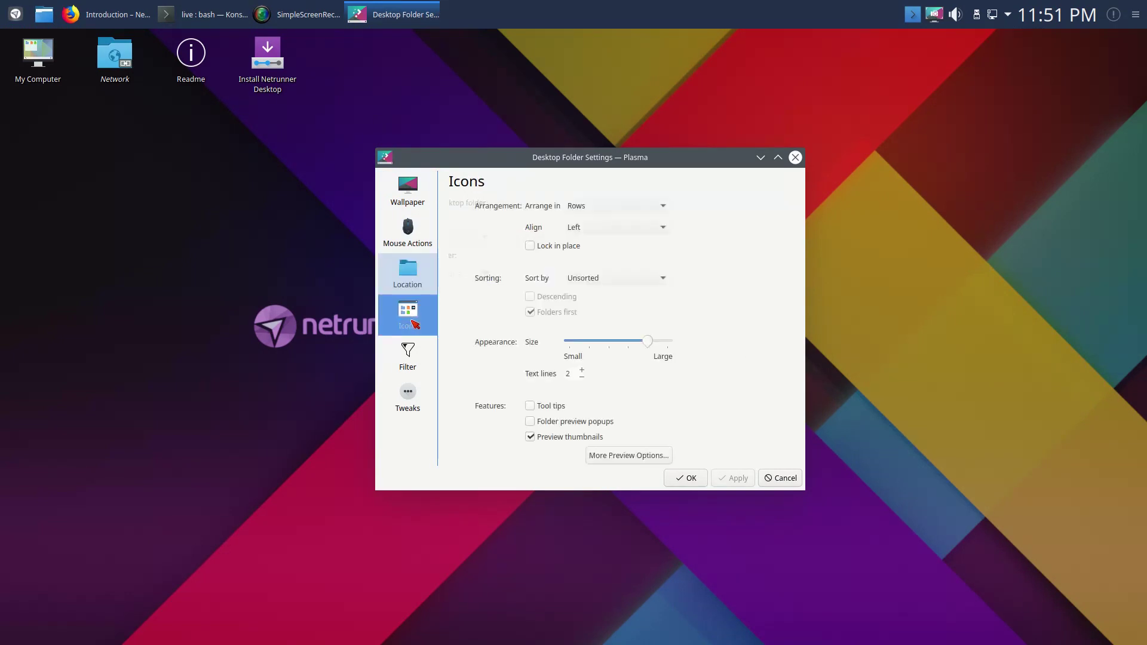
{"action": "left_click", "coordinate": [411, 401]}
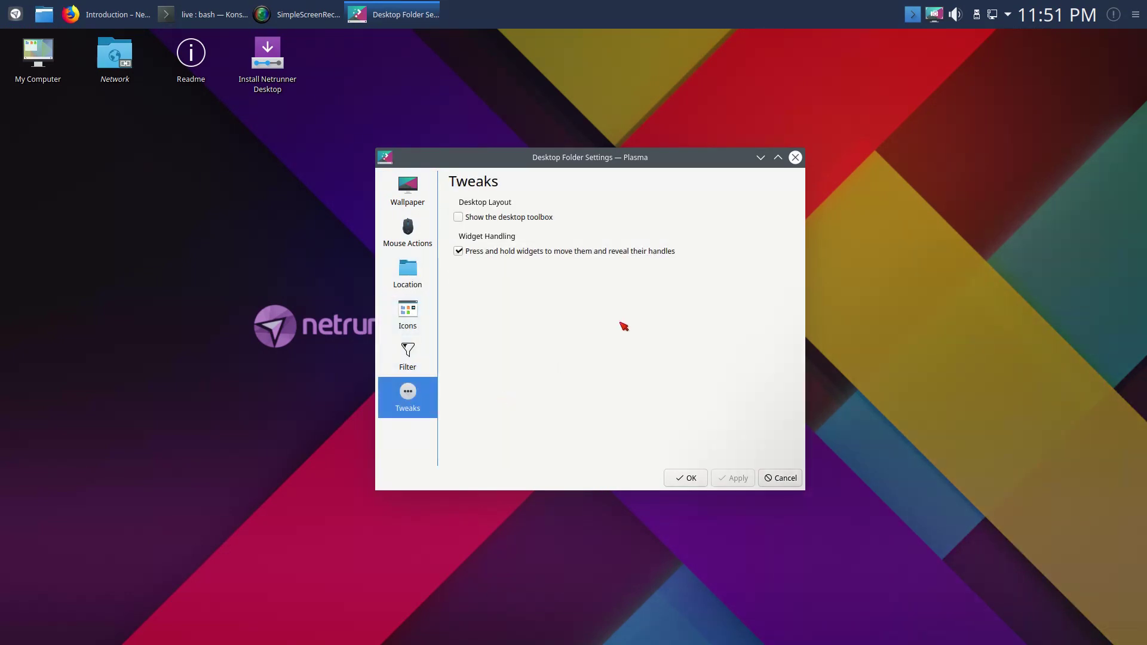
{"action": "left_click", "coordinate": [780, 478]}
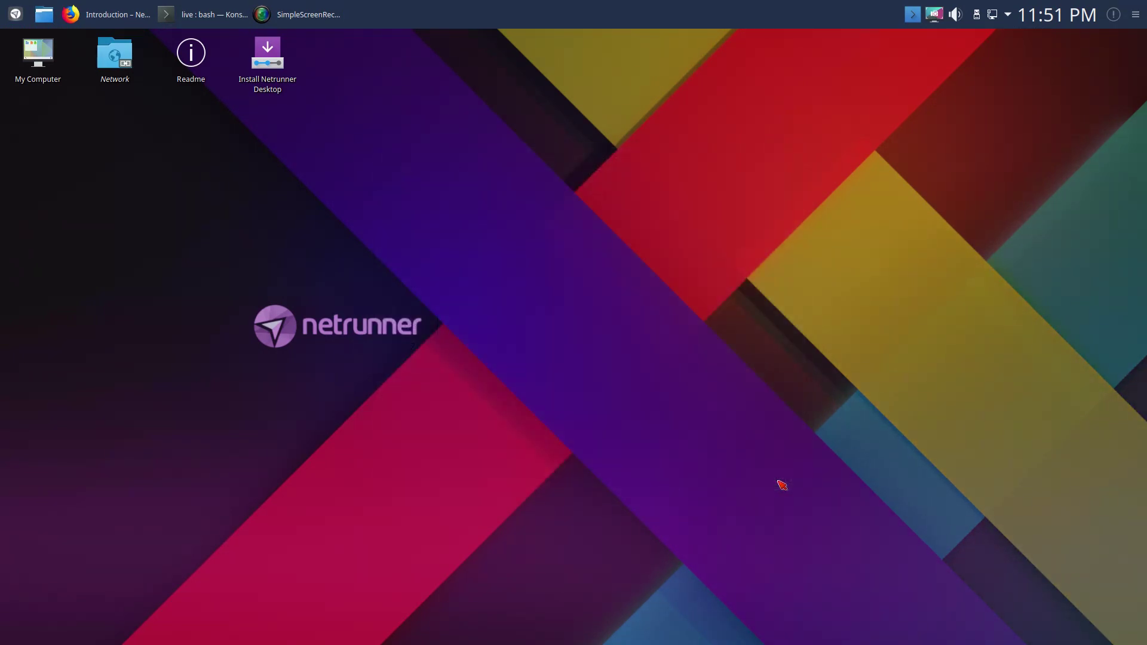
- Add an Analog Clock and a Calculator widget to the desktop from the widget list
{"action": "left_click", "coordinate": [1135, 15]}
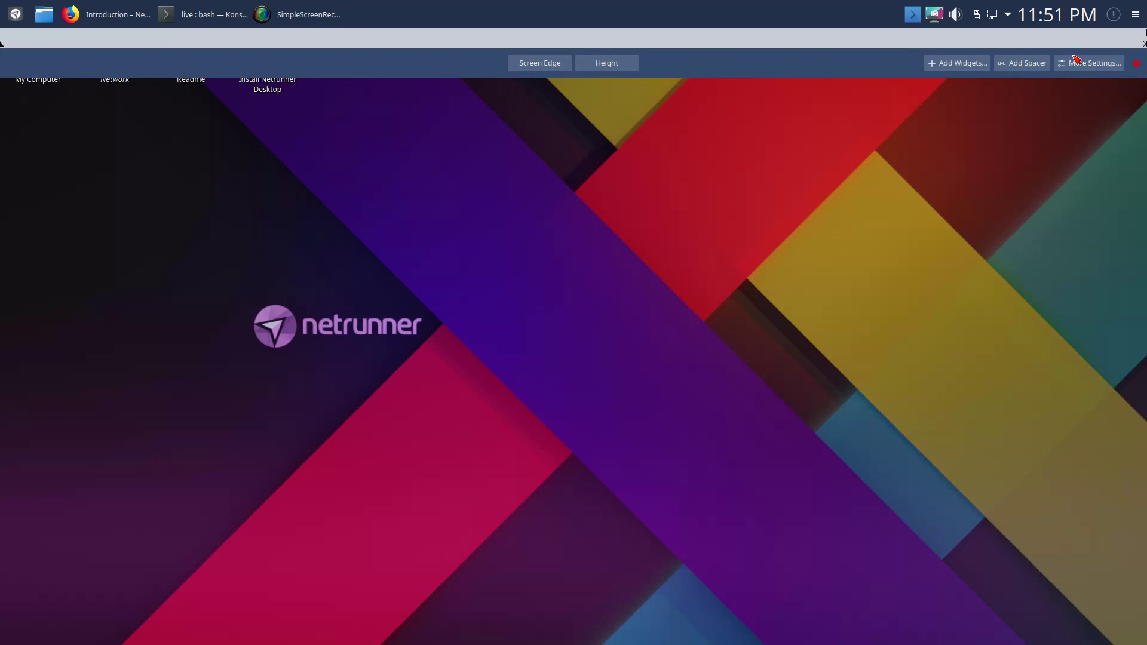
{"action": "left_click", "coordinate": [974, 66]}
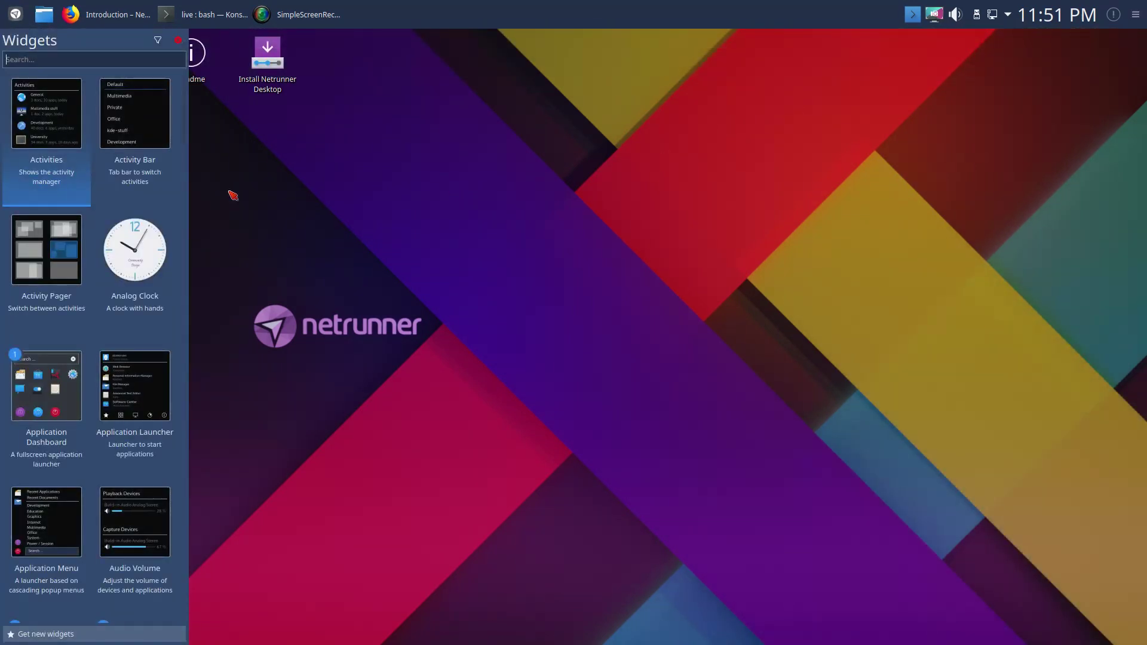
{"action": "left_click_drag", "start_coordinate": [139, 254], "coordinate": [790, 149]}
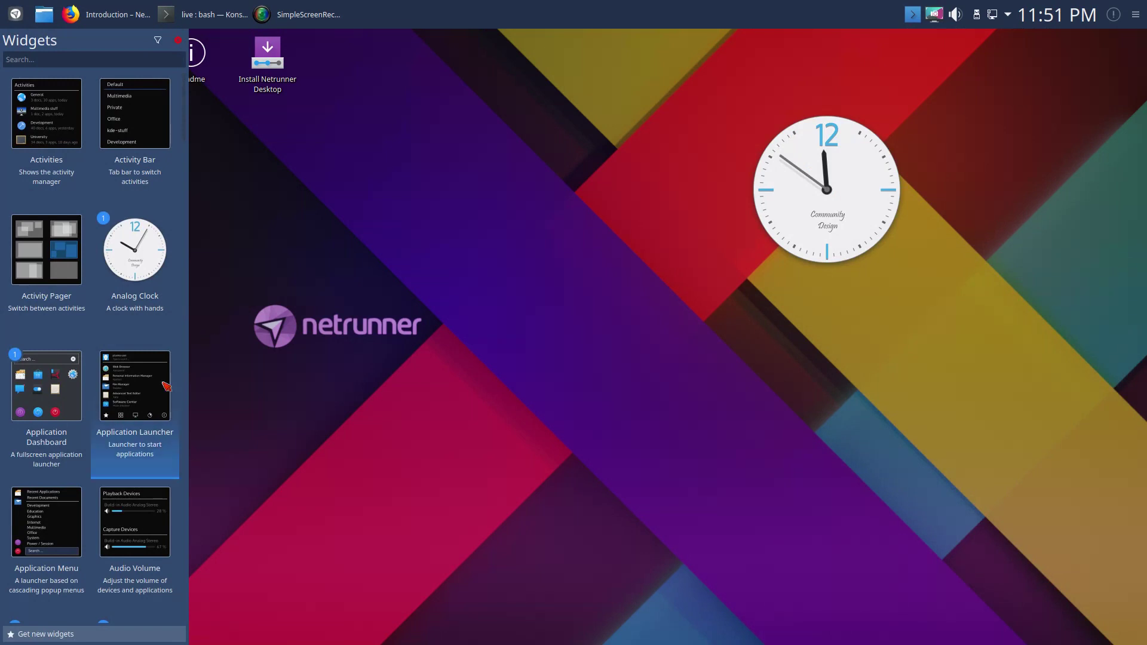
{"action": "scroll", "coordinate": [128, 400], "scroll_direction": "down", "scroll_amount": 3}
{"action": "scroll", "coordinate": [127, 405], "scroll_direction": "down", "scroll_amount": 5}
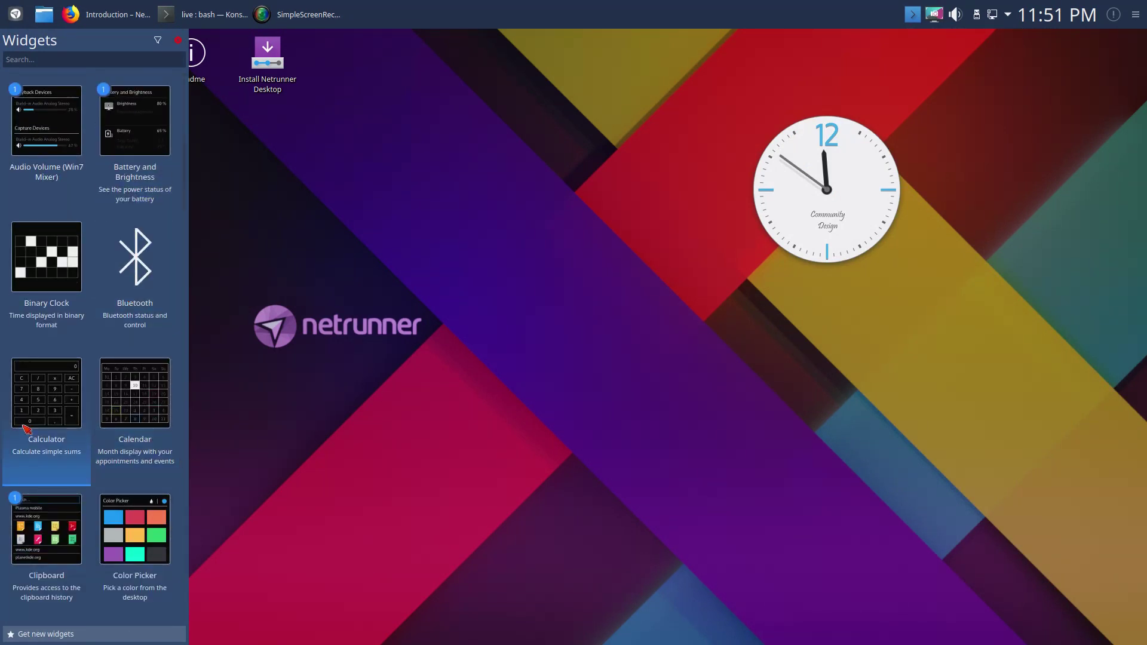
{"action": "left_click_drag", "start_coordinate": [48, 408], "coordinate": [603, 242]}
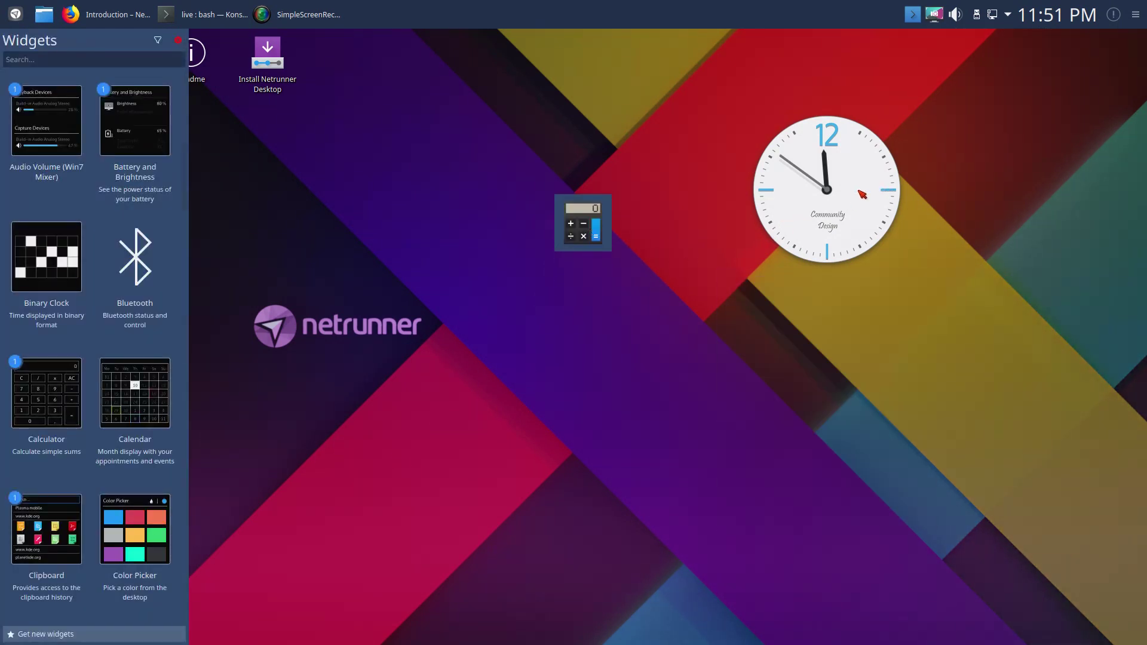
- Move the clock to the top-right corner and place the enlarged calculator below it
{"action": "left_click_drag", "start_coordinate": [861, 194], "coordinate": [1033, 127]}
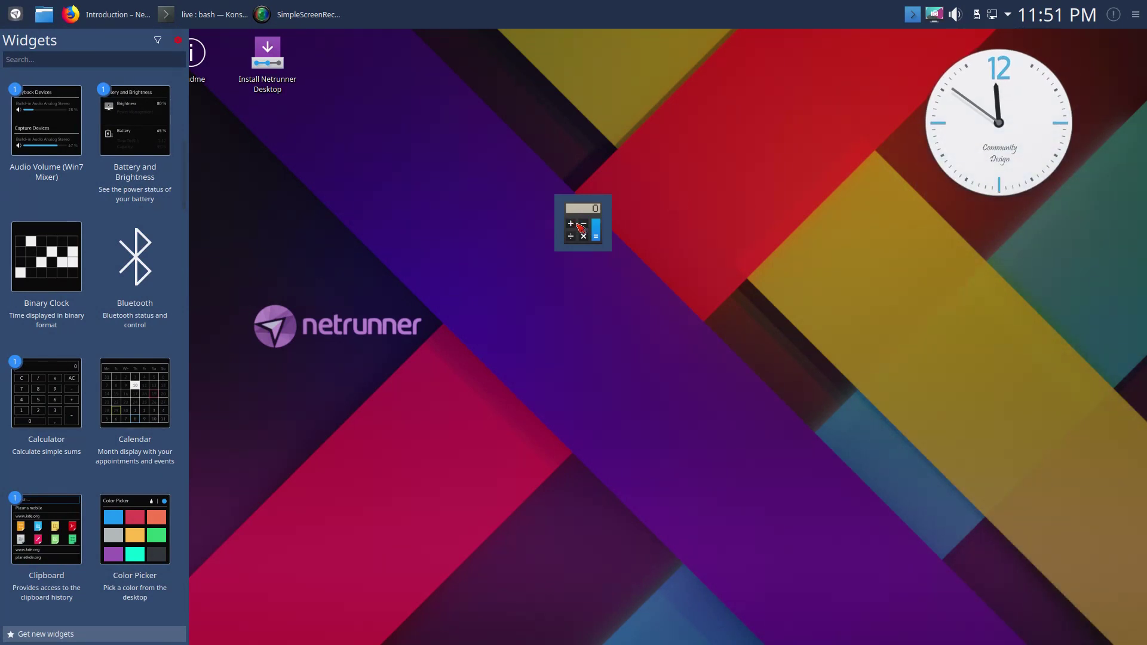
{"action": "left_click_drag", "start_coordinate": [579, 227], "coordinate": [1017, 270]}
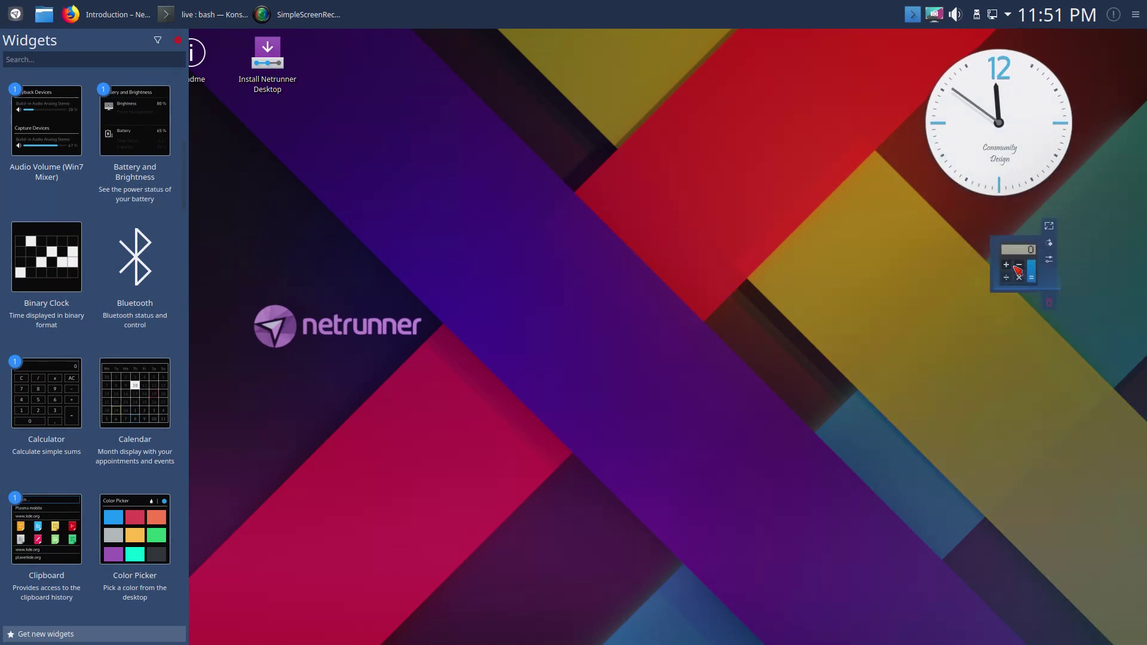
{"action": "left_click_drag", "start_coordinate": [1049, 226], "coordinate": [1067, 212]}
{"action": "mouse_move", "coordinate": [1002, 130]}
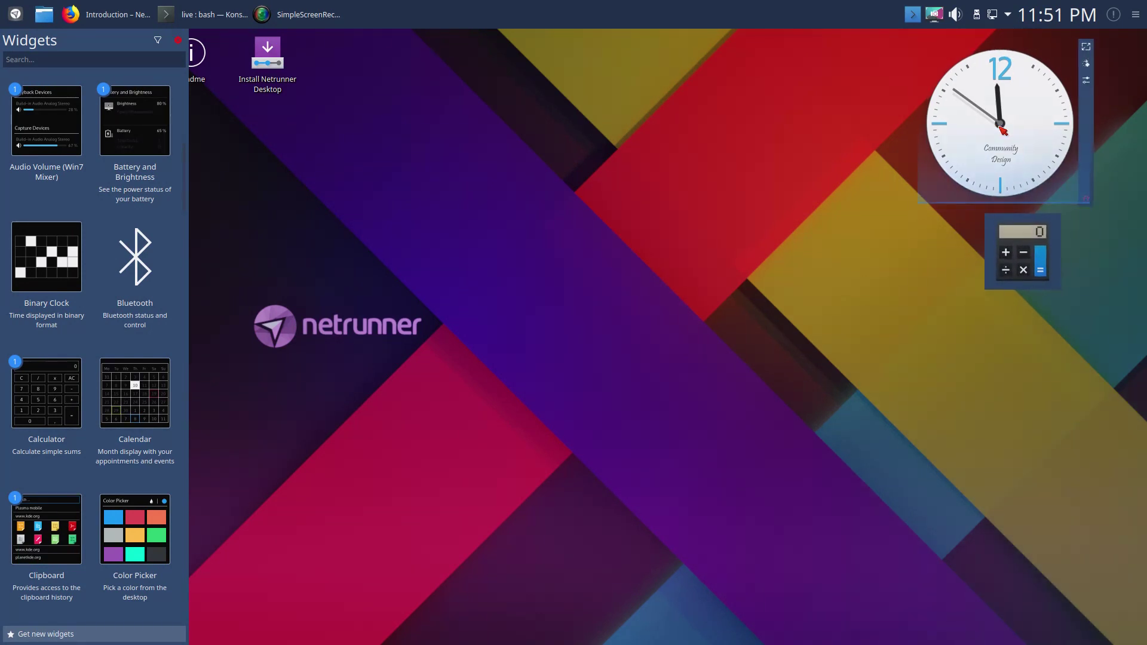
{"action": "left_click_drag", "start_coordinate": [1002, 130], "coordinate": [1019, 129]}
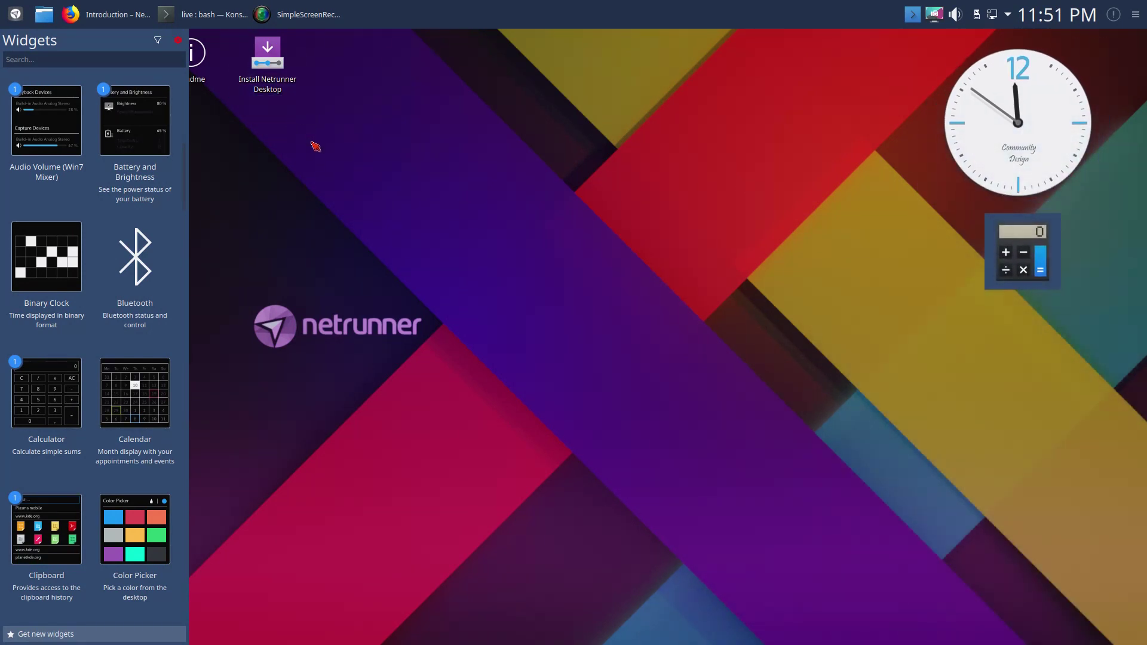
- Edit the top panel, try dragging it toward another screen edge, then finish editing
{"action": "right_click", "coordinate": [495, 24]}
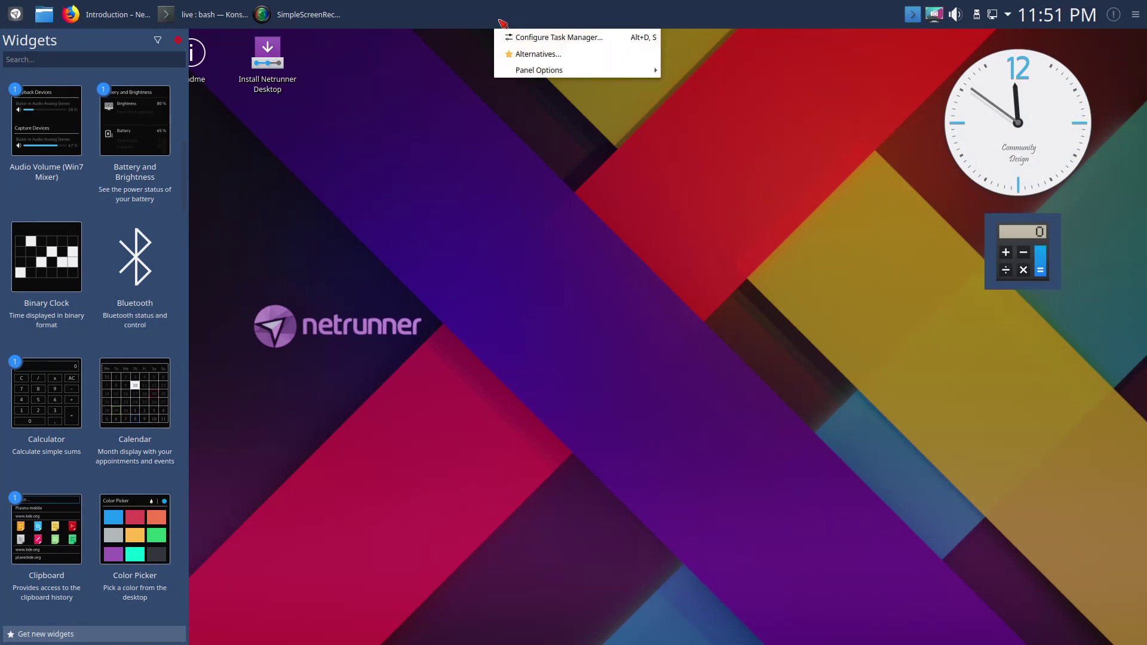
{"action": "mouse_move", "coordinate": [561, 72]}
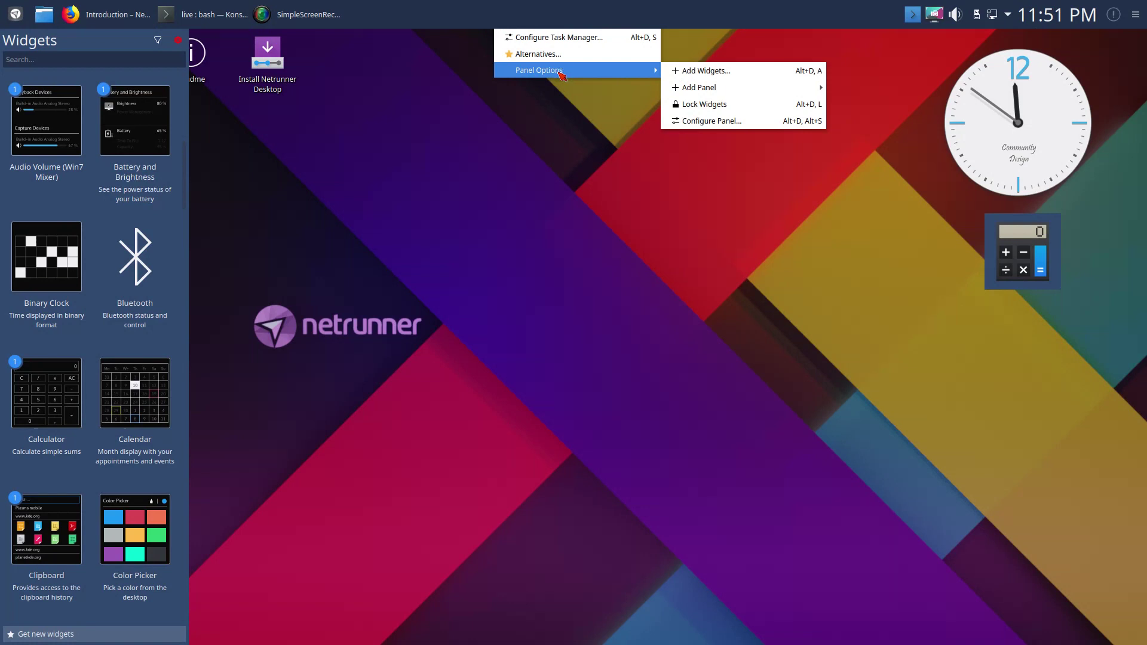
{"action": "left_click", "coordinate": [696, 121]}
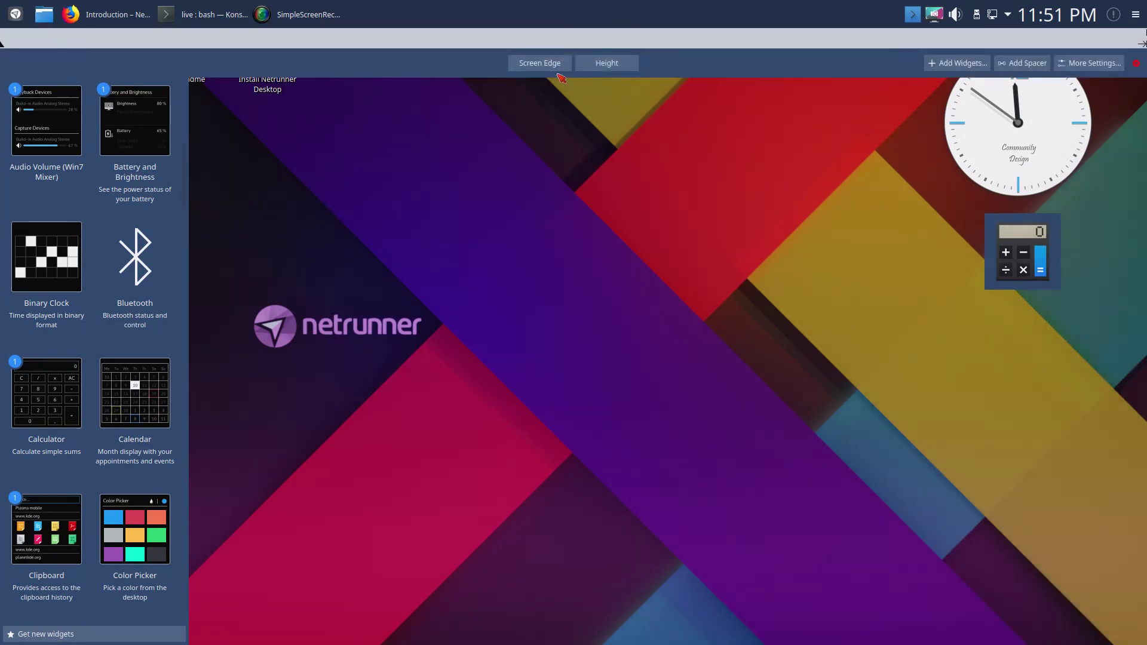
{"action": "mouse_move", "coordinate": [548, 65]}
{"action": "left_mouse_down"}
{"action": "mouse_move", "coordinate": [538, 98]}
{"action": "mouse_move", "coordinate": [541, 54]}
{"action": "left_mouse_up"}
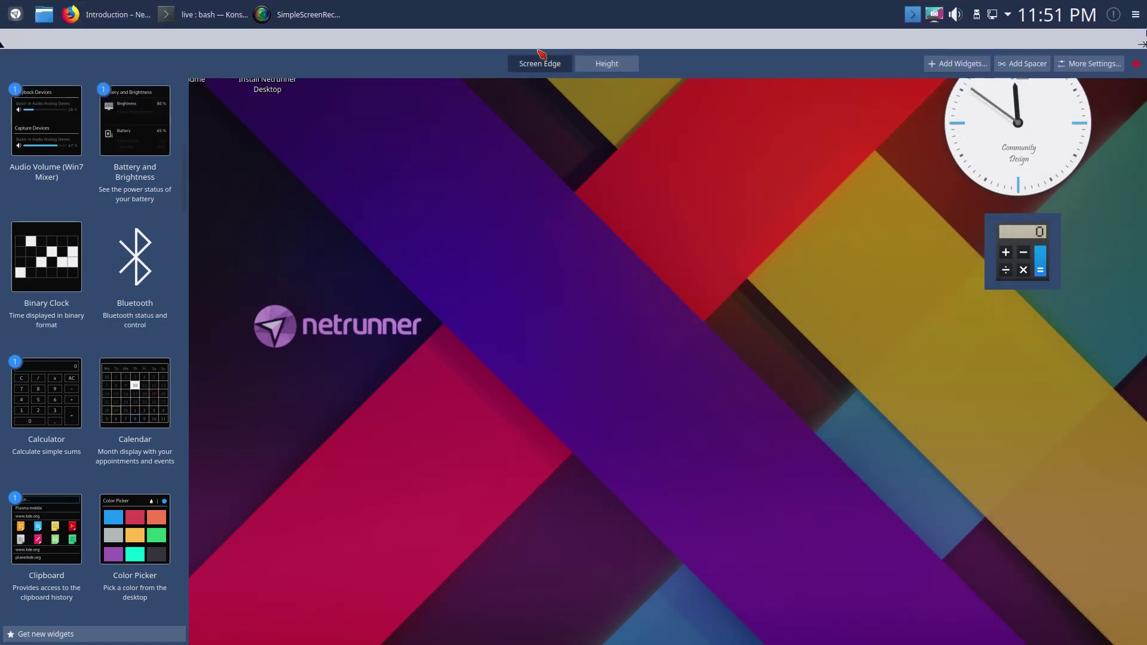
{"action": "left_click", "coordinate": [620, 90]}
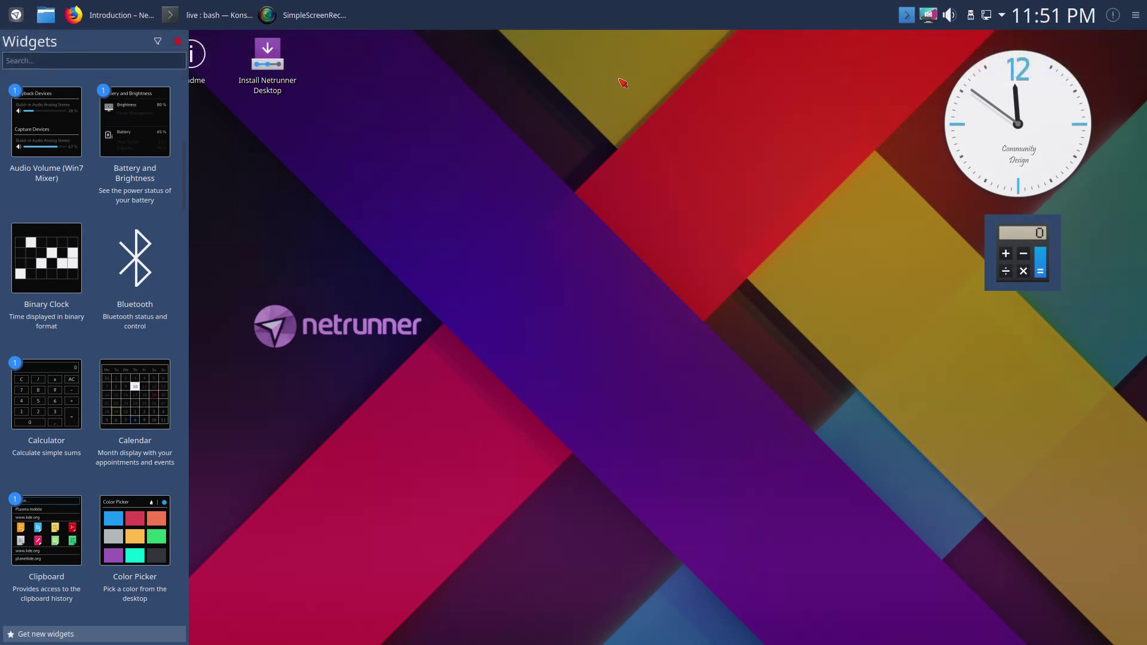
- Edit the top panel again, adjust its height, and close the panel edit toolbar
{"action": "right_click", "coordinate": [626, 18]}
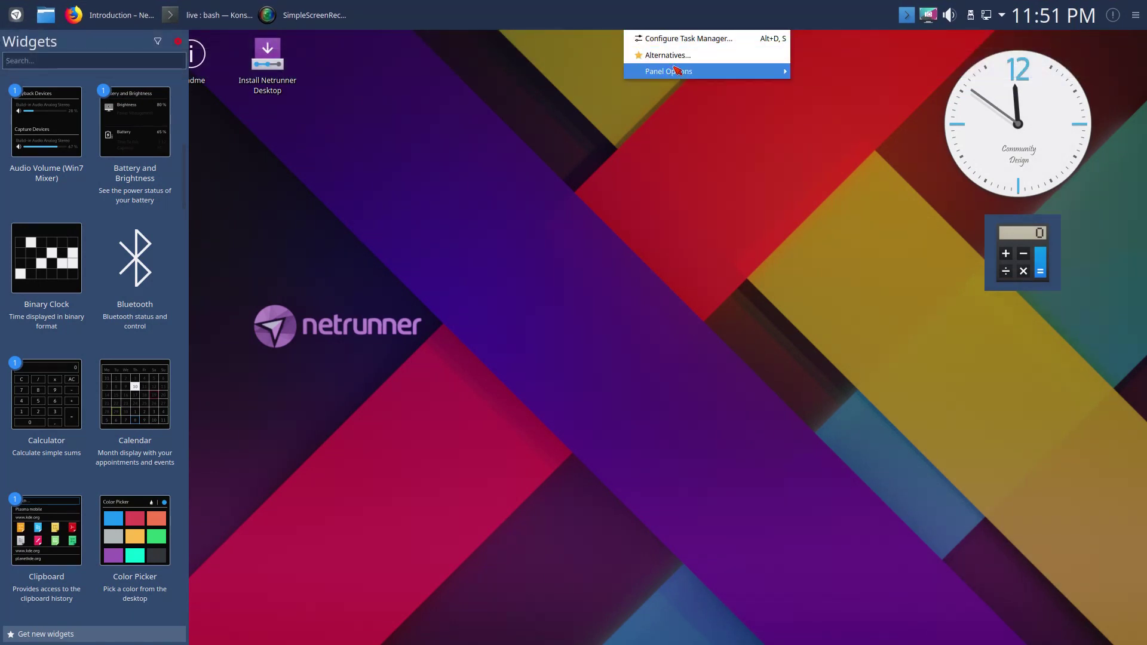
{"action": "mouse_move", "coordinate": [675, 69]}
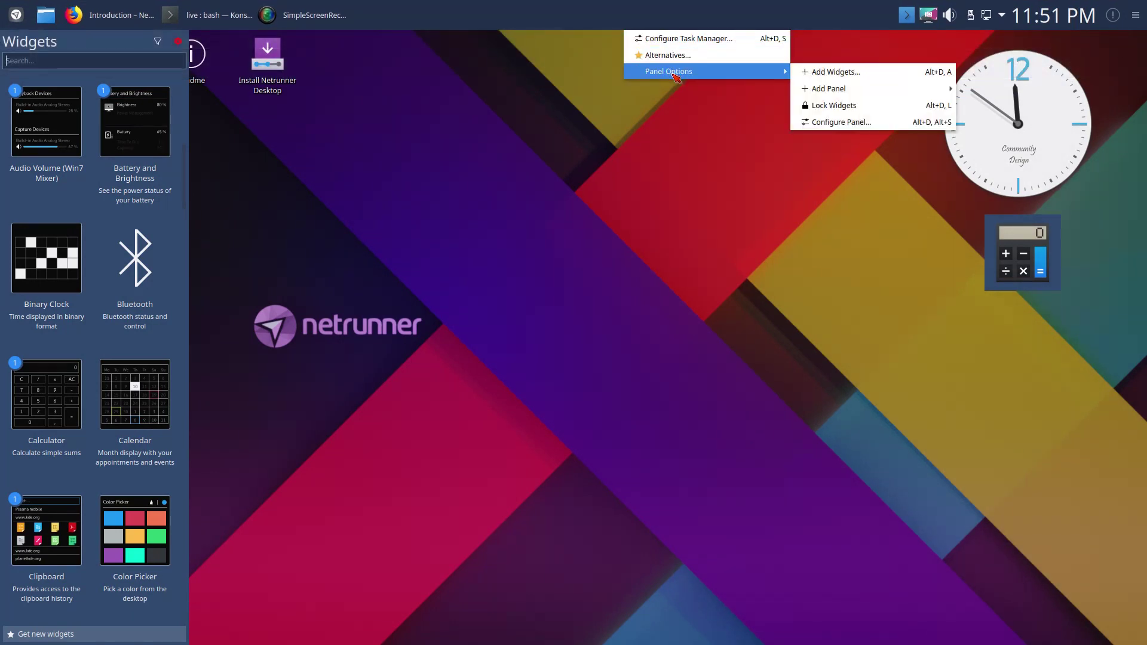
{"action": "left_click", "coordinate": [844, 121]}
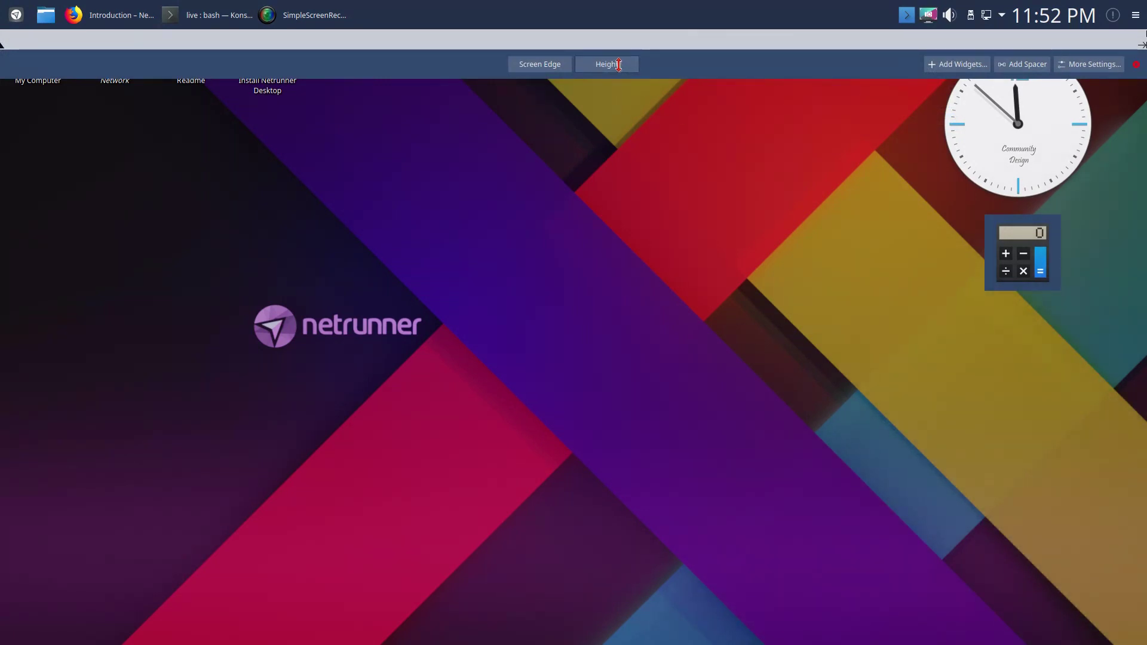
{"action": "mouse_move", "coordinate": [618, 65]}
{"action": "left_mouse_down"}
{"action": "mouse_move", "coordinate": [619, 110]}
{"action": "mouse_move", "coordinate": [628, 58]}
{"action": "left_mouse_up"}
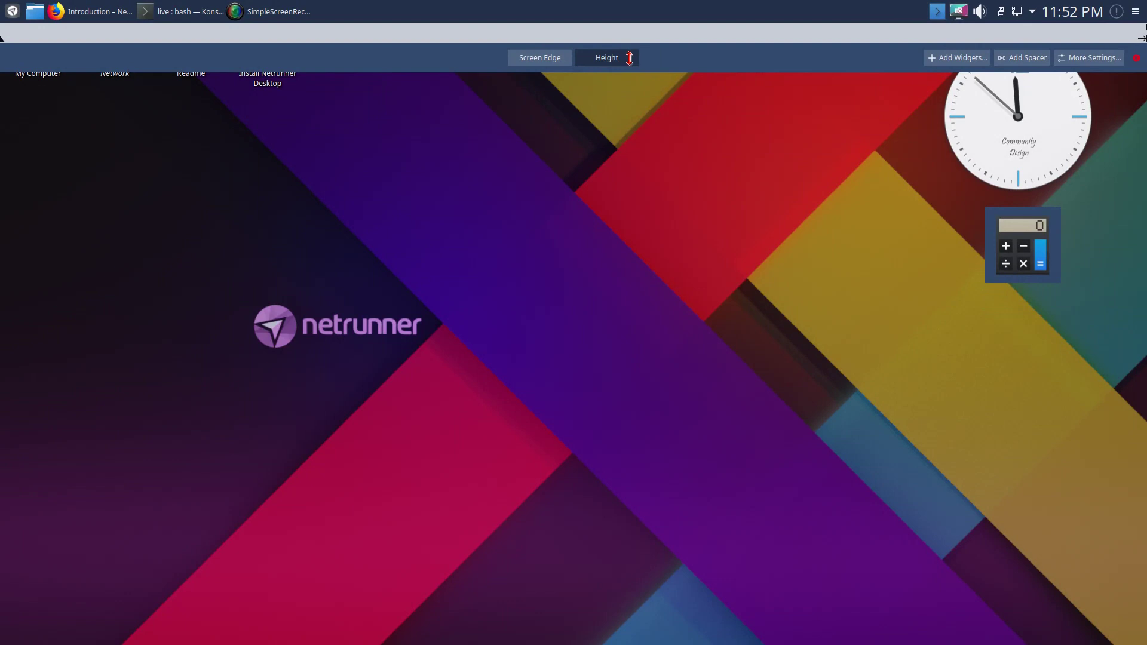
{"action": "left_click", "coordinate": [669, 185]}
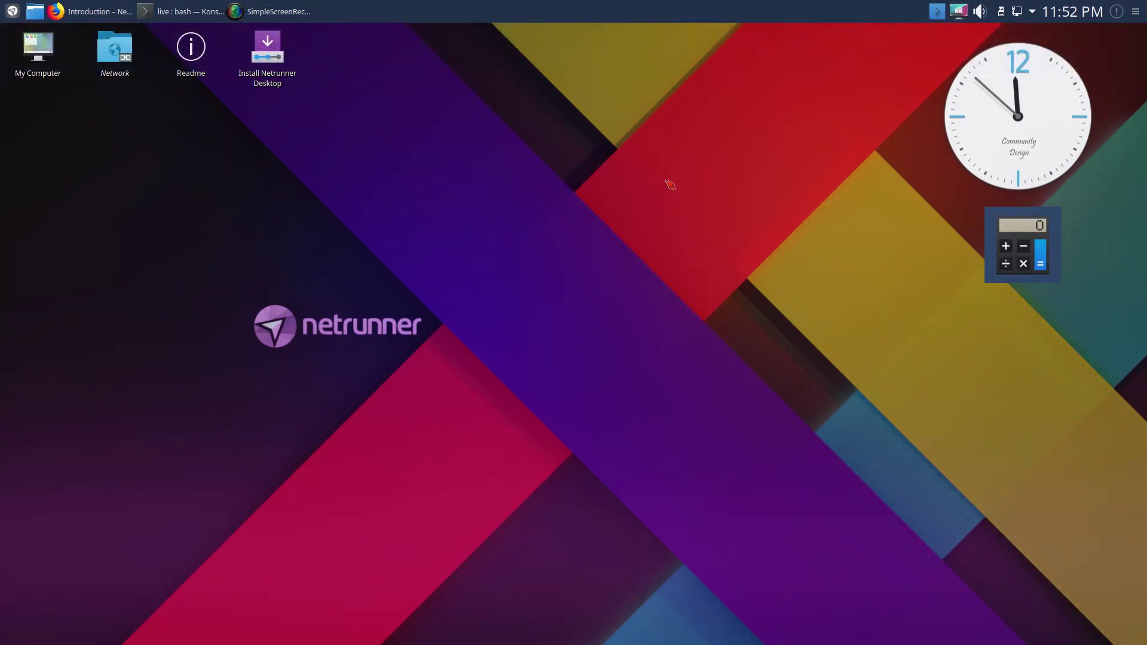
- Toggle the full-screen dashboard, then switch to the Application Launcher style and preview it
{"action": "key", "text": "super"}
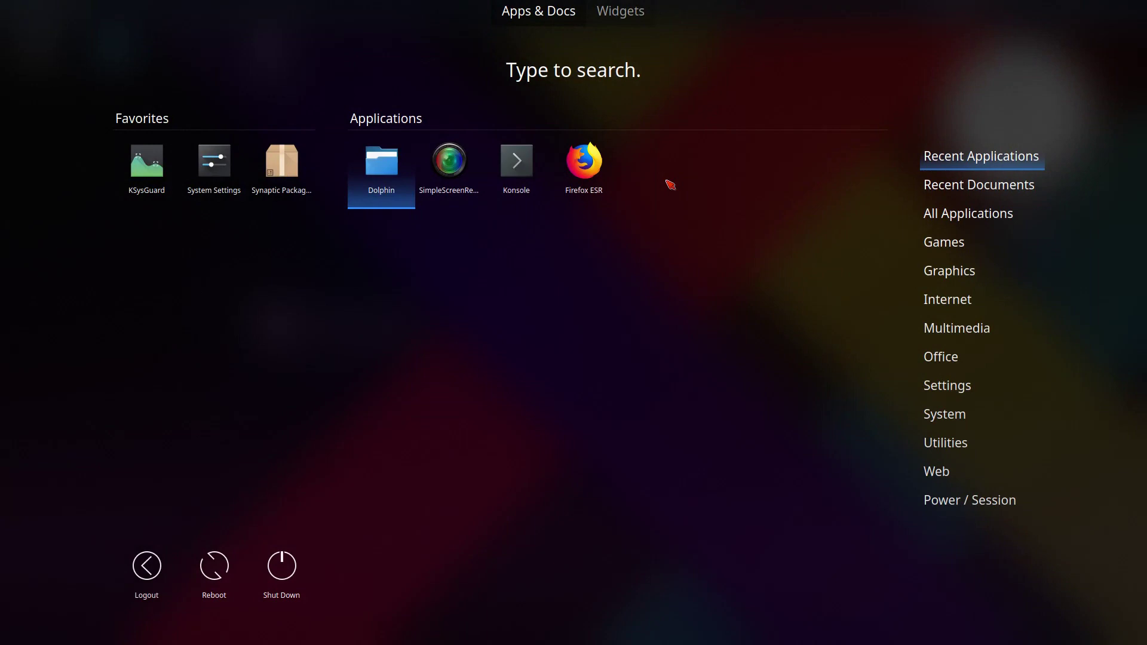
{"action": "key", "text": "super"}
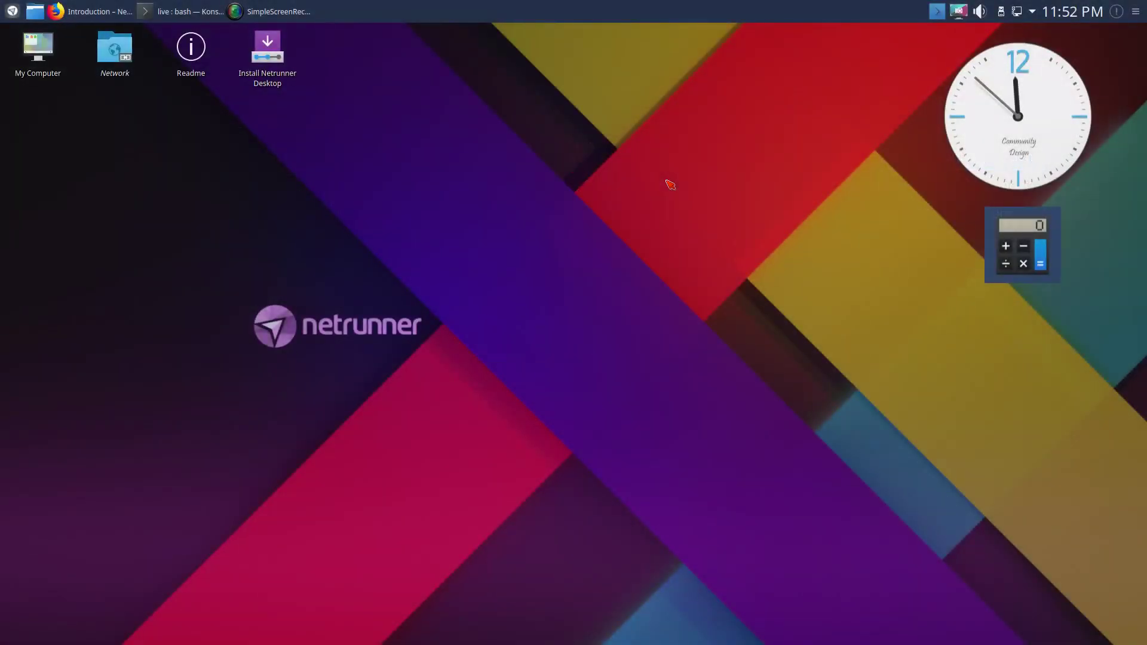
{"action": "key", "text": "super"}
{"action": "key", "text": "super"}
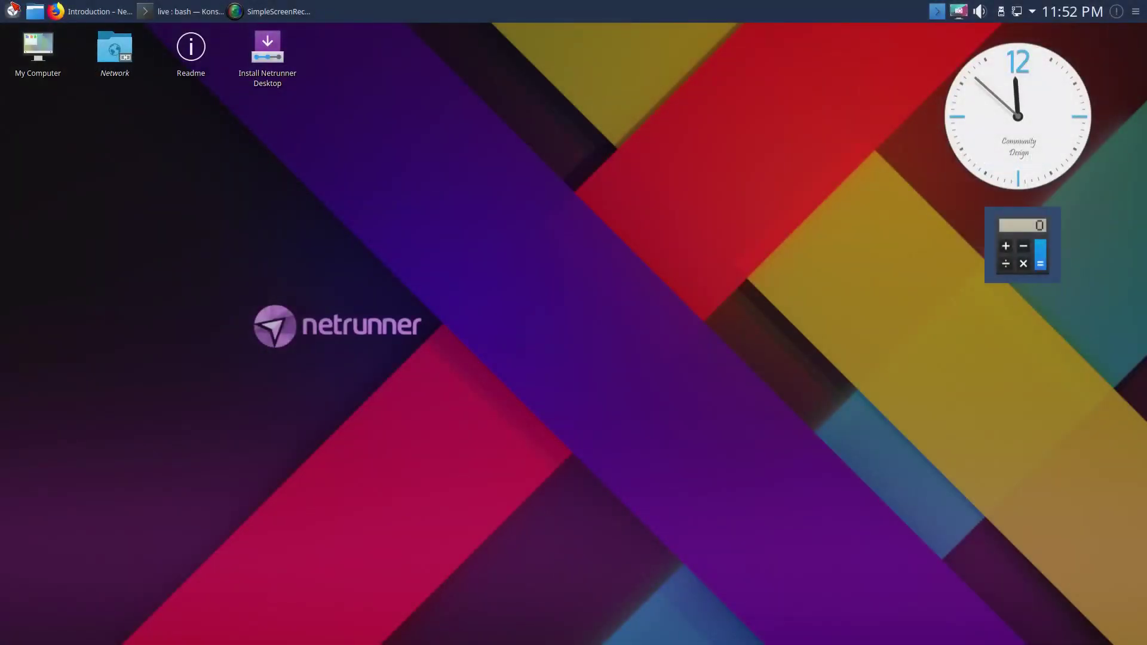
{"action": "right_click", "coordinate": [13, 11]}
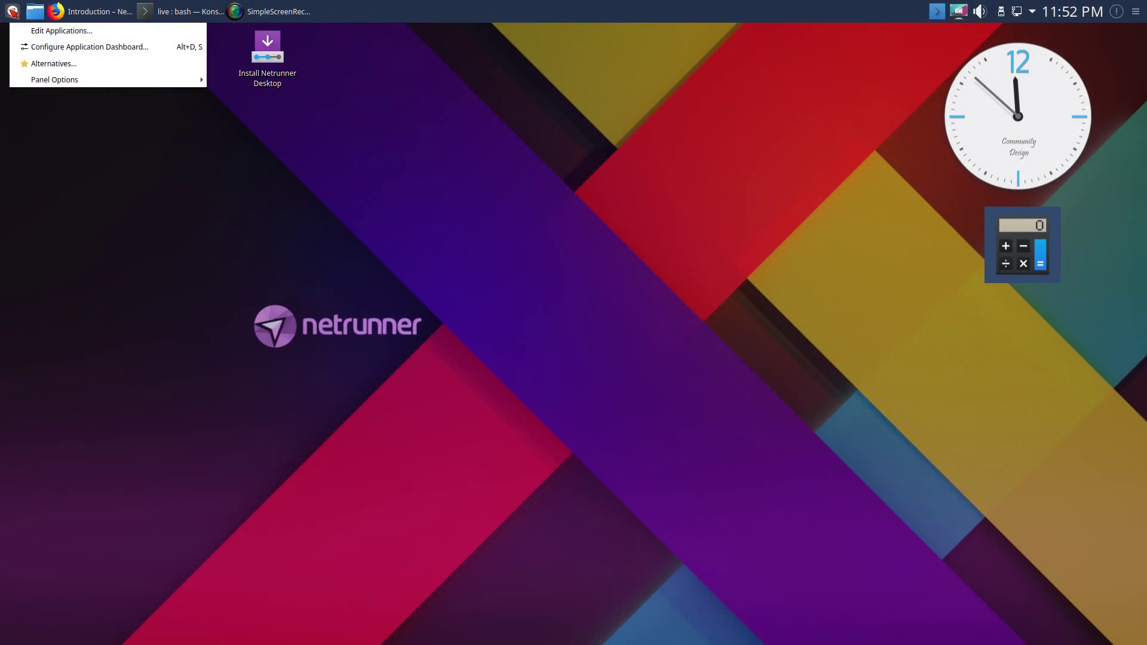
{"action": "left_click", "coordinate": [50, 63]}
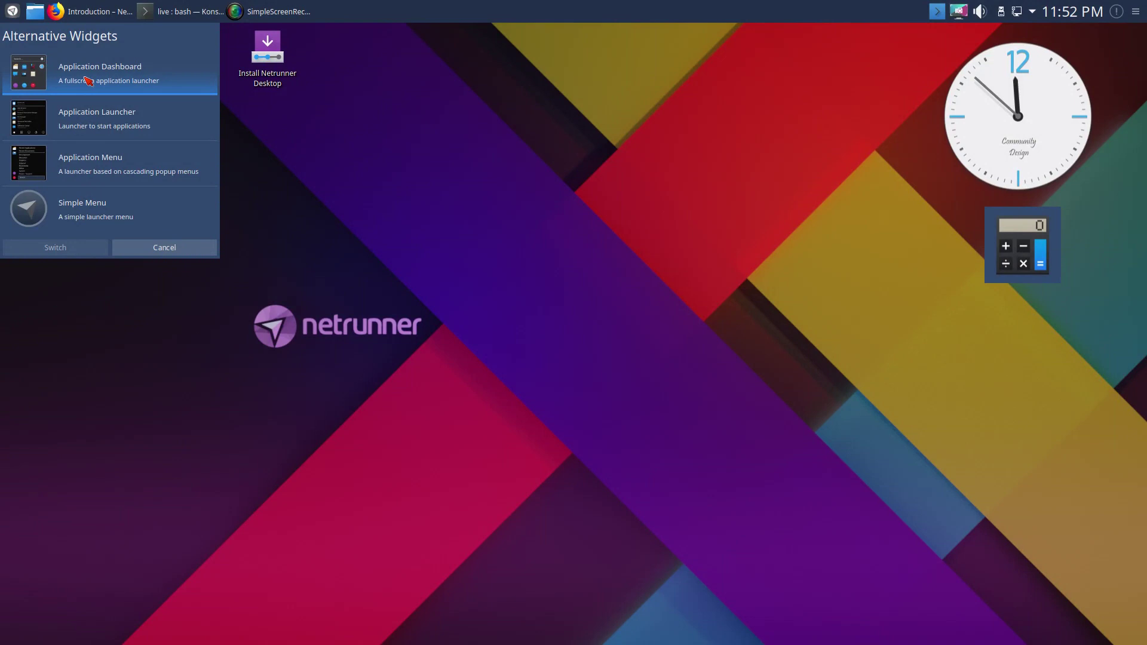
{"action": "left_click", "coordinate": [100, 118]}
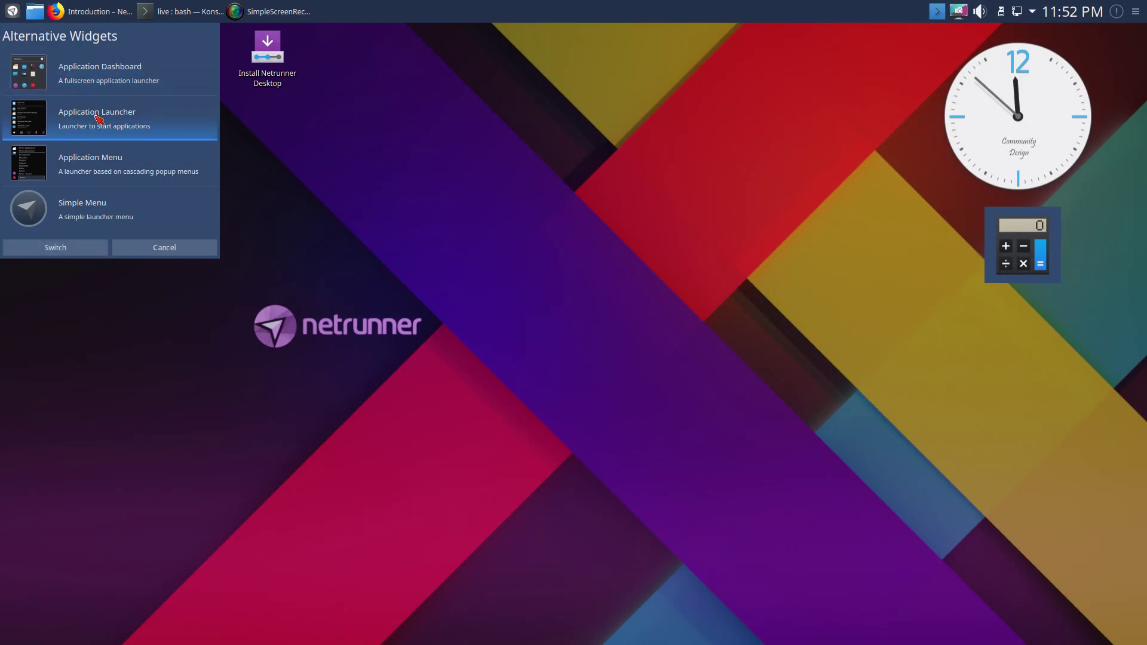
{"action": "left_click", "coordinate": [84, 251]}
{"action": "key", "text": "super"}
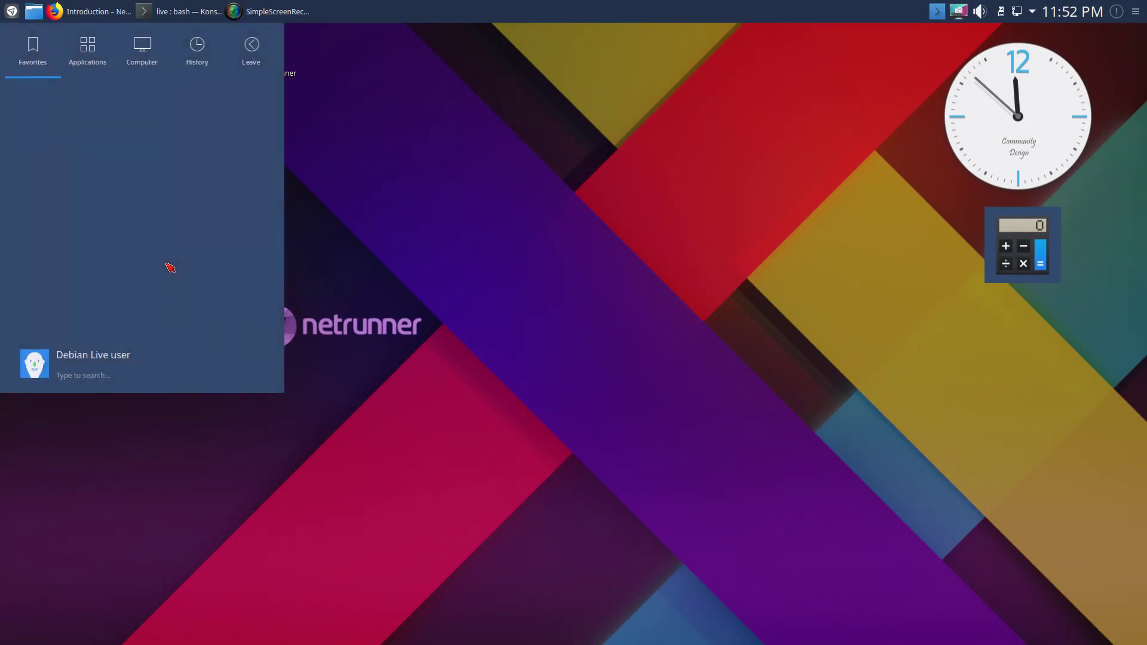
{"action": "key", "text": "Escape"}
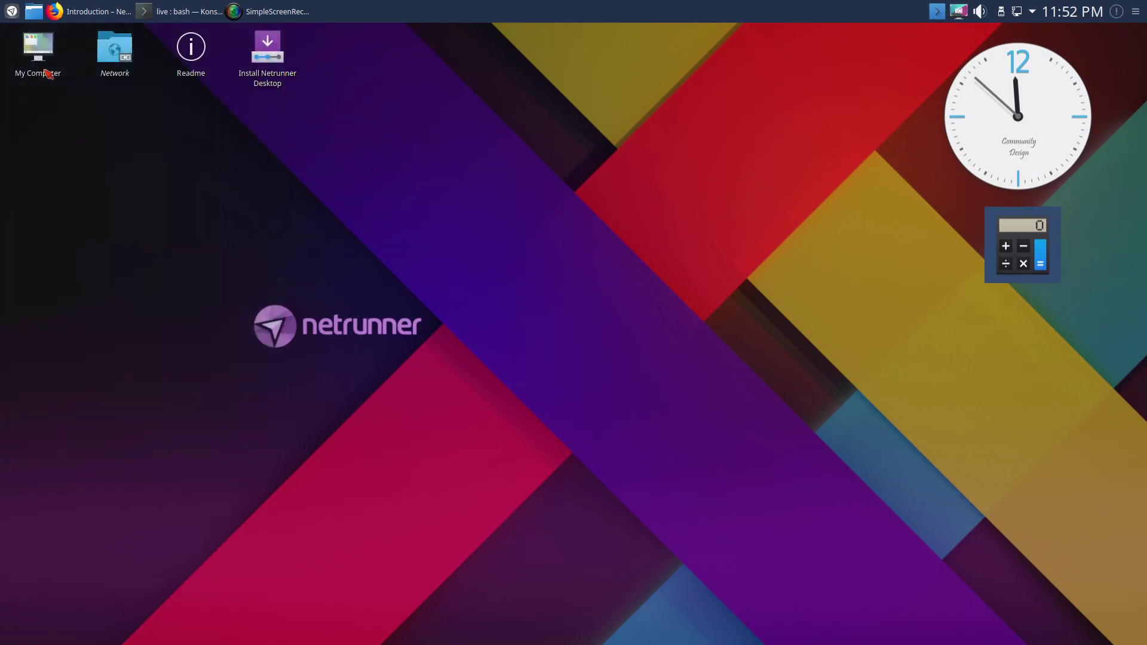
- Switch the launcher to the cascading Application Menu and browse its categories
{"action": "right_click", "coordinate": [13, 13]}
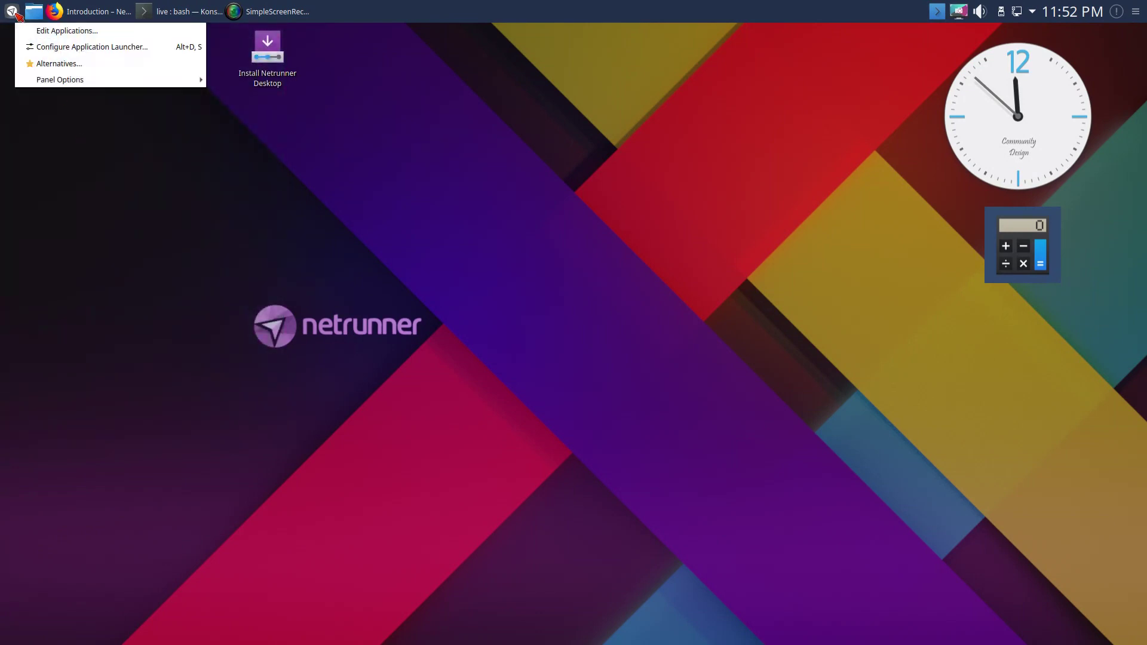
{"action": "left_click", "coordinate": [47, 66]}
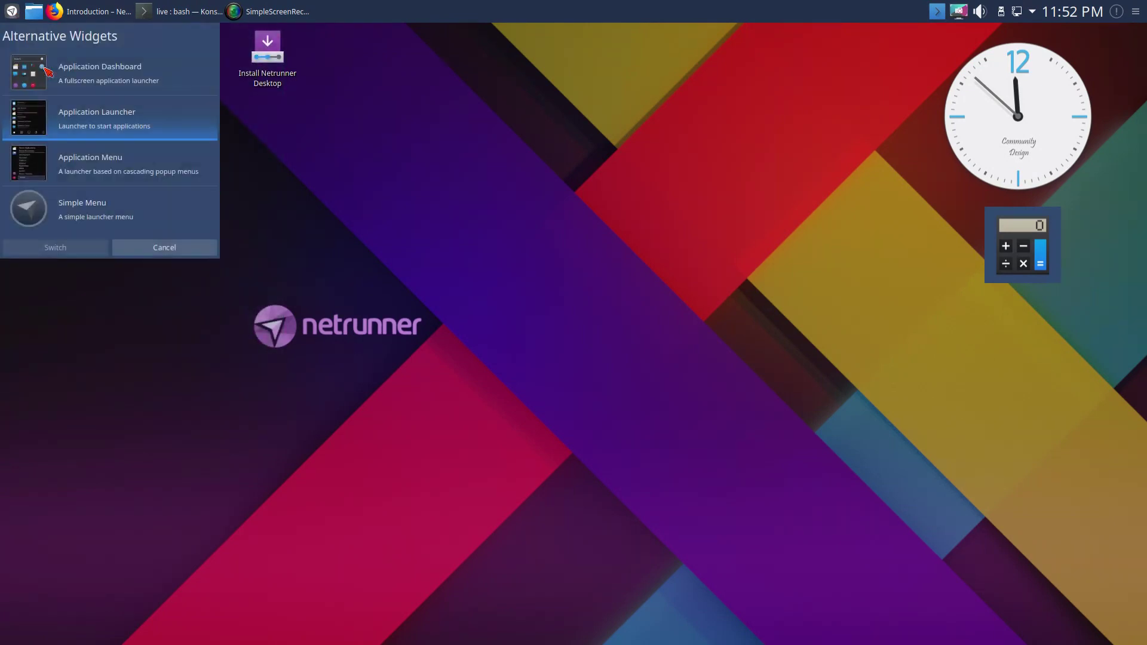
{"action": "left_click", "coordinate": [116, 164]}
{"action": "left_click", "coordinate": [87, 248]}
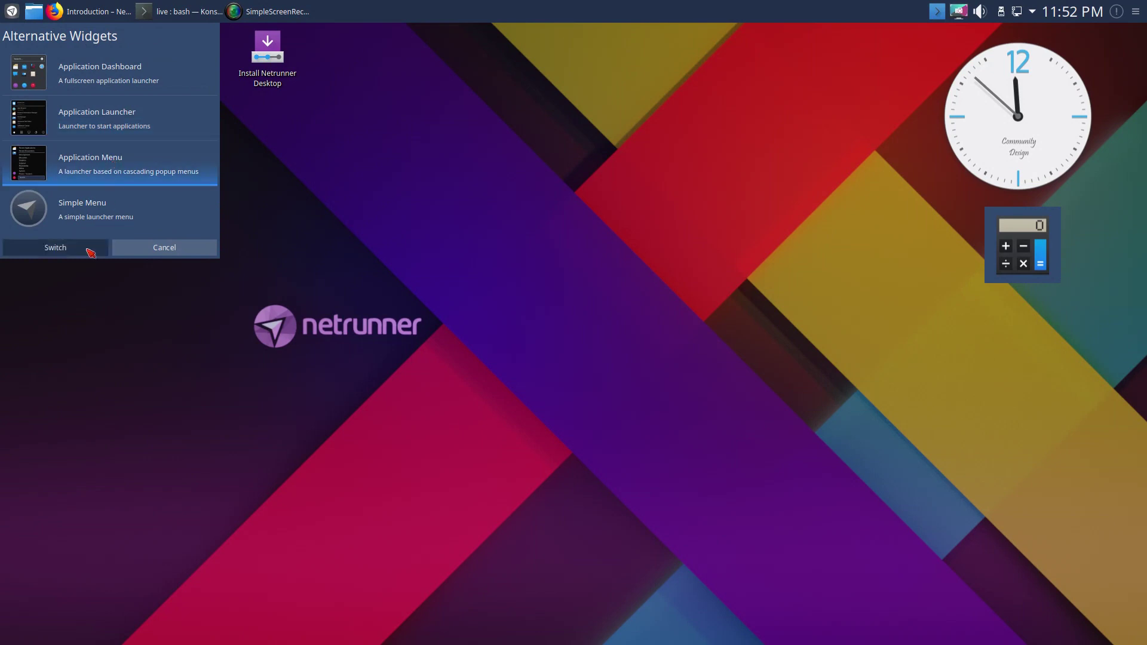
{"action": "key", "text": "alt+F1"}
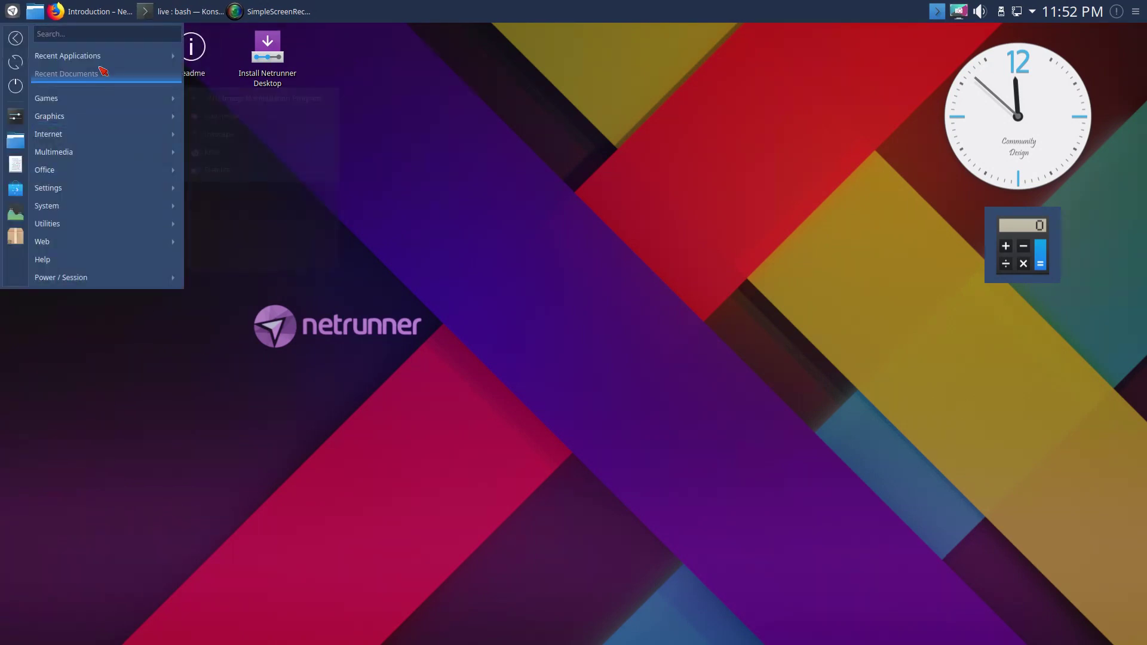
{"action": "mouse_move", "coordinate": [102, 201]}
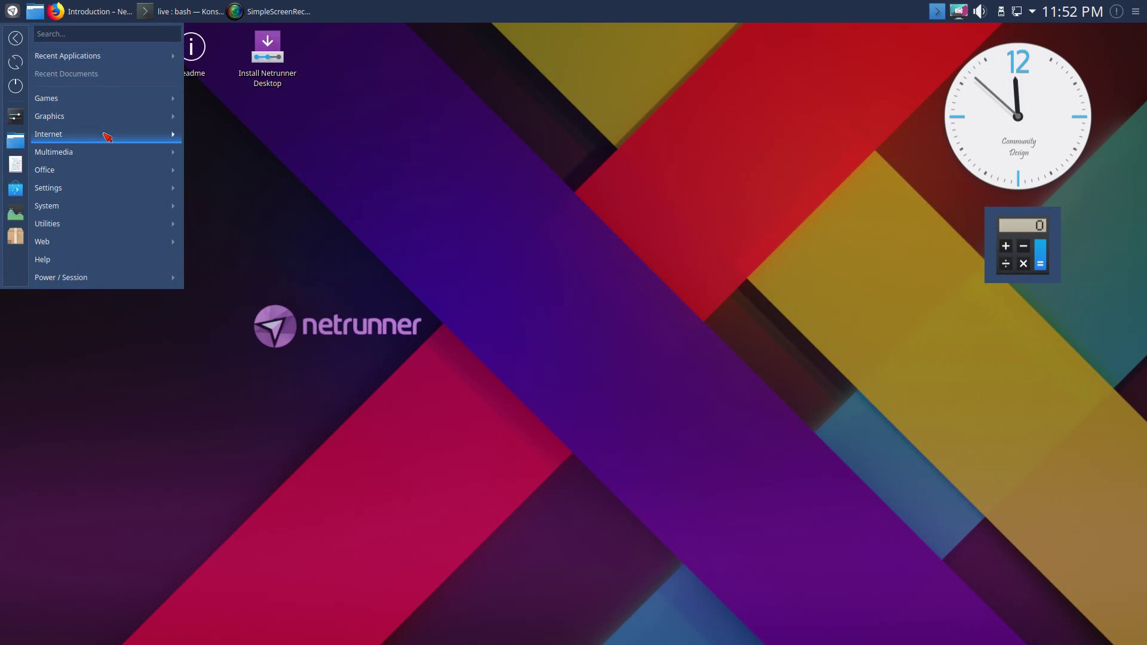
{"action": "mouse_move", "coordinate": [107, 137]}
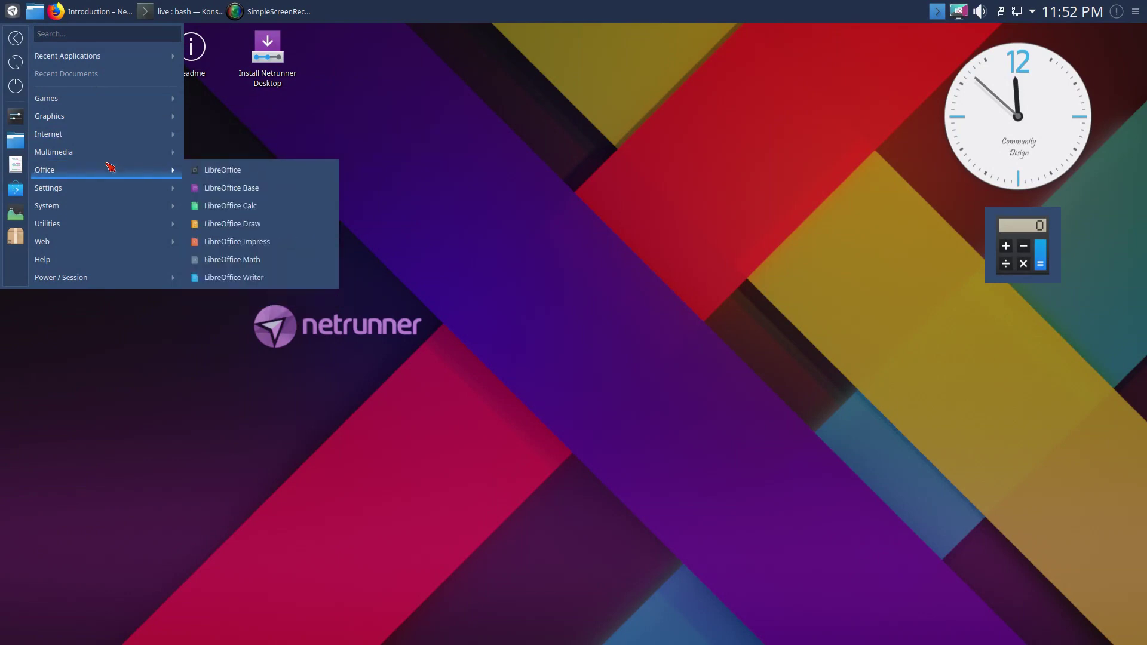
- Switch to the Simple Menu launcher and view its Multimedia category
{"action": "right_click", "coordinate": [13, 11]}
{"action": "left_click", "coordinate": [43, 64]}
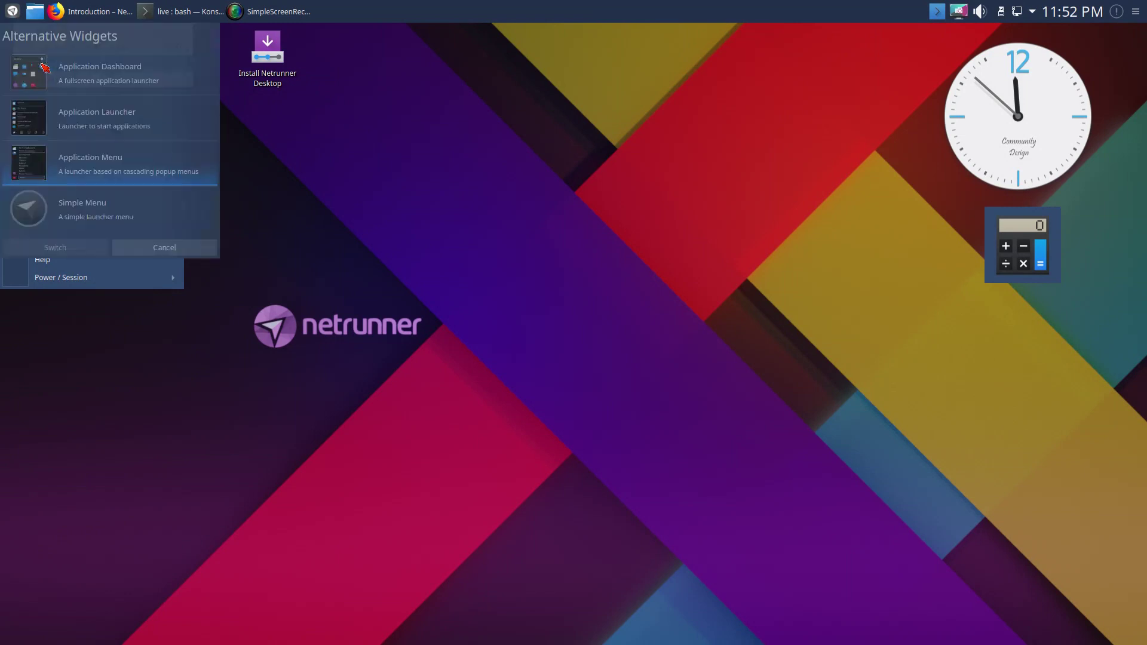
{"action": "left_click", "coordinate": [99, 206]}
{"action": "left_click", "coordinate": [94, 250]}
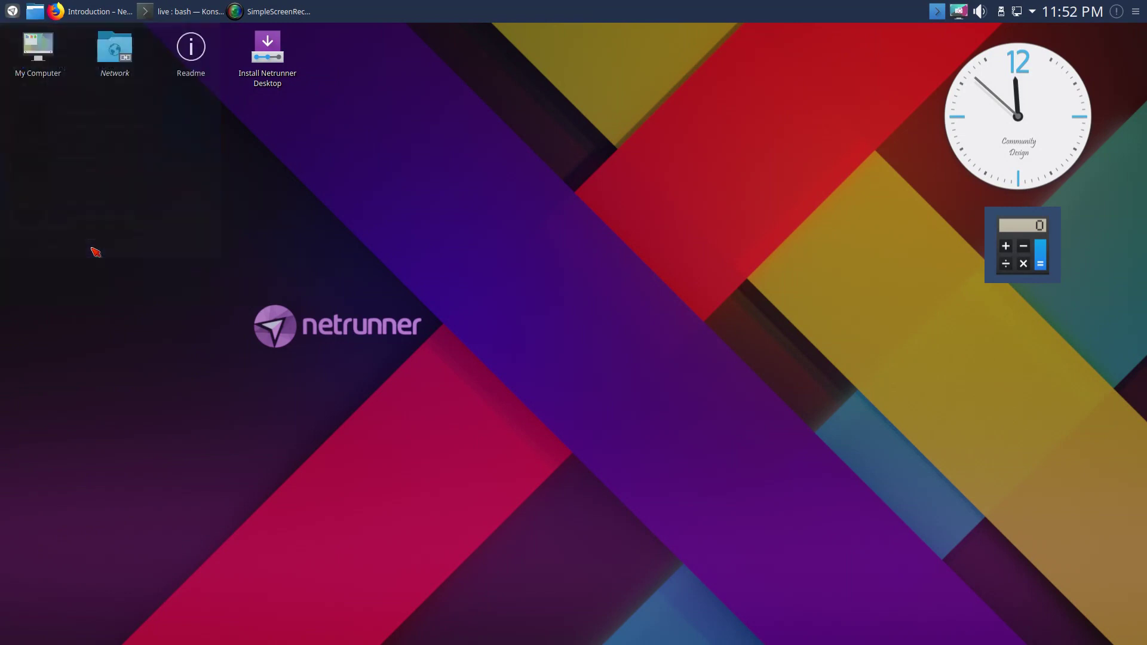
{"action": "left_click", "coordinate": [12, 12]}
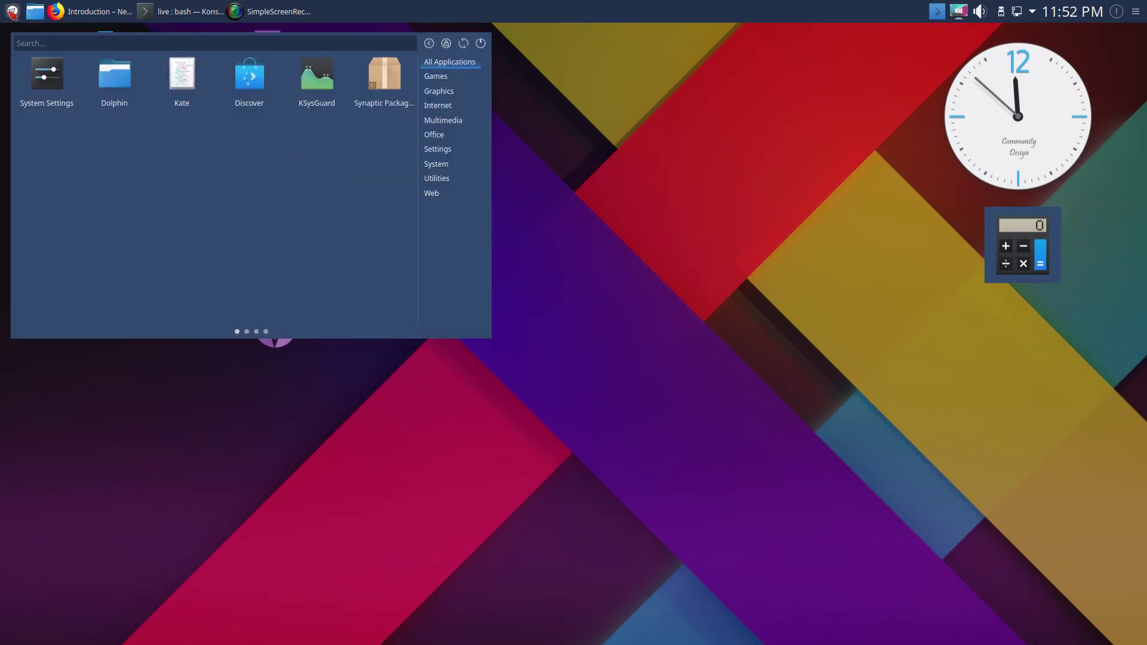
{"action": "left_click", "coordinate": [442, 122]}
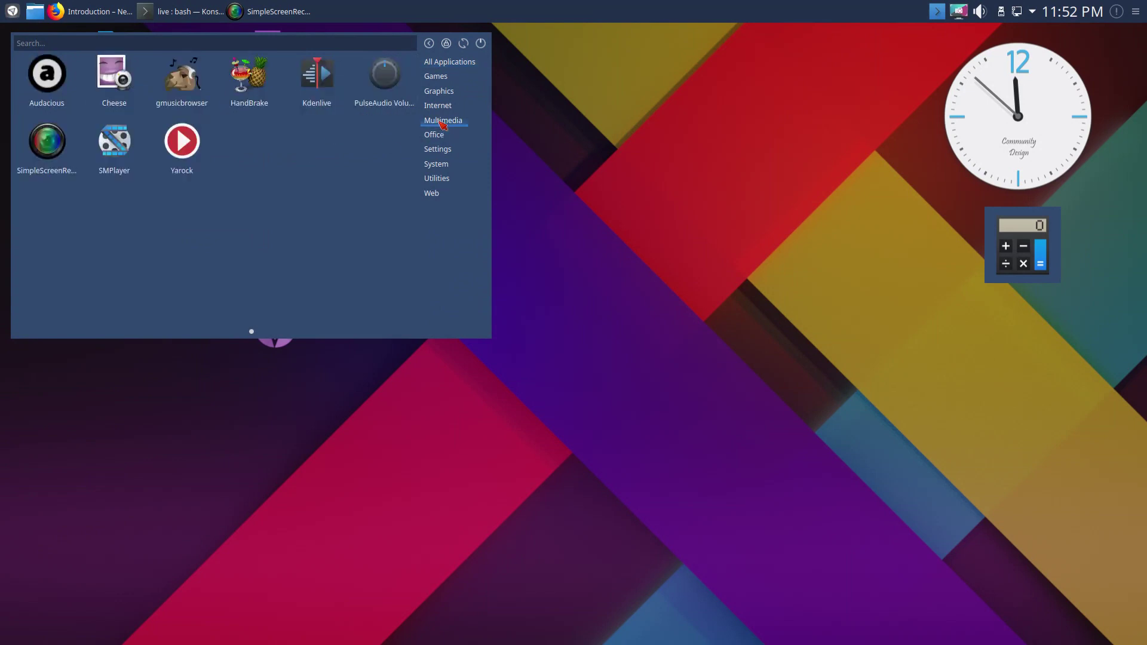
{"action": "left_click", "coordinate": [599, 253]}
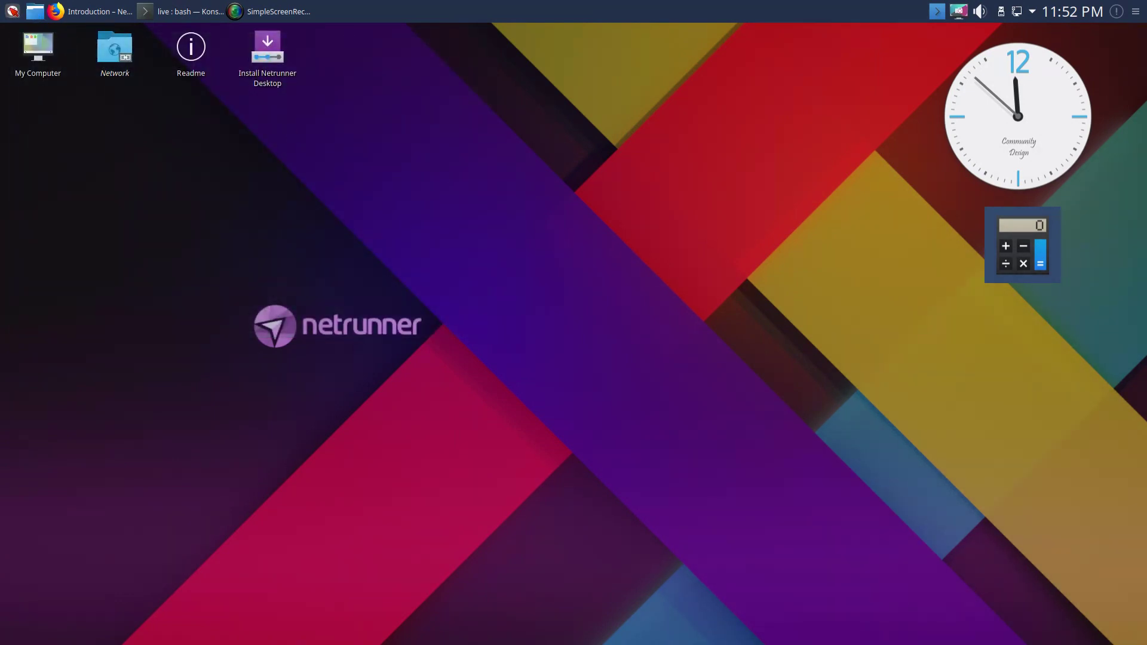
- Switch the launcher back to Application Menu and open it
{"action": "right_click", "coordinate": [12, 11]}
{"action": "left_click", "coordinate": [47, 64]}
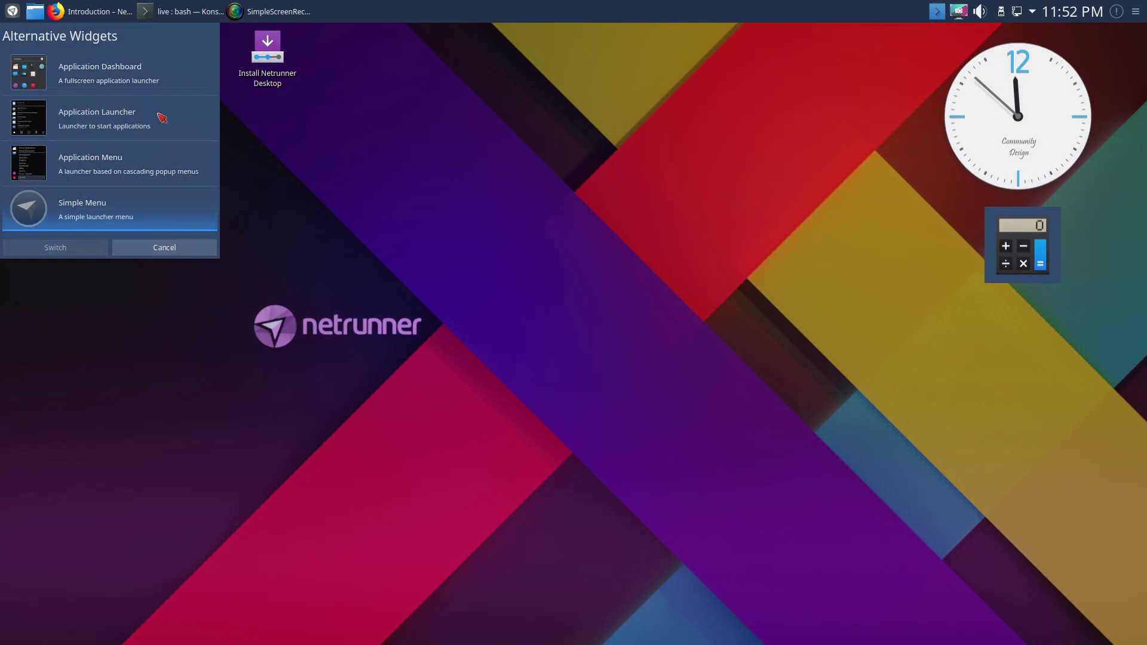
{"action": "left_click", "coordinate": [115, 167]}
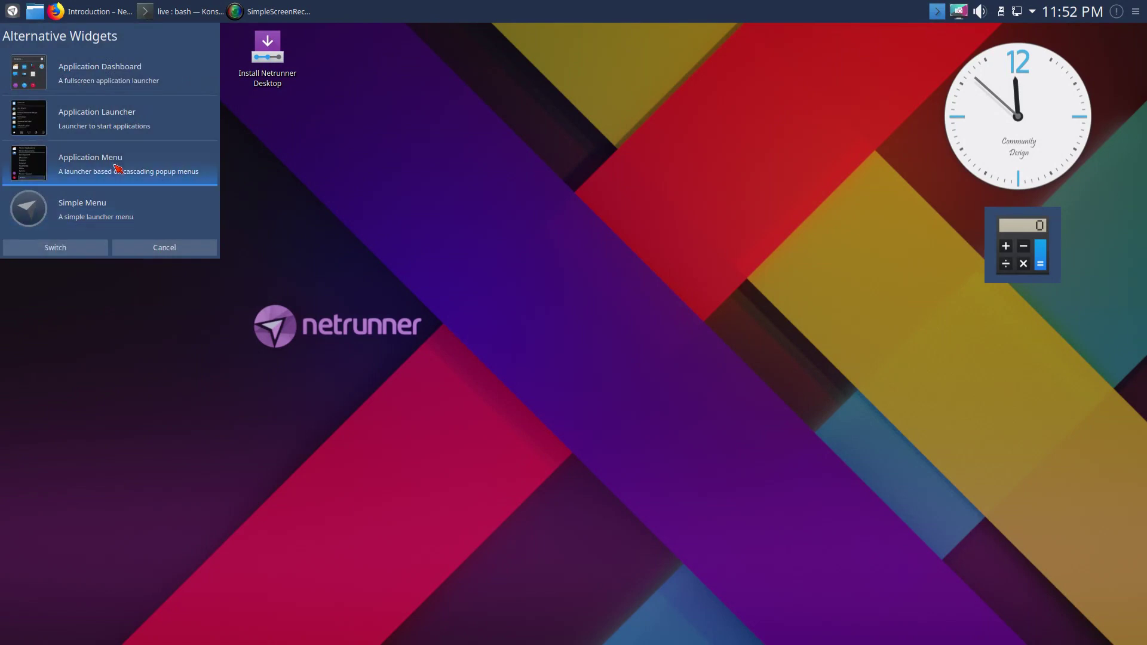
{"action": "left_click", "coordinate": [107, 246]}
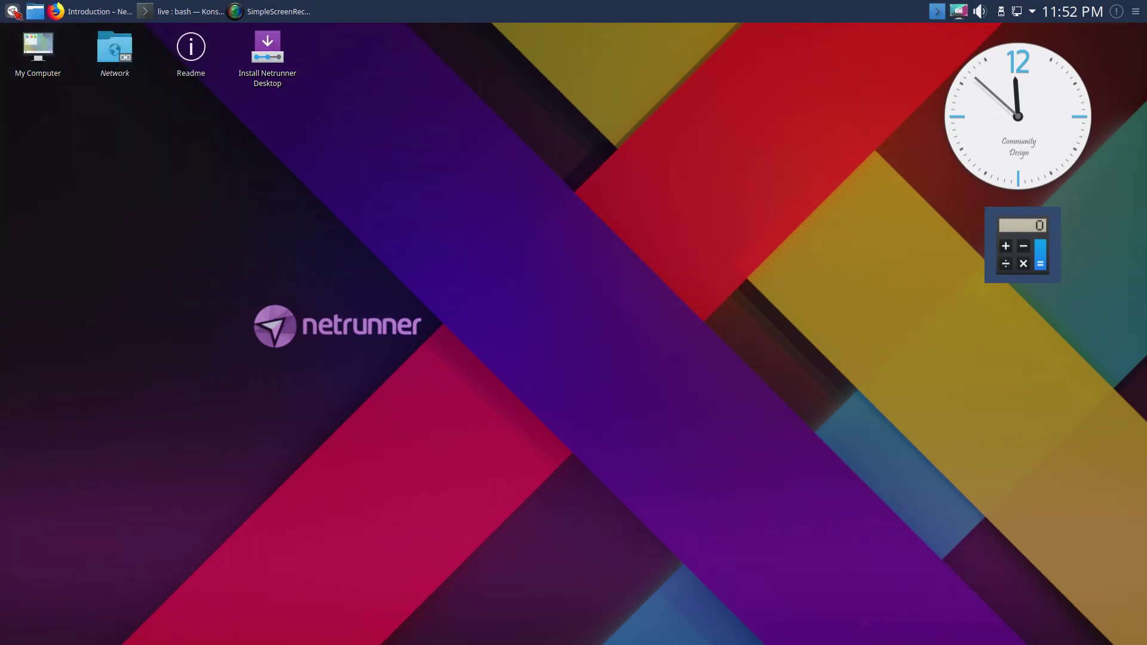
{"action": "left_click", "coordinate": [14, 10]}
- Browse the Games, Graphics and Internet categories, ending on the Multimedia submenu
{"action": "mouse_move", "coordinate": [72, 100]}
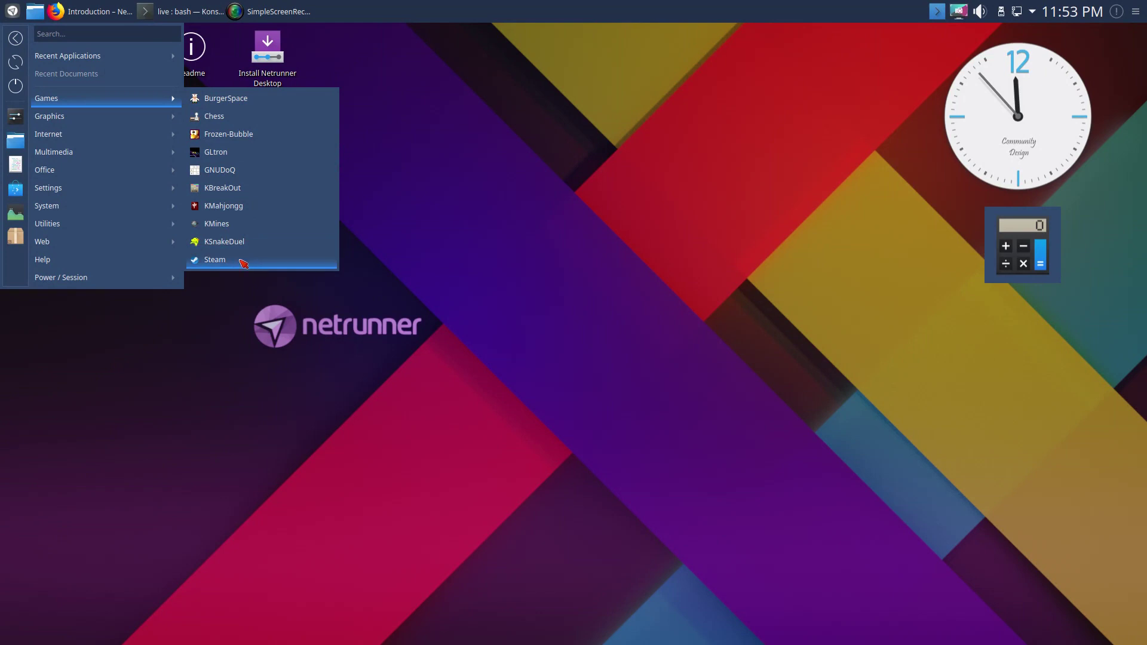
{"action": "mouse_move", "coordinate": [124, 126]}
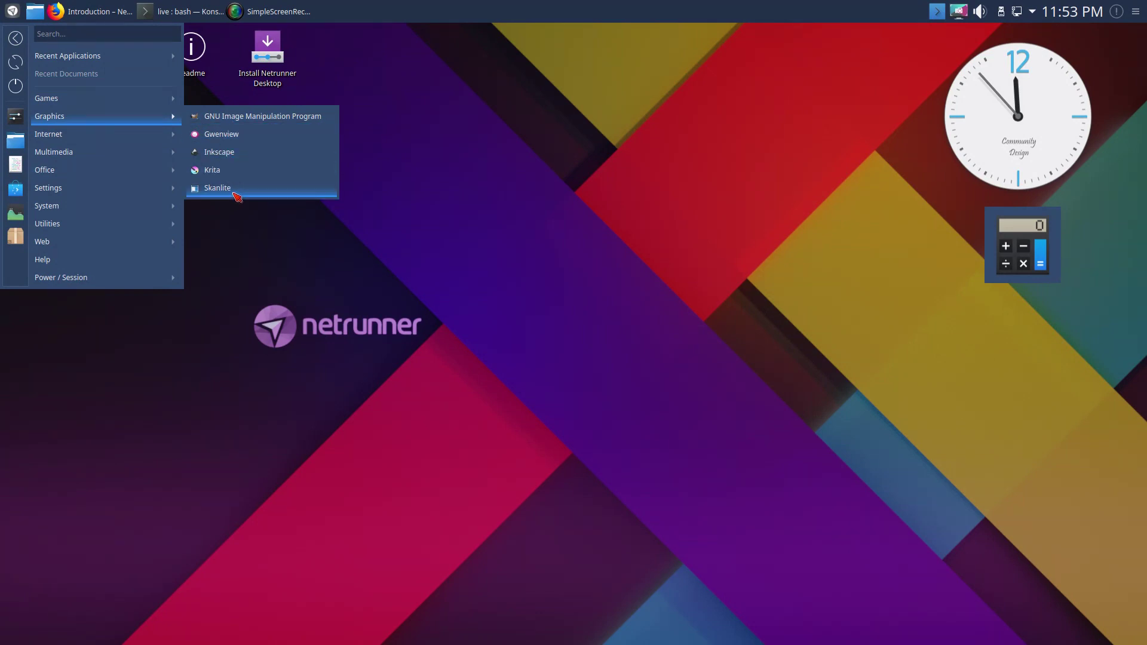
{"action": "mouse_move", "coordinate": [128, 141]}
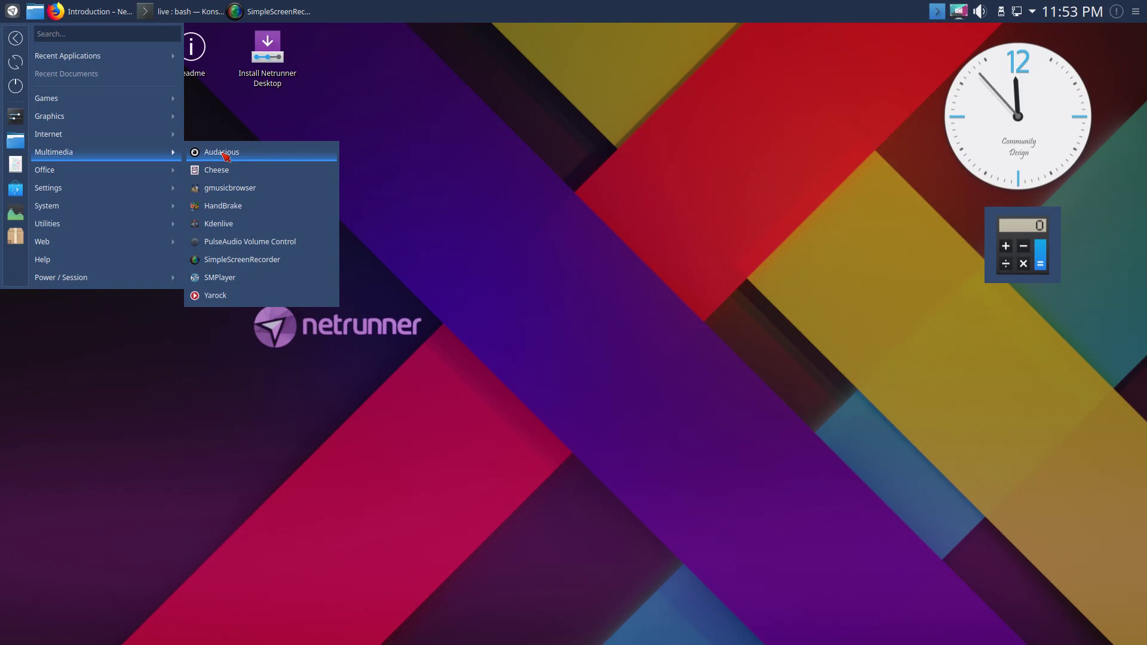
- Launch Audacious from Multimedia, centre its windows, then reopen the launcher's Multimedia submenu
{"action": "left_click", "coordinate": [222, 153]}
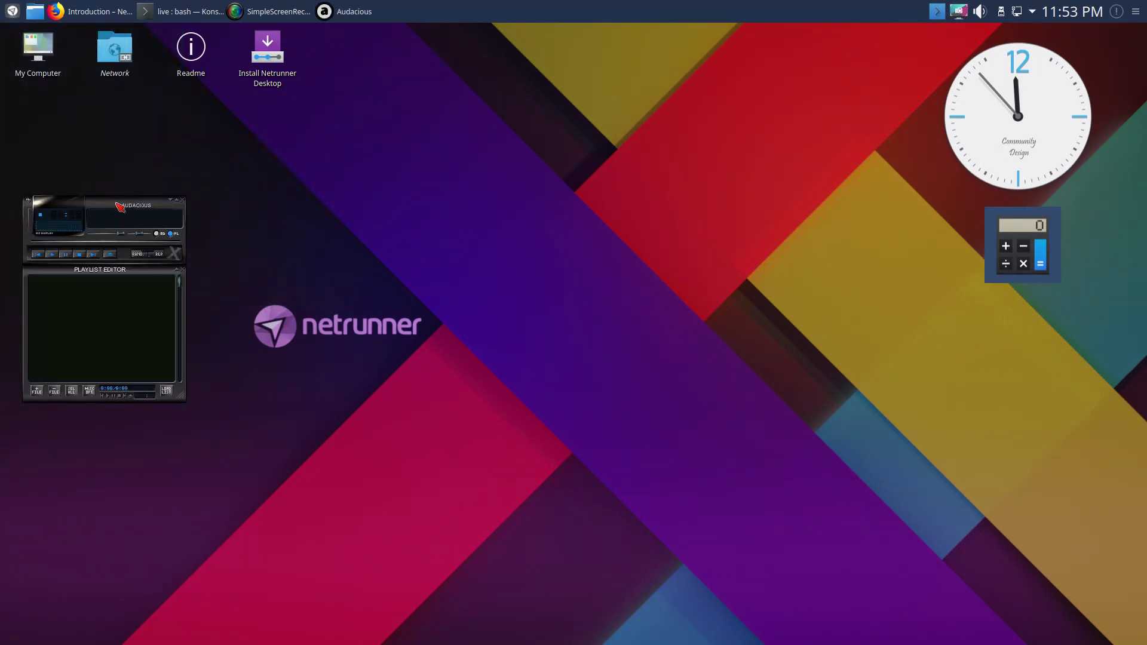
{"action": "left_click_drag", "start_coordinate": [120, 207], "coordinate": [629, 170]}
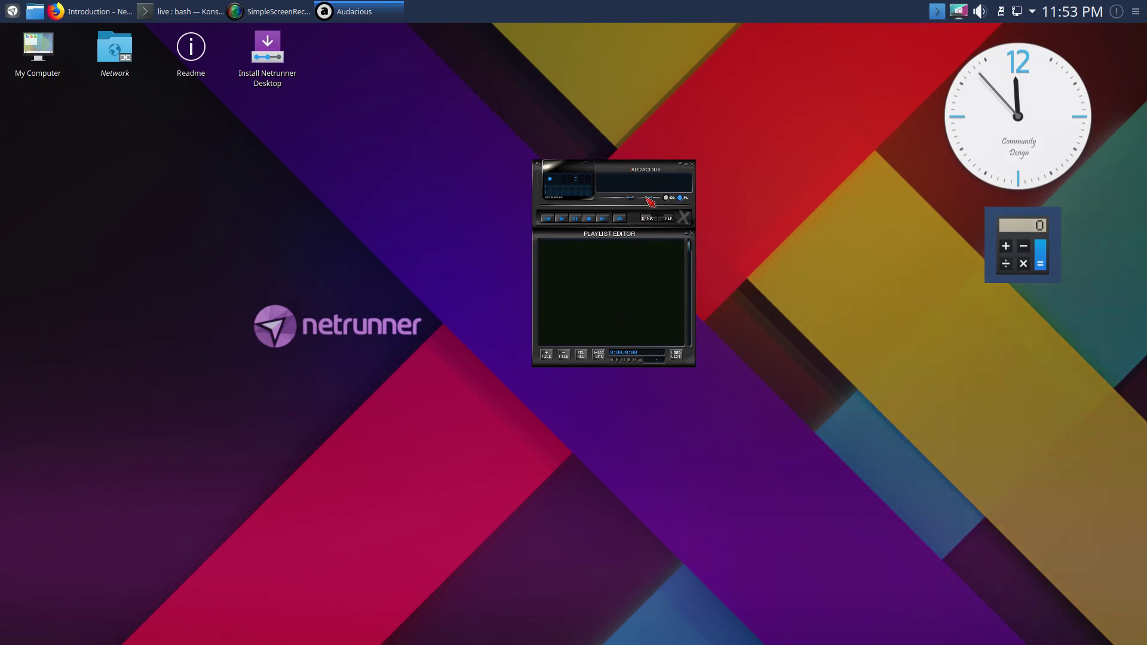
{"action": "right_click", "coordinate": [659, 172]}
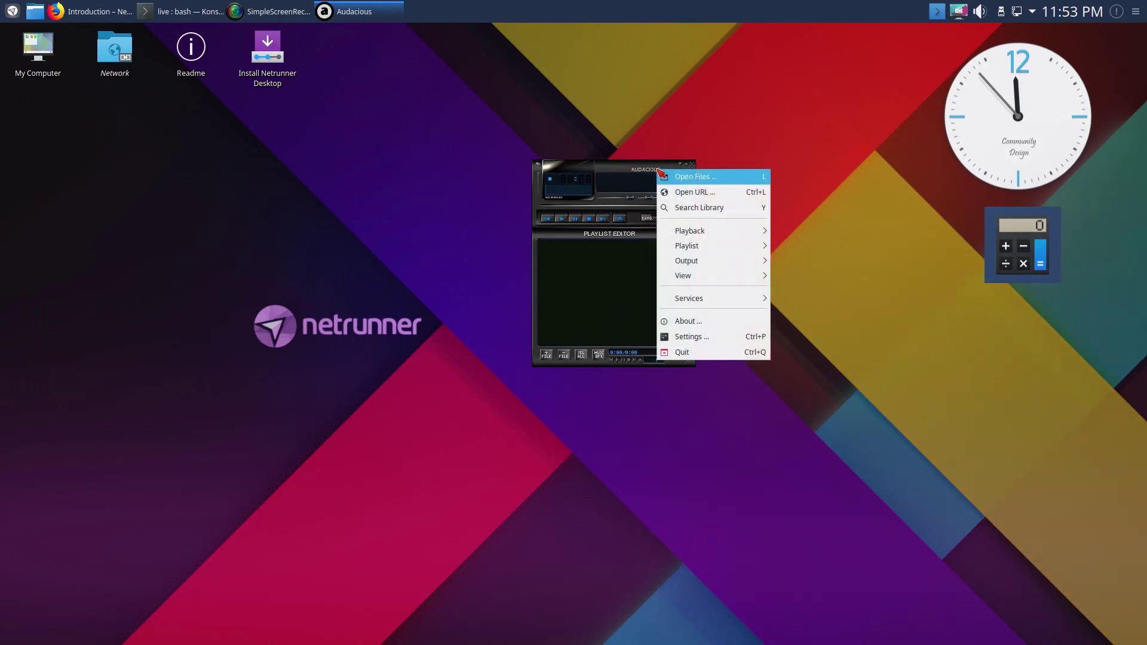
{"action": "left_click", "coordinate": [654, 138]}
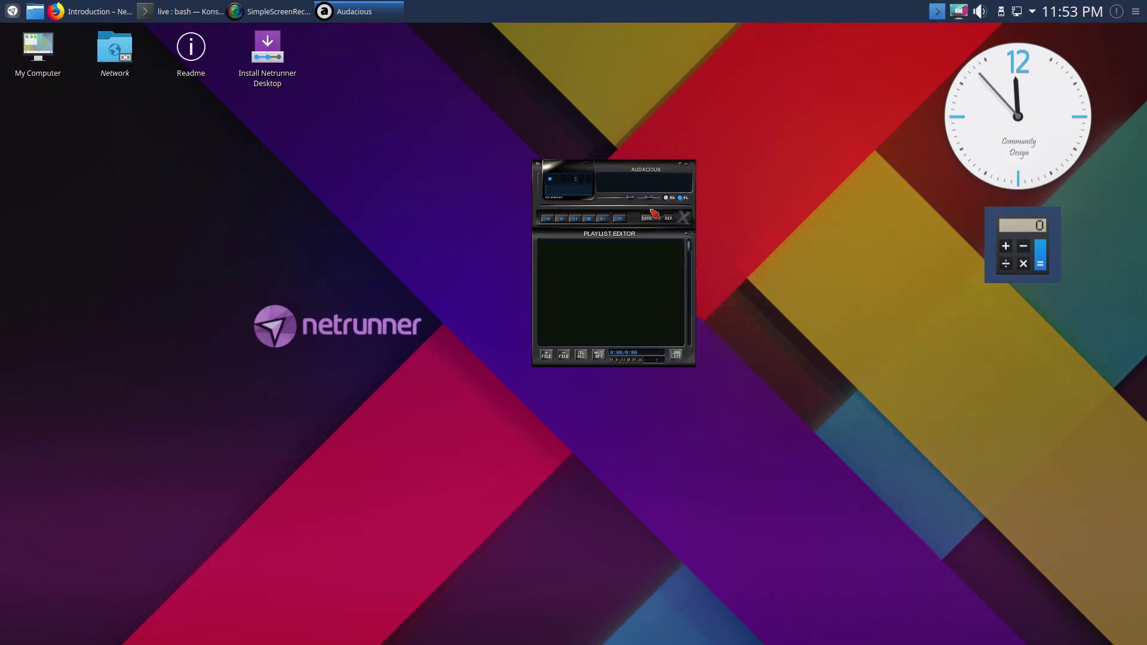
{"action": "left_click", "coordinate": [12, 11]}
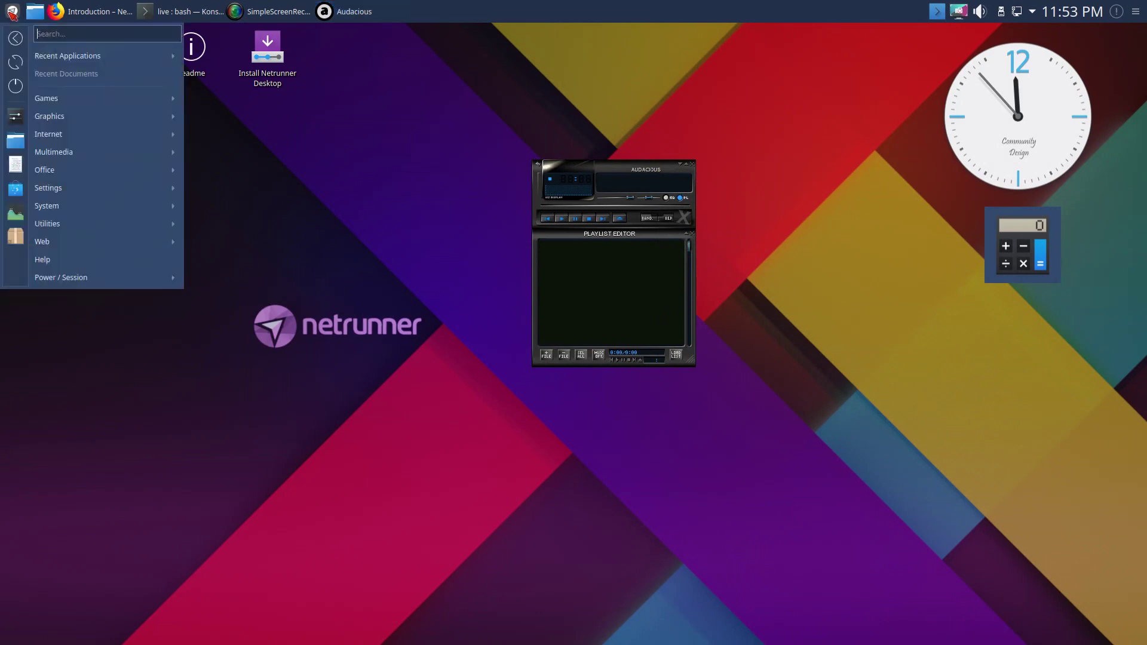
{"action": "mouse_move", "coordinate": [75, 158]}
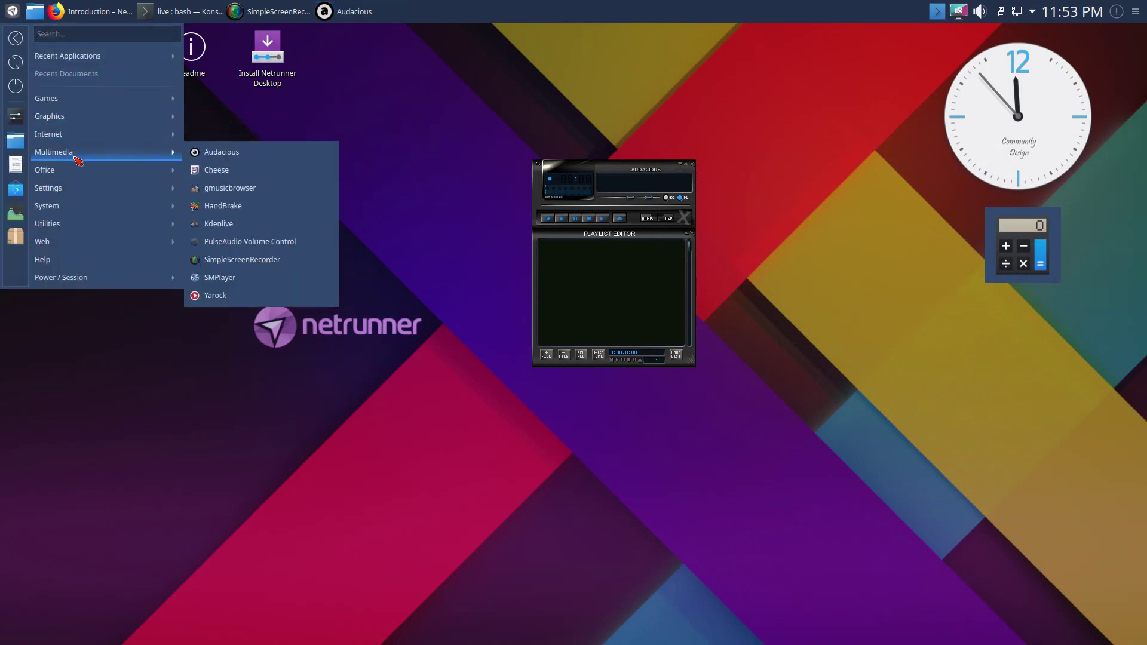
{"action": "left_click", "coordinate": [246, 243]}
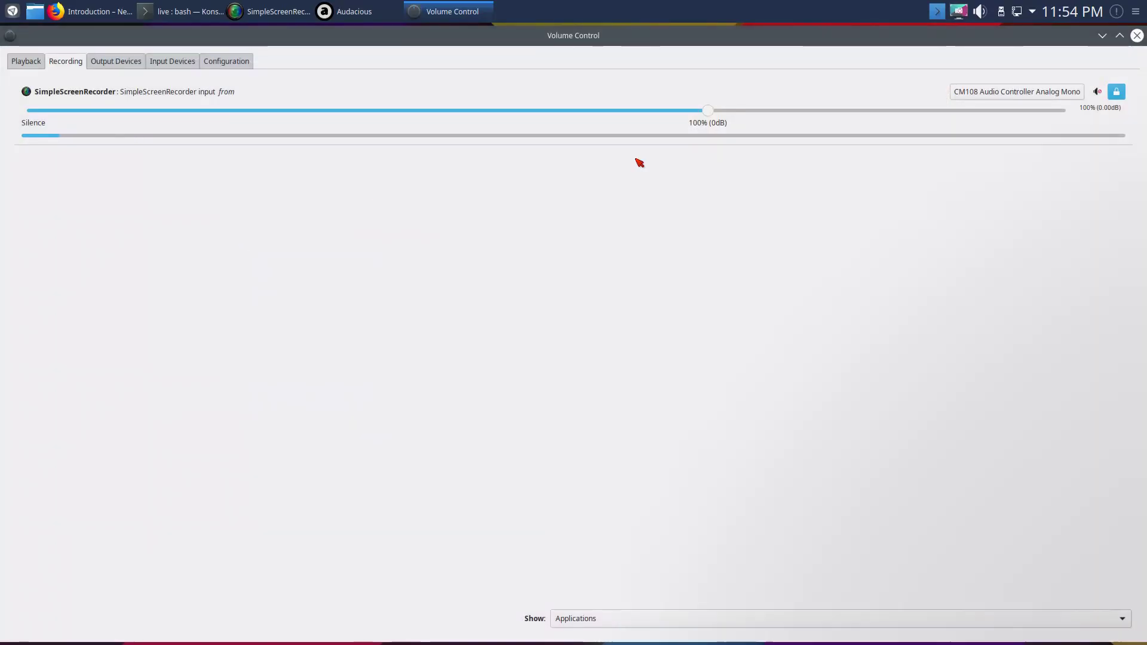
{"action": "left_click", "coordinate": [1136, 35]}
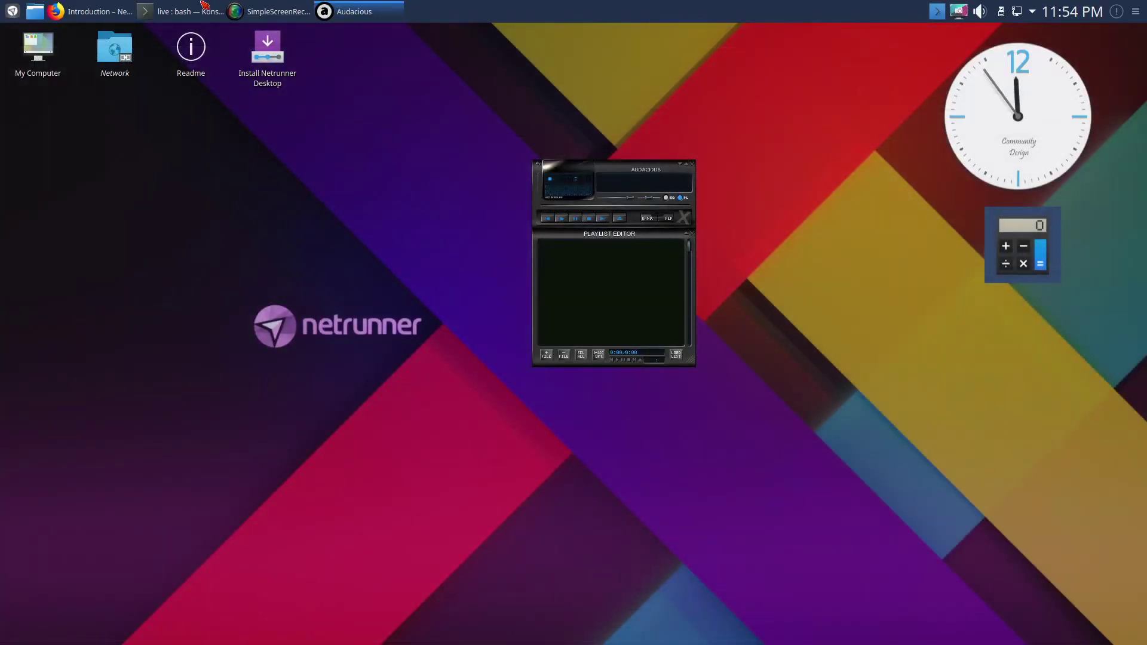
{"action": "left_click", "coordinate": [17, 10]}
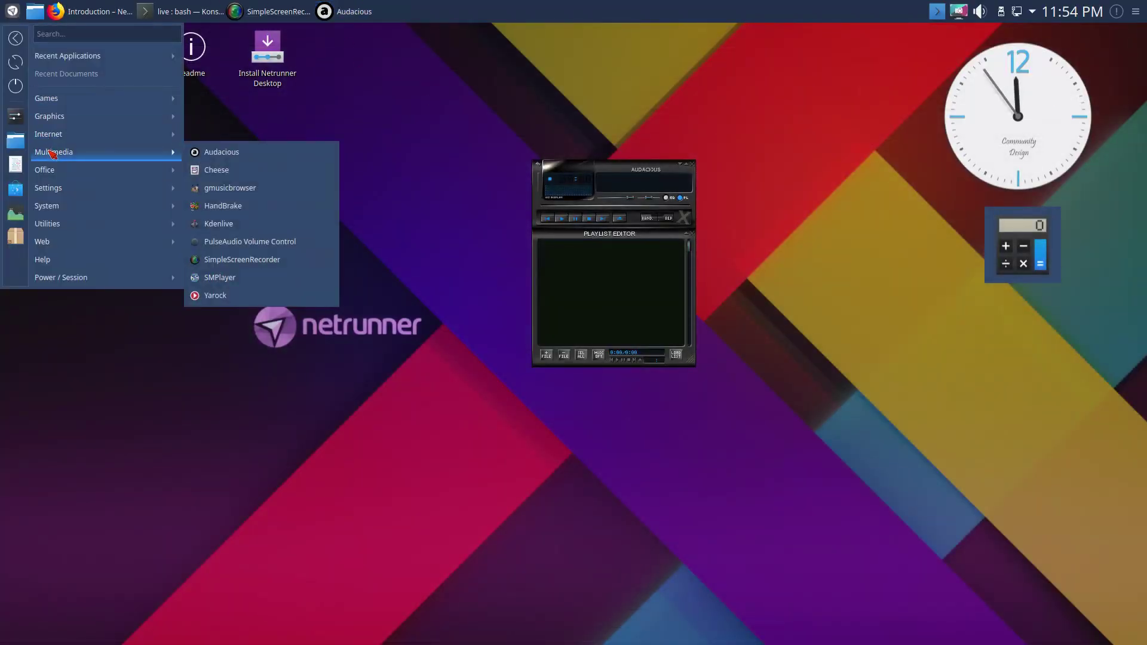
{"action": "left_click", "coordinate": [233, 296]}
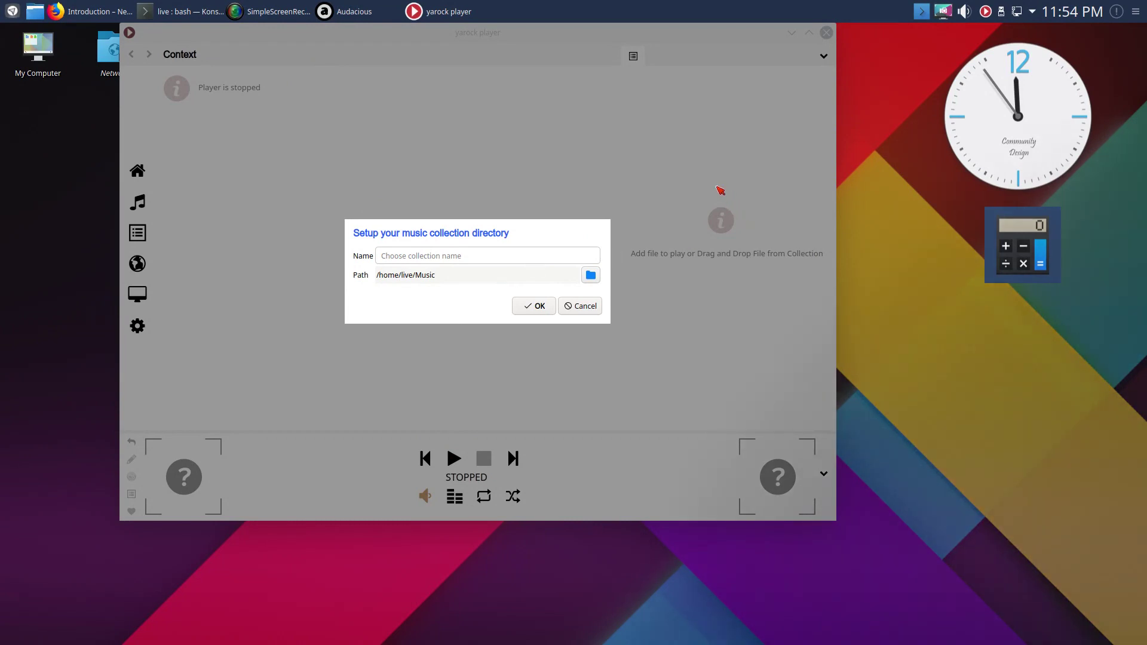
{"action": "left_click", "coordinate": [583, 306]}
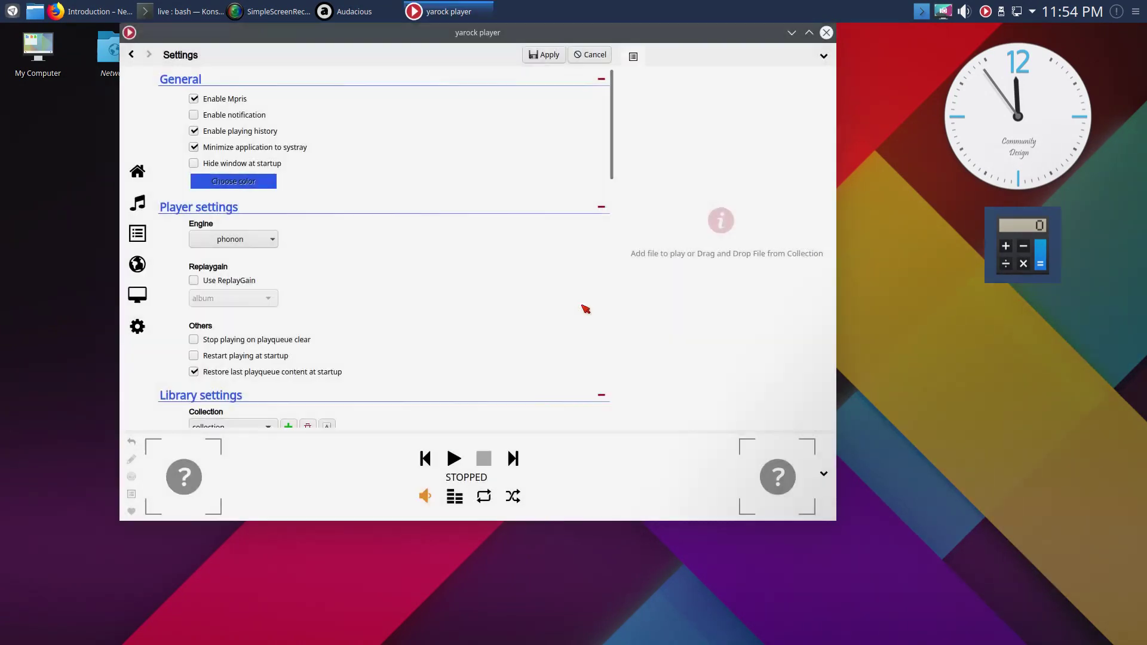
{"action": "left_click", "coordinate": [826, 32]}
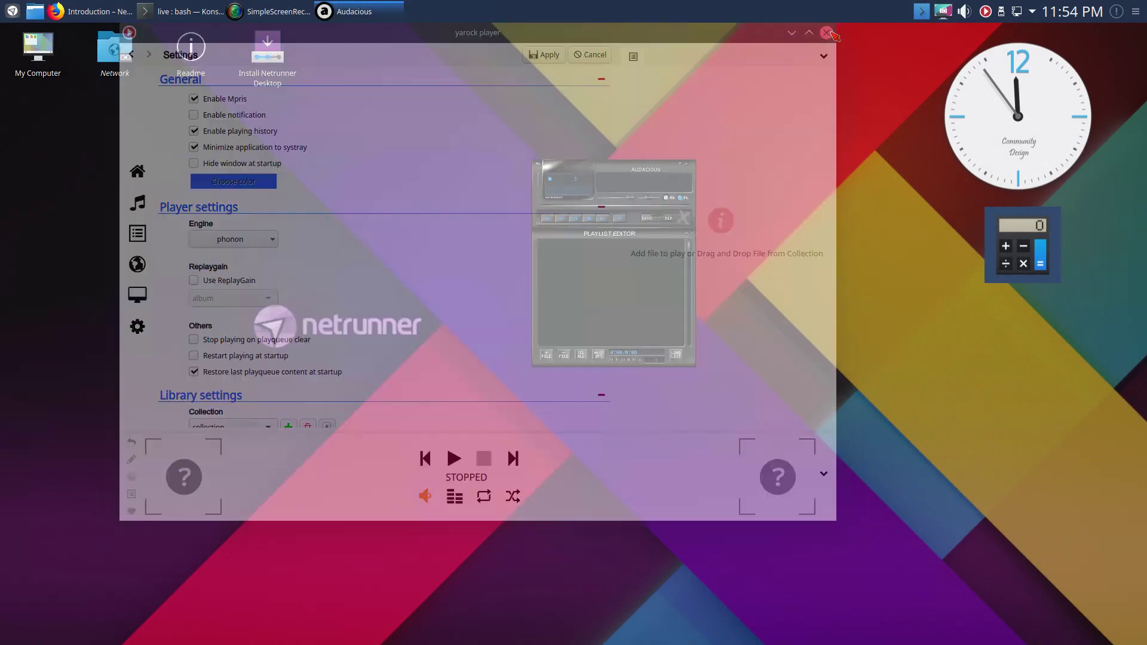
- Launch System Settings from the launcher's Settings submenu and maximize its window
{"action": "left_click", "coordinate": [13, 11]}
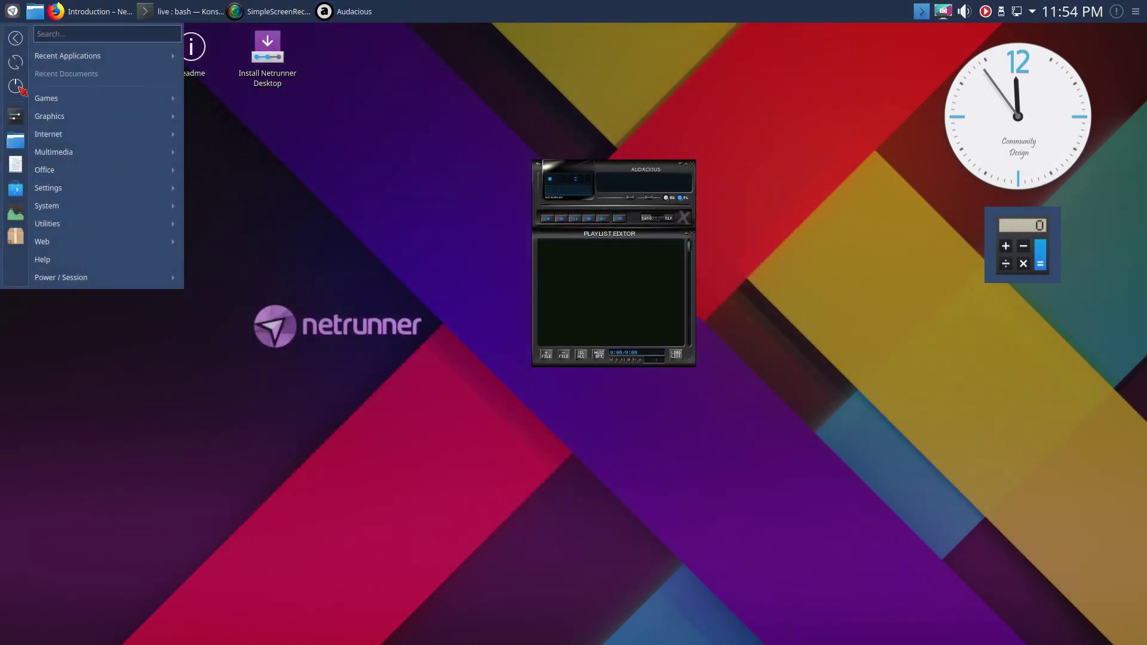
{"action": "mouse_move", "coordinate": [57, 154]}
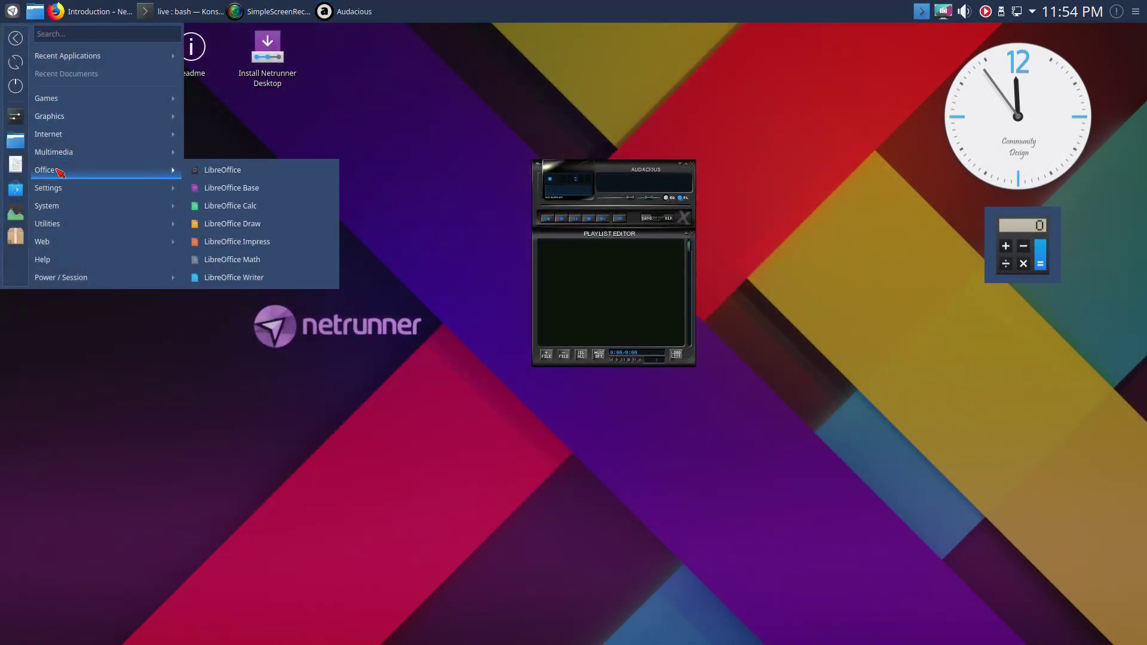
{"action": "mouse_move", "coordinate": [114, 190]}
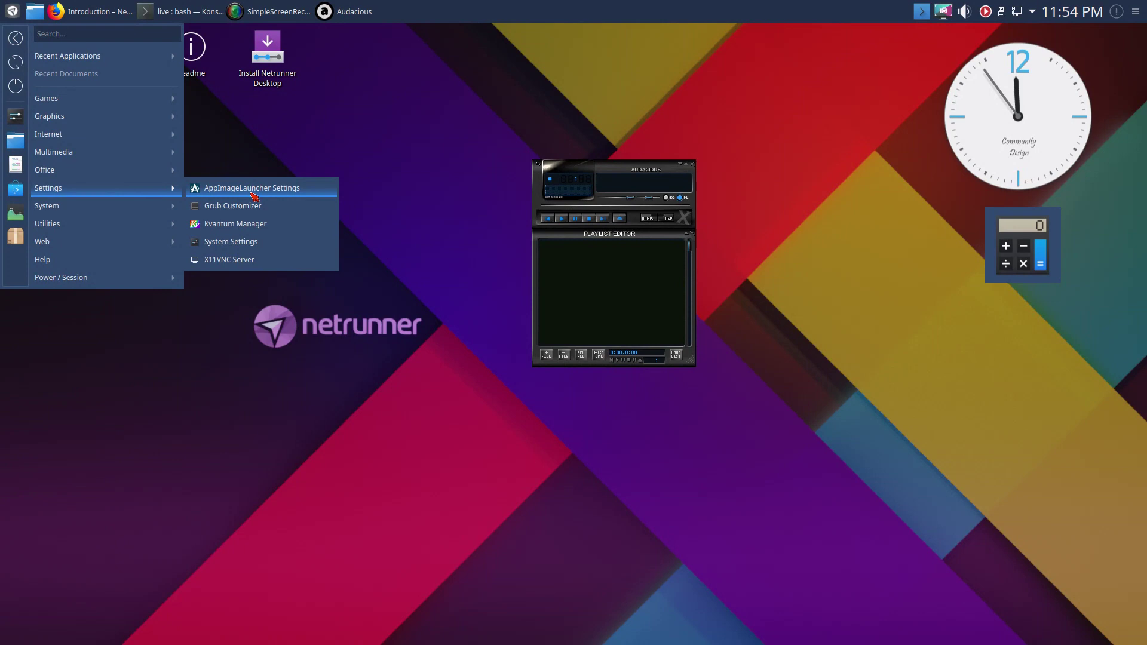
{"action": "left_click", "coordinate": [242, 246]}
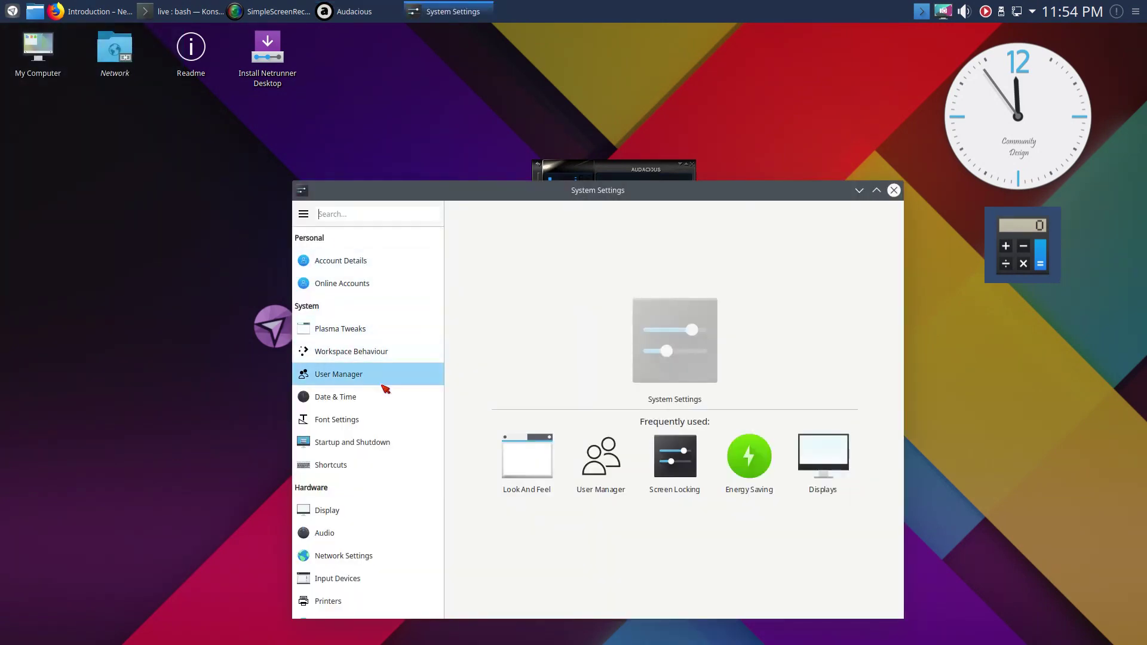
{"action": "scroll", "coordinate": [384, 390], "scroll_direction": "down", "scroll_amount": 4}
{"action": "scroll", "coordinate": [384, 392], "scroll_direction": "up", "scroll_amount": 3}
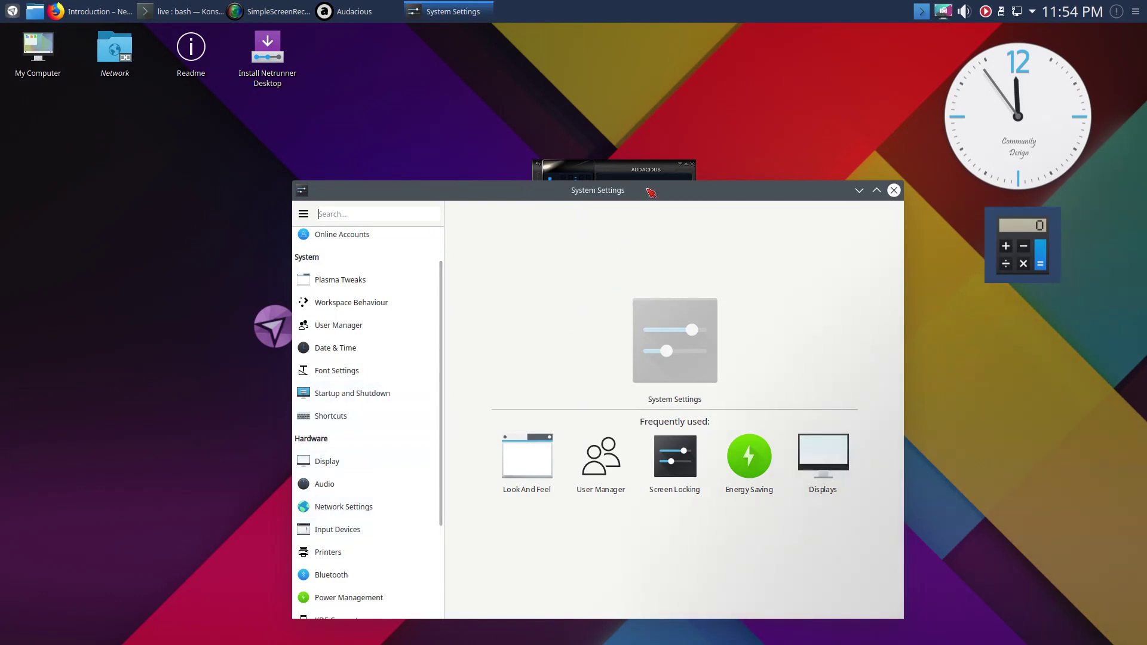
{"action": "left_click_drag", "start_coordinate": [651, 190], "coordinate": [668, 104]}
{"action": "left_click", "coordinate": [891, 101]}
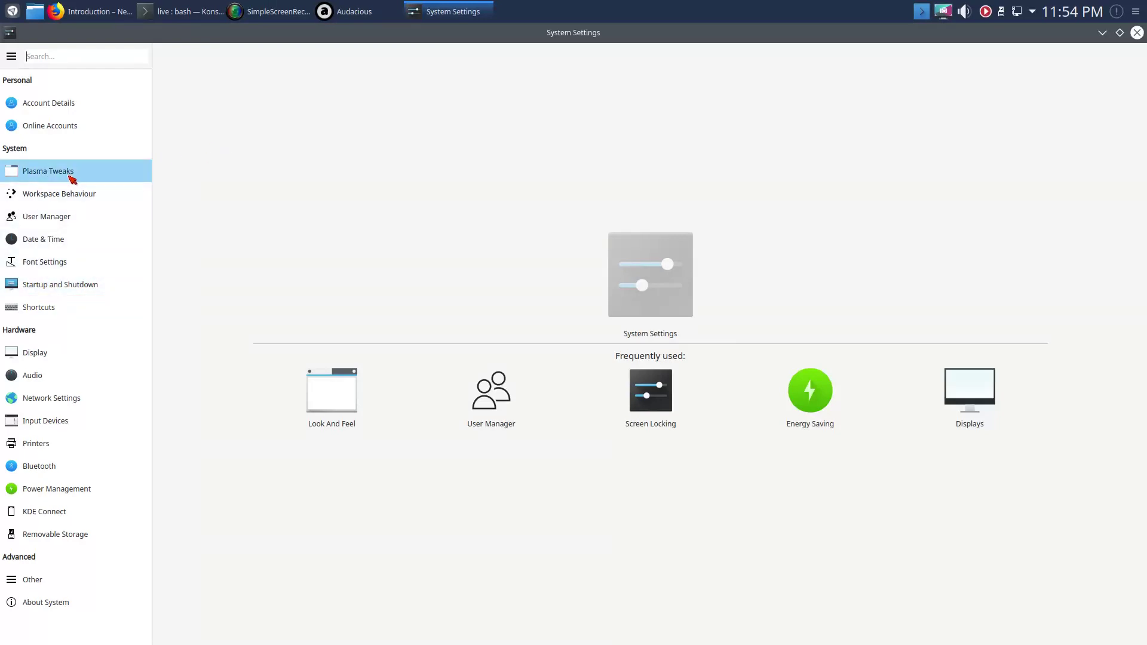
- Apply the Breeze Dark theme from the Plasma Tweaks Look And Feel page
{"action": "left_click", "coordinate": [69, 174]}
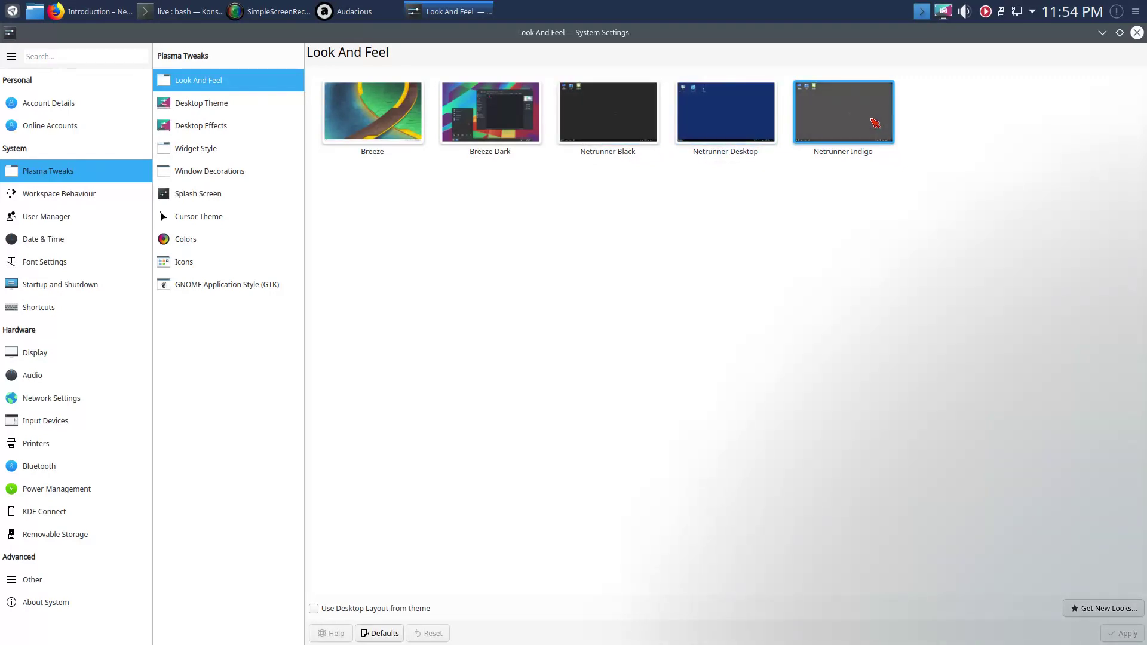
{"action": "left_click", "coordinate": [514, 126]}
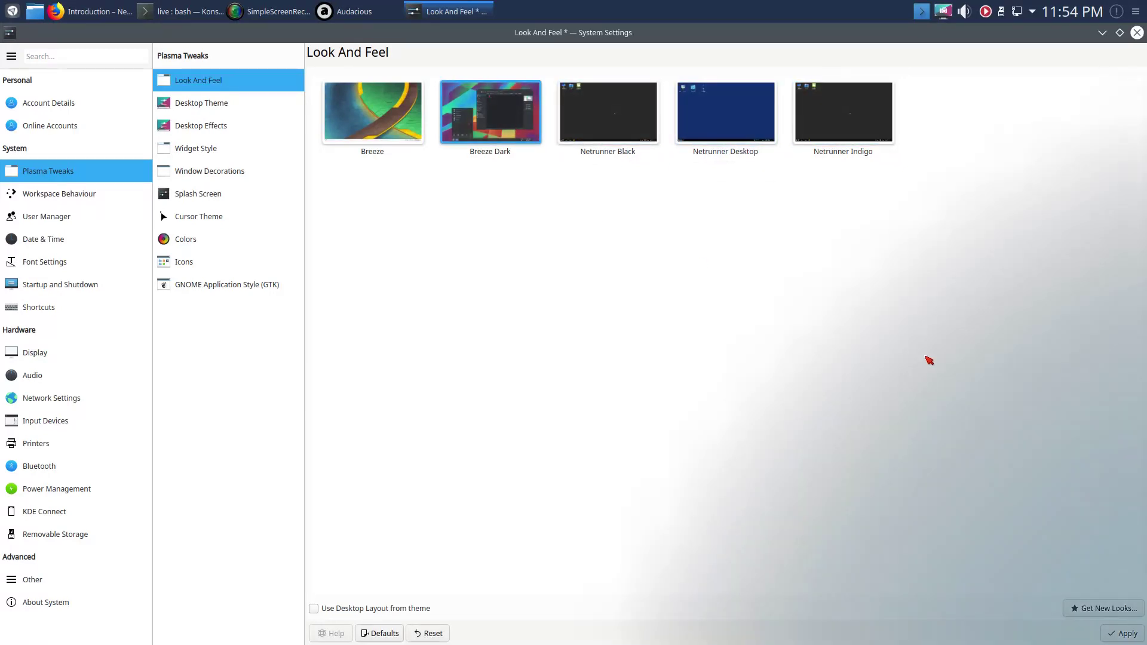
{"action": "left_click", "coordinate": [1110, 638]}
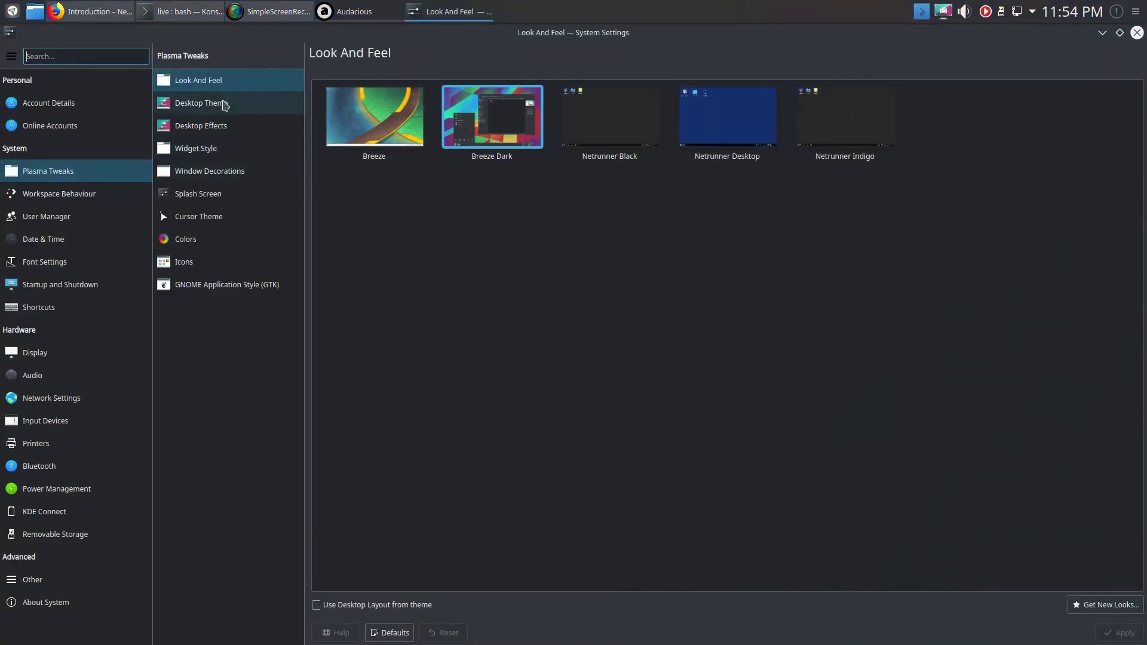
- Browse the Desktop Theme, Desktop Effects, Widget Style and Window Decoration pages
{"action": "left_click", "coordinate": [224, 106]}
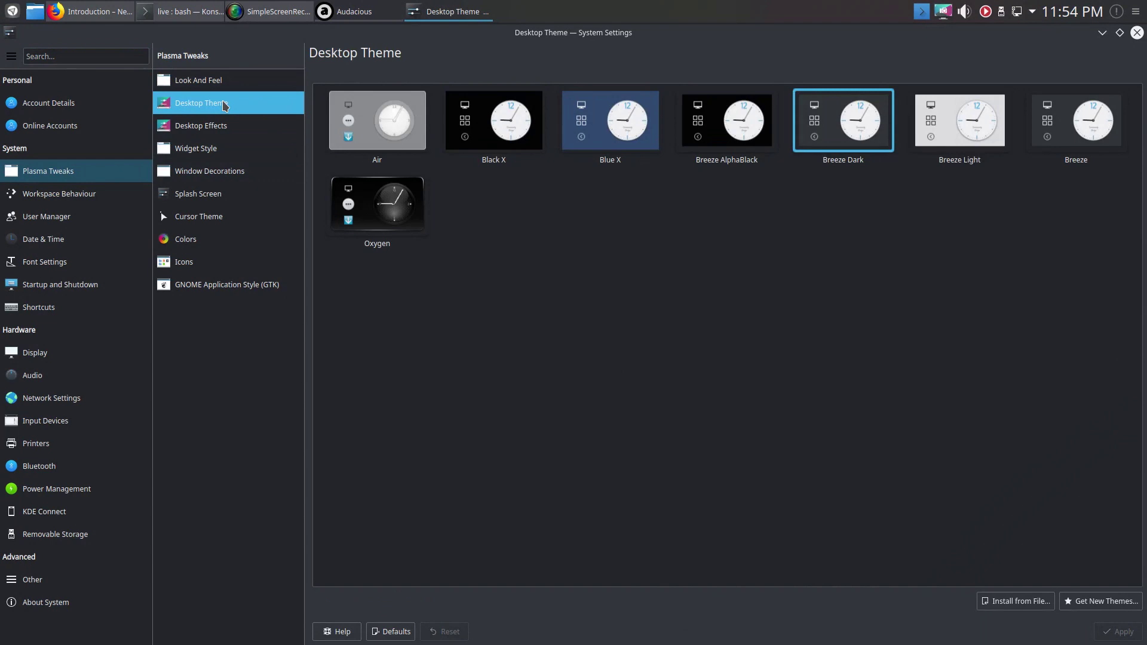
{"action": "left_click", "coordinate": [223, 128]}
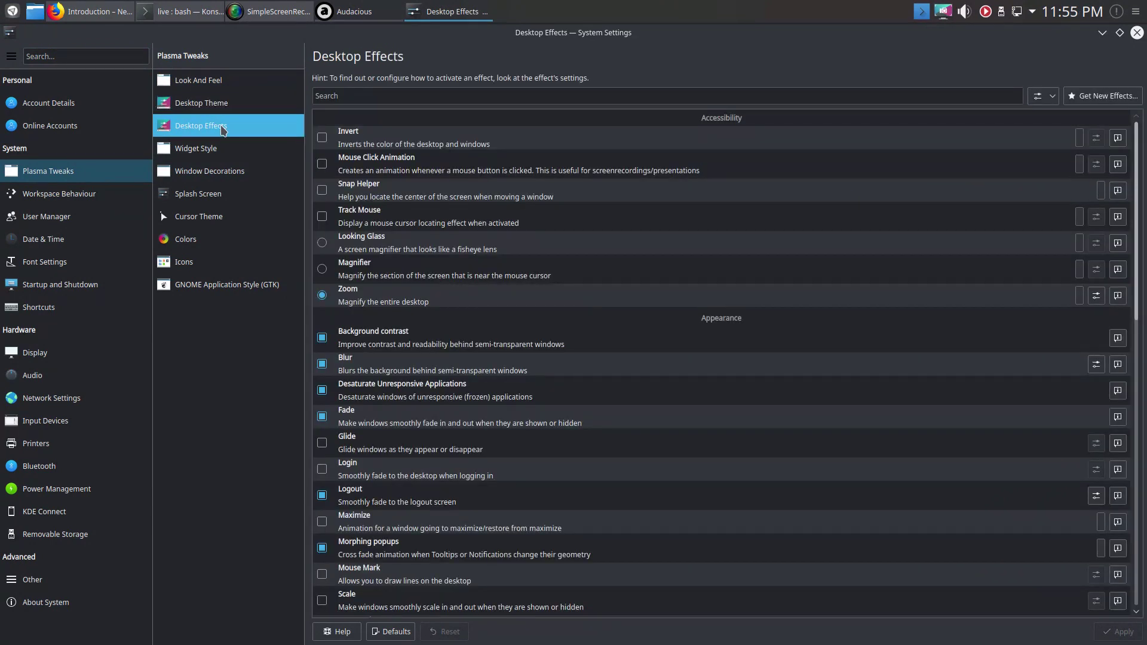
{"action": "left_click", "coordinate": [223, 149]}
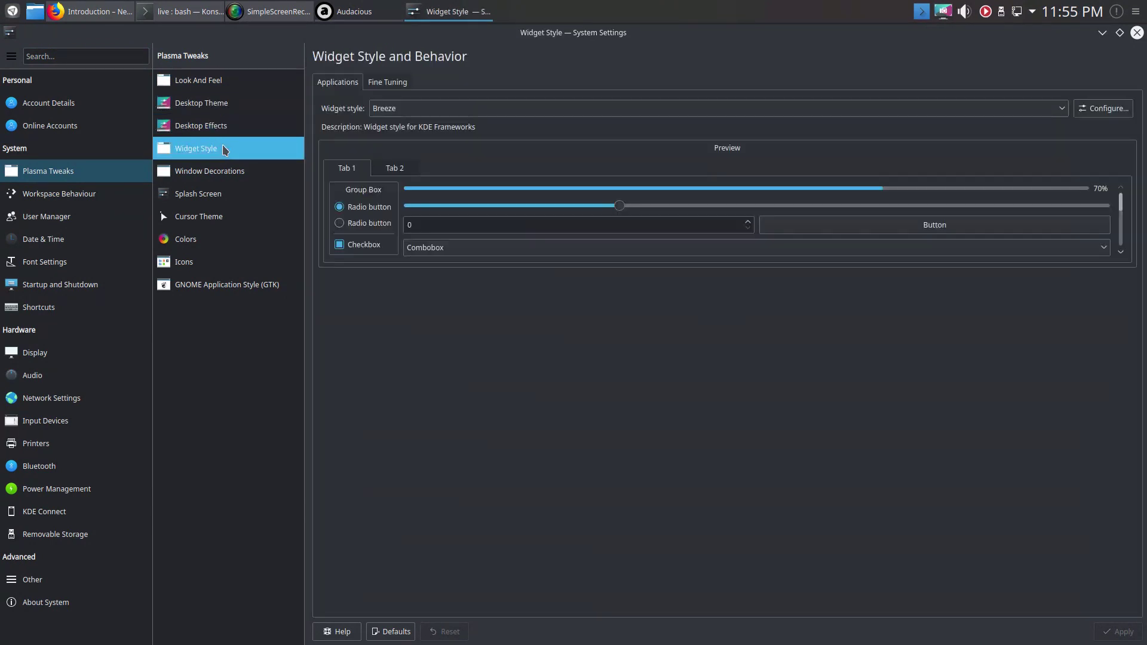
{"action": "left_click", "coordinate": [228, 172]}
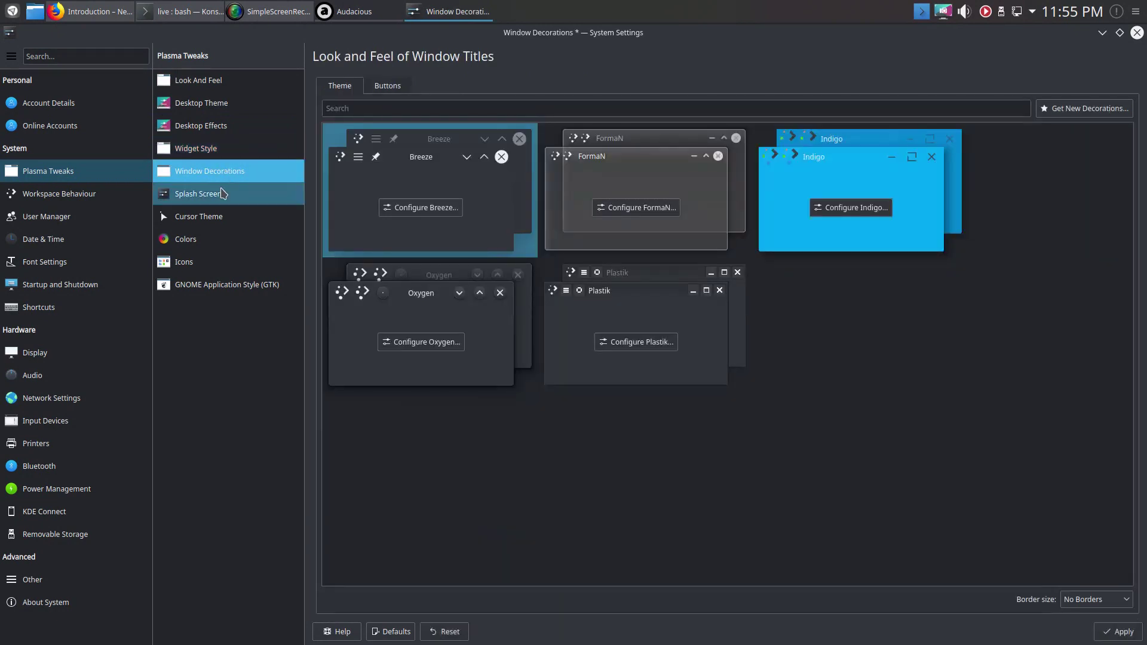
{"action": "left_click", "coordinate": [223, 194]}
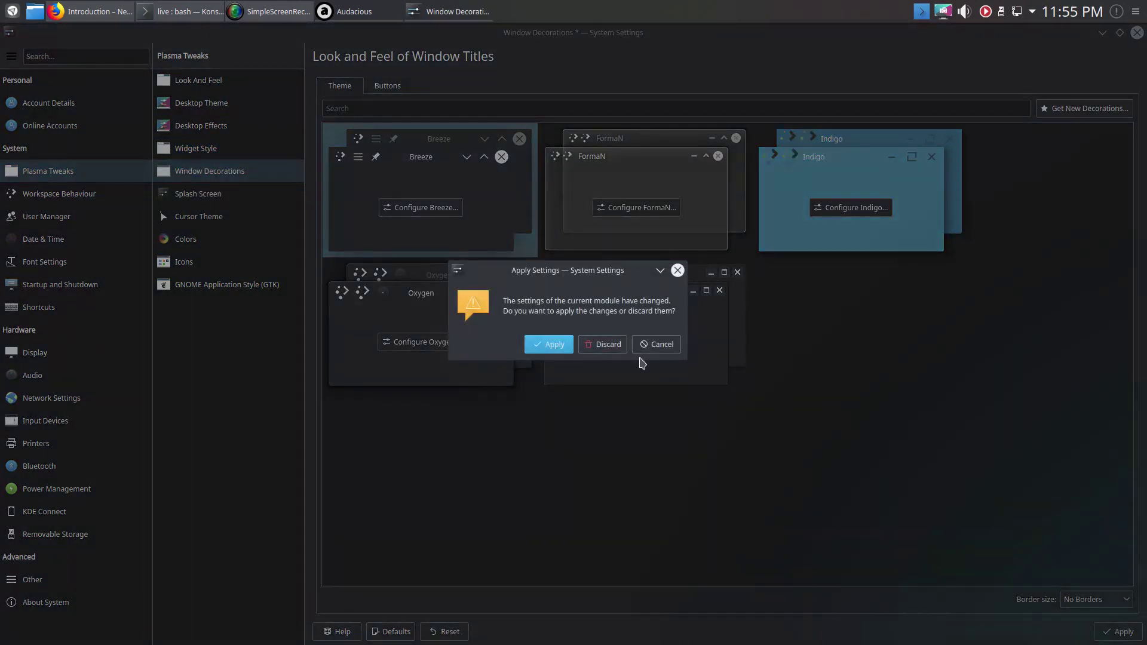
{"action": "left_click", "coordinate": [660, 344]}
- Discard the unapplied window-decoration change to reach the Cursor Theme page
{"action": "left_click", "coordinate": [219, 194]}
{"action": "left_click", "coordinate": [652, 345]}
{"action": "left_click", "coordinate": [242, 216]}
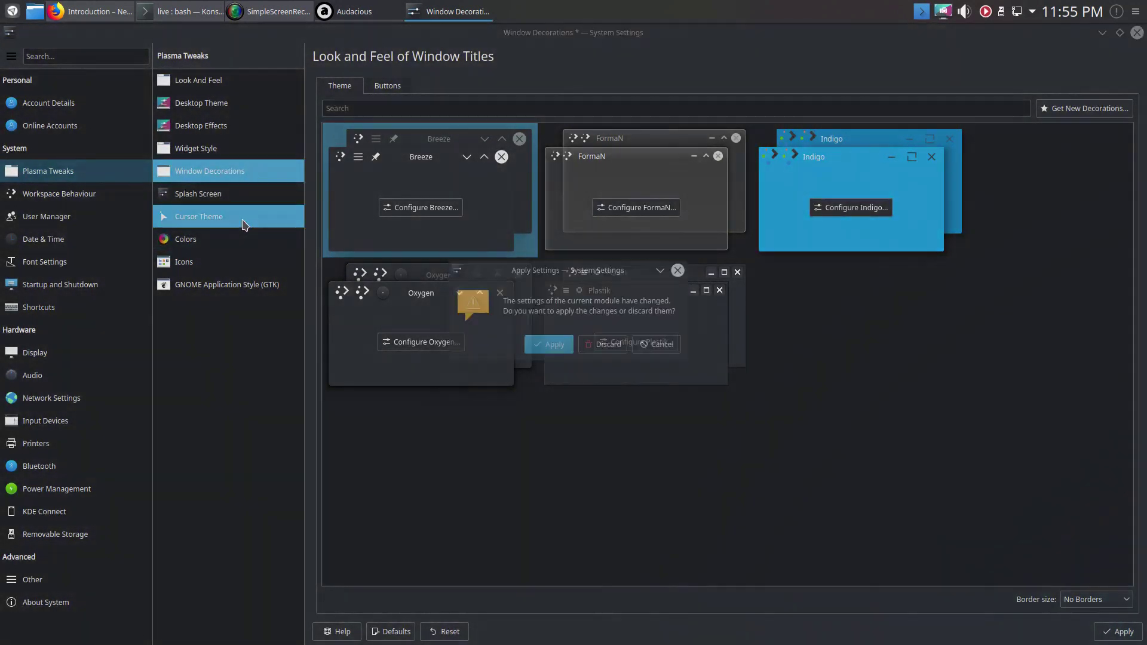
{"action": "left_click", "coordinate": [663, 345]}
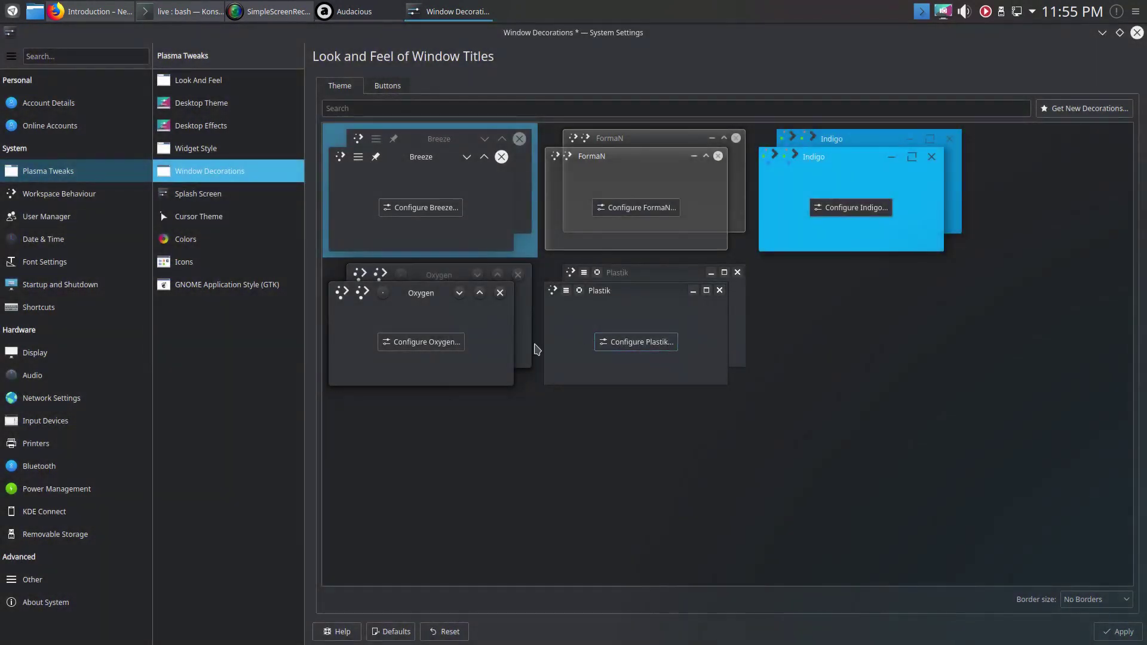
{"action": "left_click", "coordinate": [233, 223]}
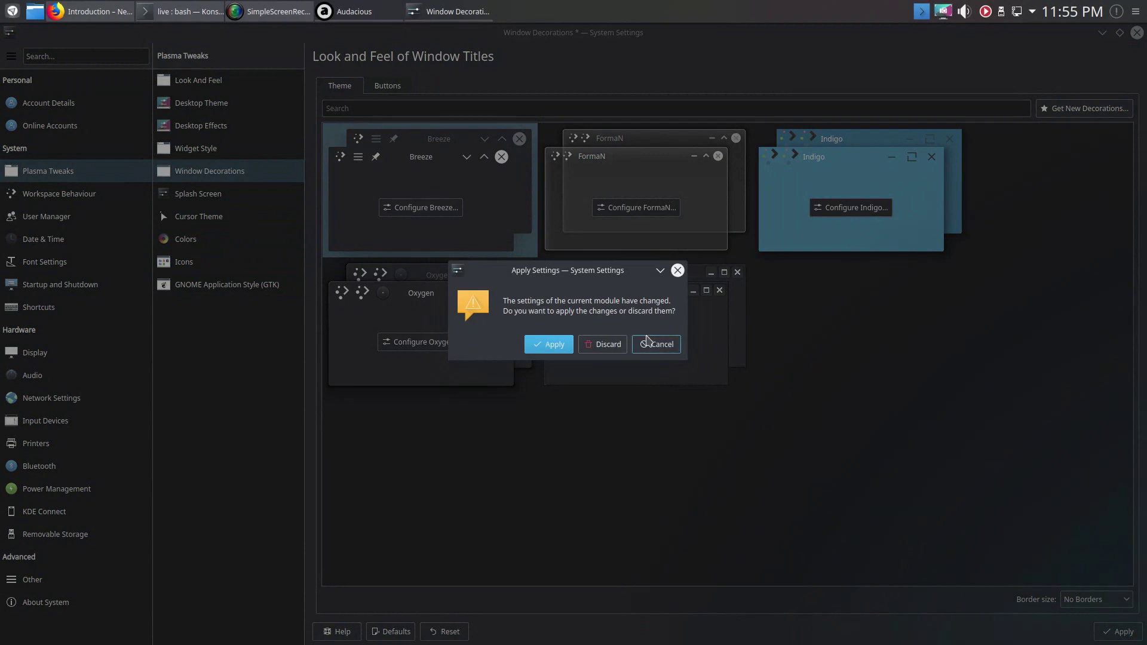
{"action": "left_click", "coordinate": [613, 350]}
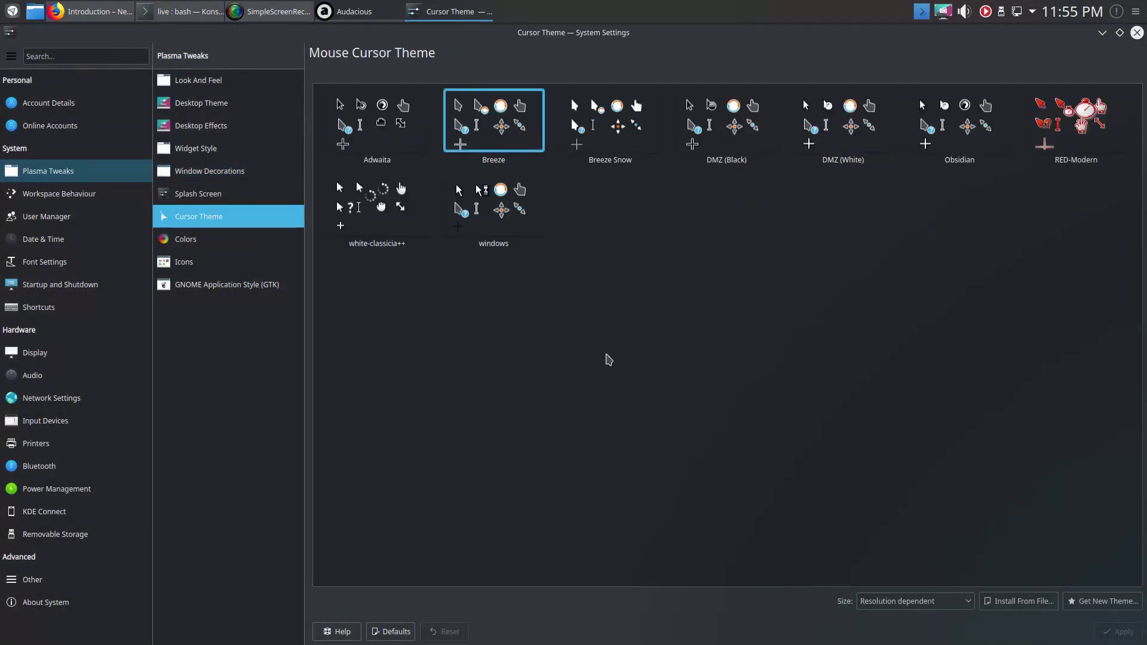
- Look through the Colours, Icons and GTK style pages, then open Display's Compositor settings
{"action": "left_click", "coordinate": [245, 243]}
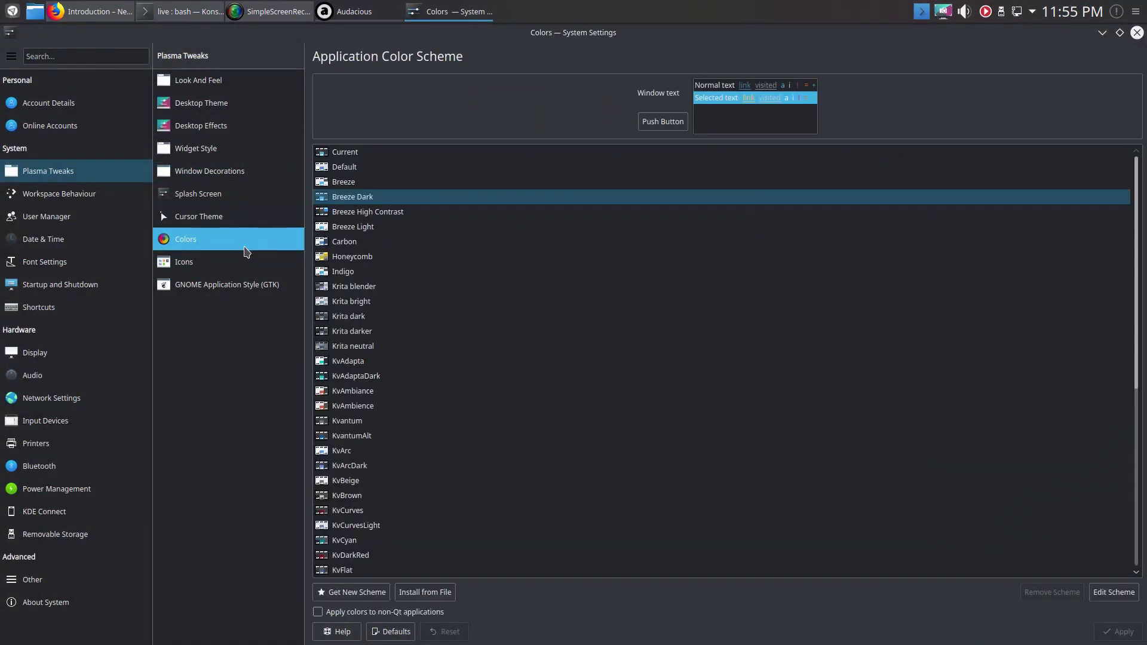
{"action": "left_click", "coordinate": [244, 266]}
{"action": "left_click", "coordinate": [245, 287]}
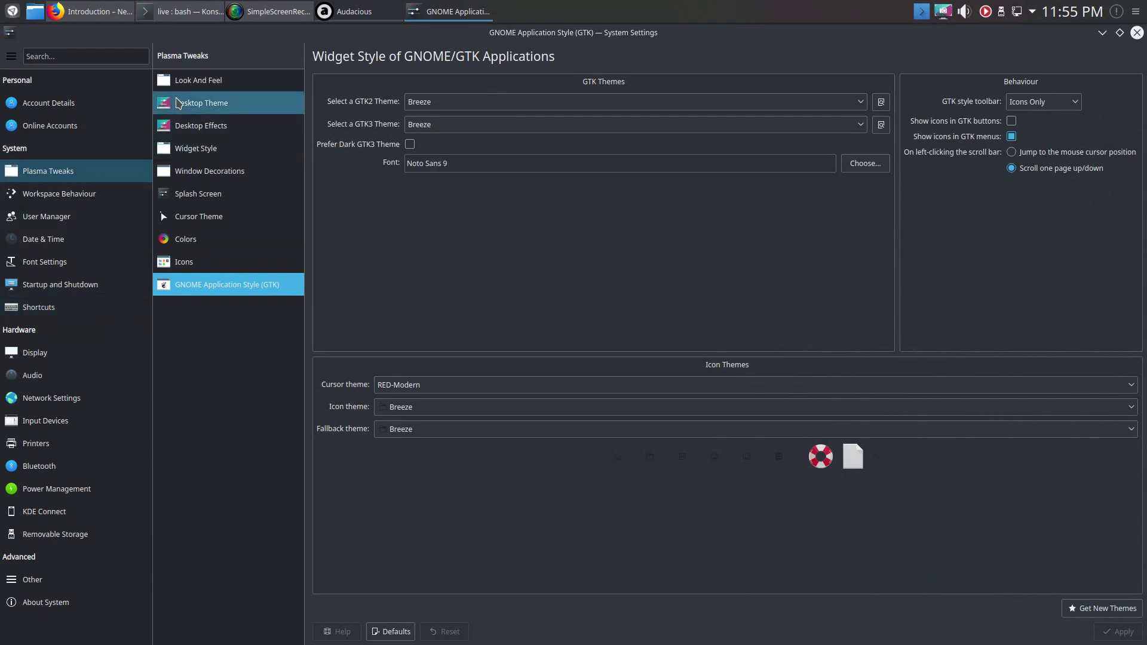
{"action": "left_click", "coordinate": [57, 358]}
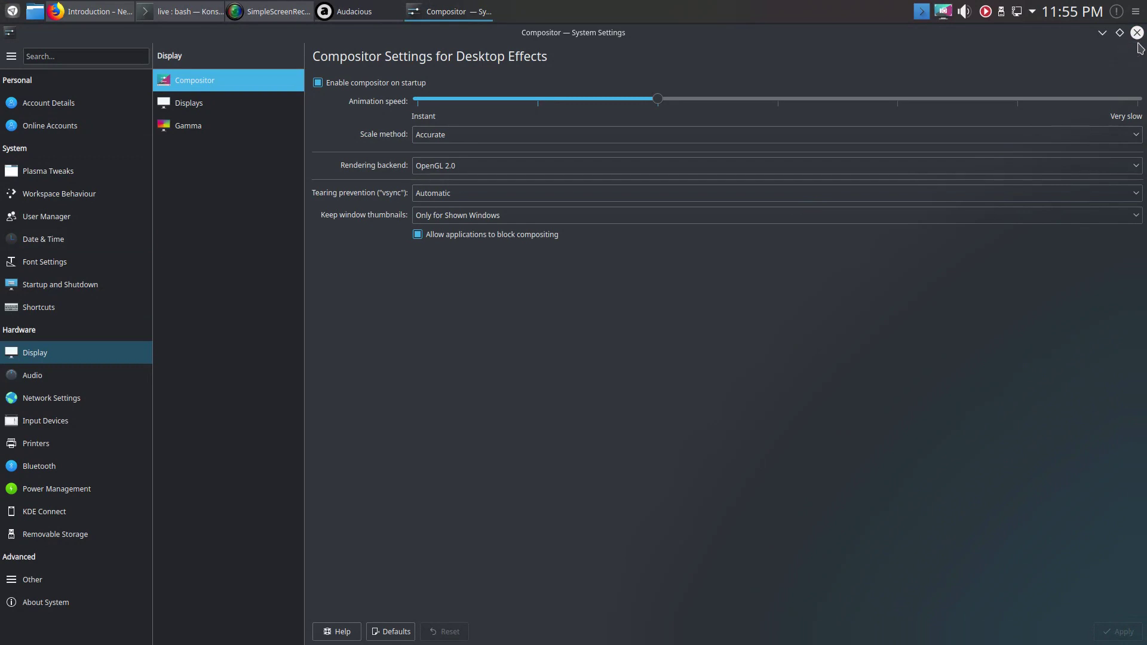
- Close System Settings and quit Audacious from its main menu
{"action": "left_click", "coordinate": [1137, 33]}
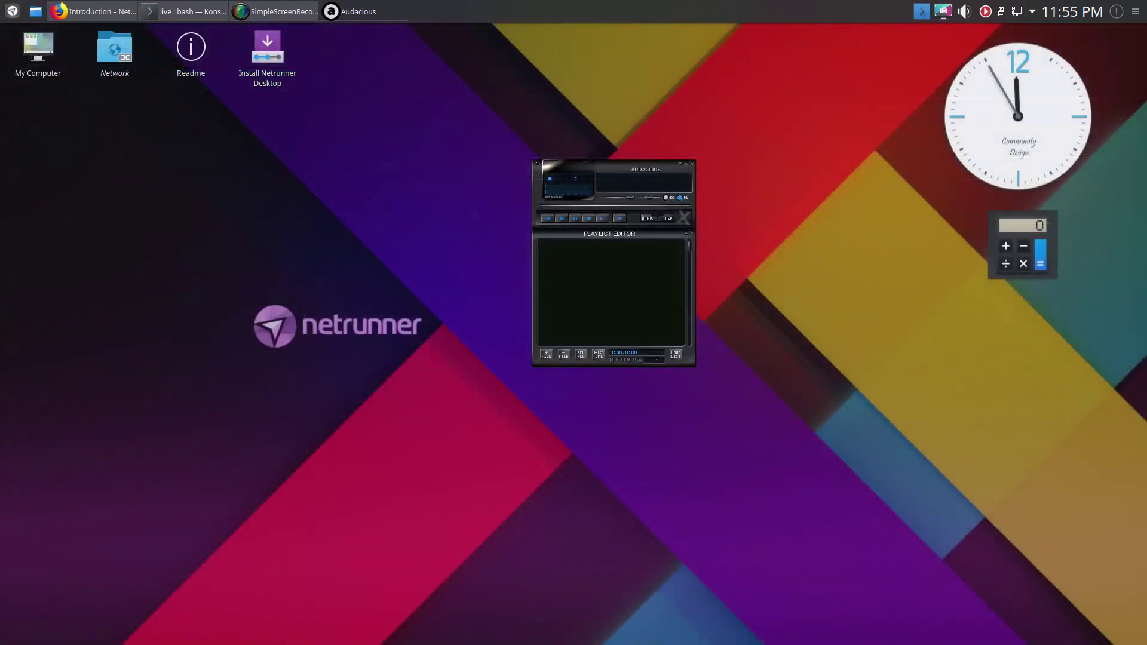
{"action": "right_click", "coordinate": [622, 169]}
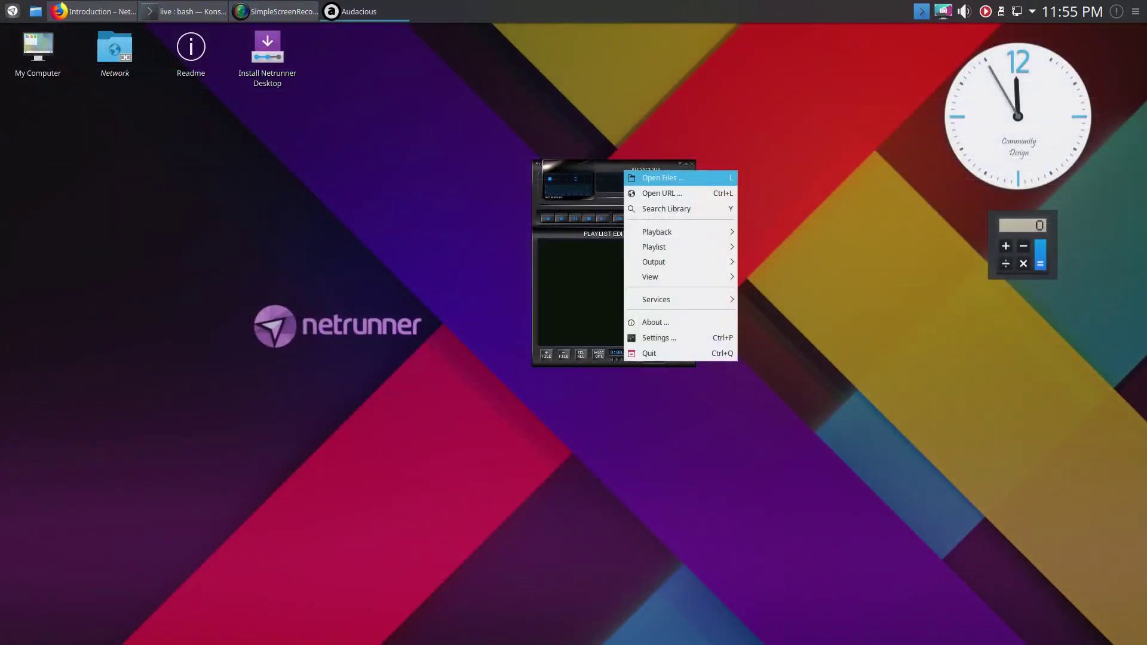
{"action": "left_click", "coordinate": [657, 353]}
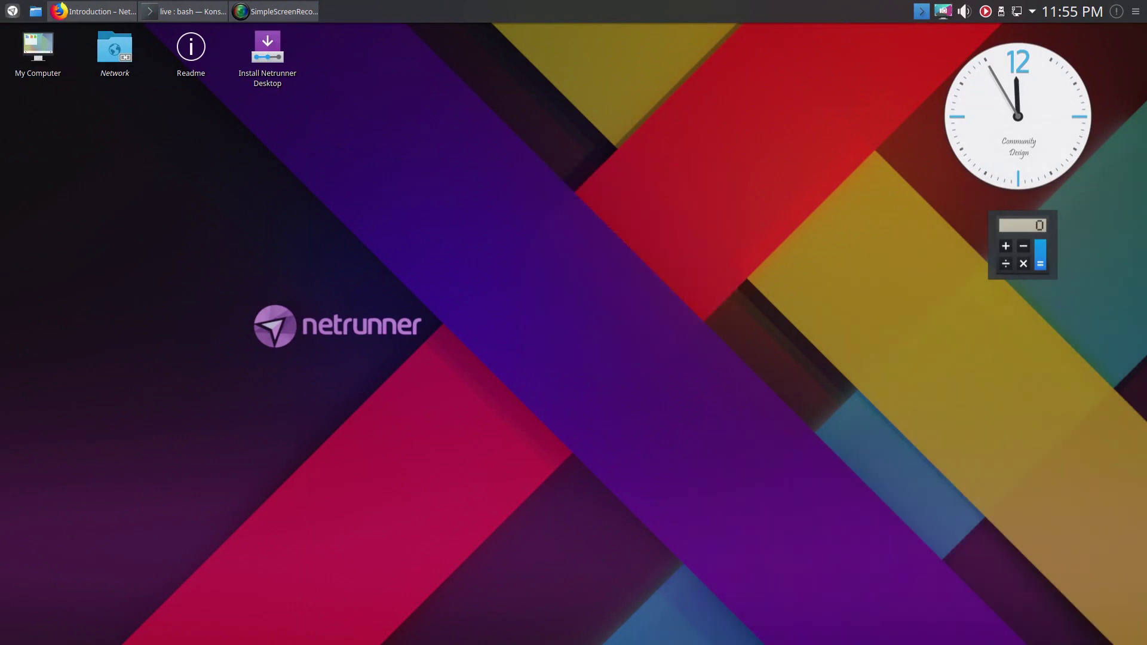
- Launch SUSE Studio Imagewriter from the application launcher and close it again
{"action": "left_click", "coordinate": [12, 11]}
{"action": "mouse_move", "coordinate": [89, 224]}
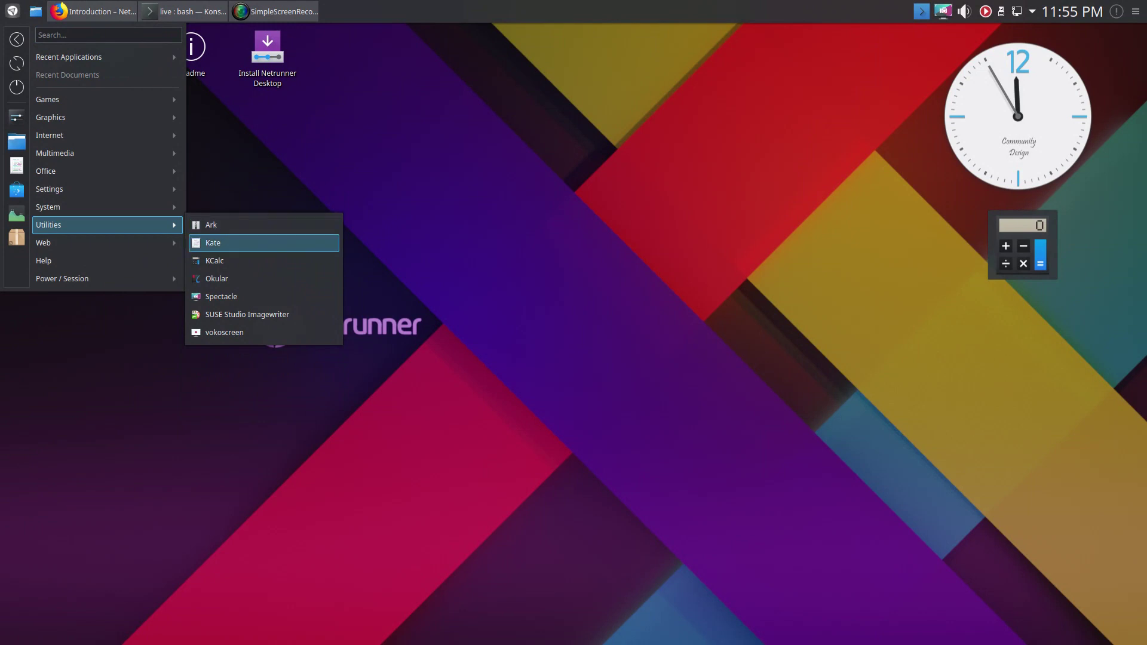
{"action": "left_click", "coordinate": [261, 314]}
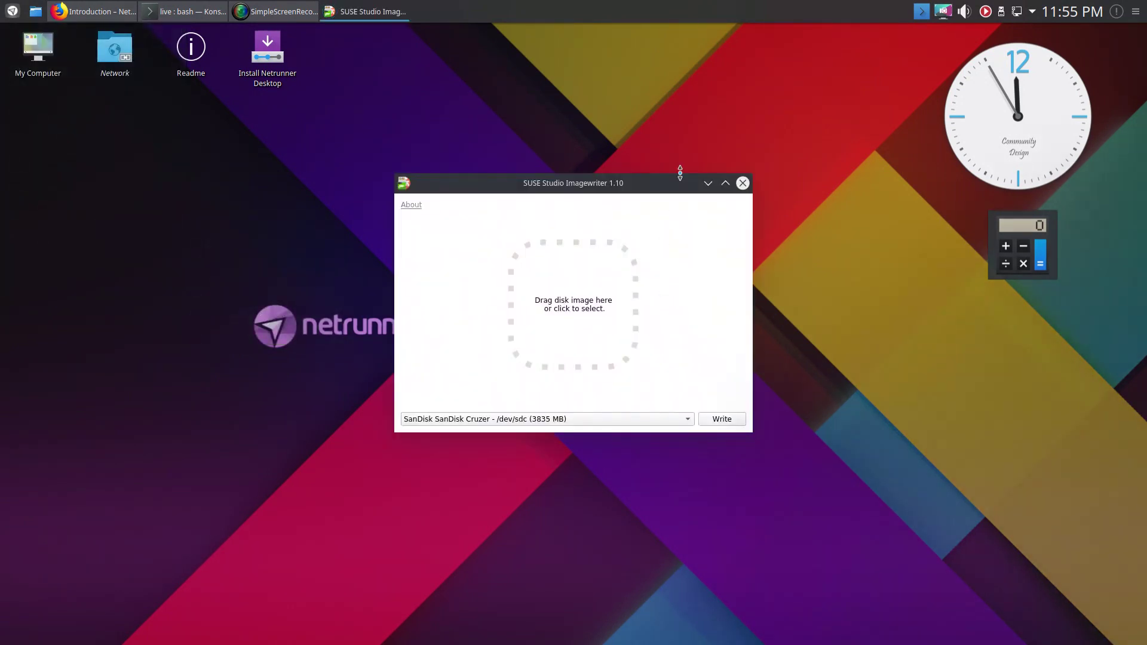
{"action": "left_click", "coordinate": [742, 183]}
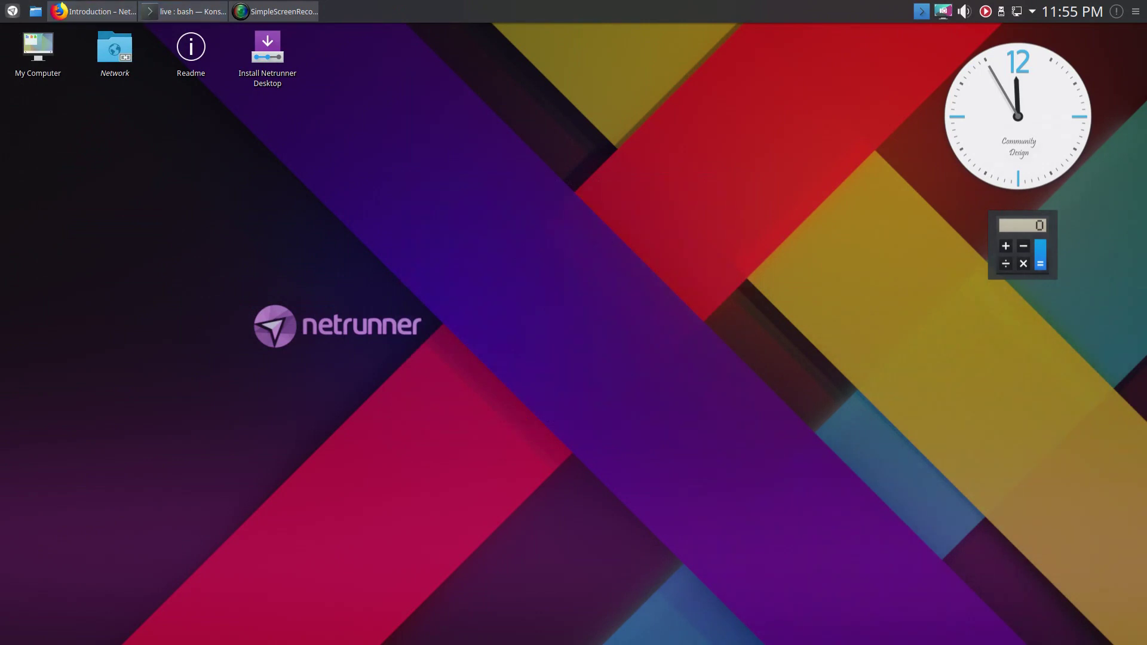
- Launch vokoscreen from the launcher's Utilities, move it to the screen centre, then close it
{"action": "key", "text": "super"}
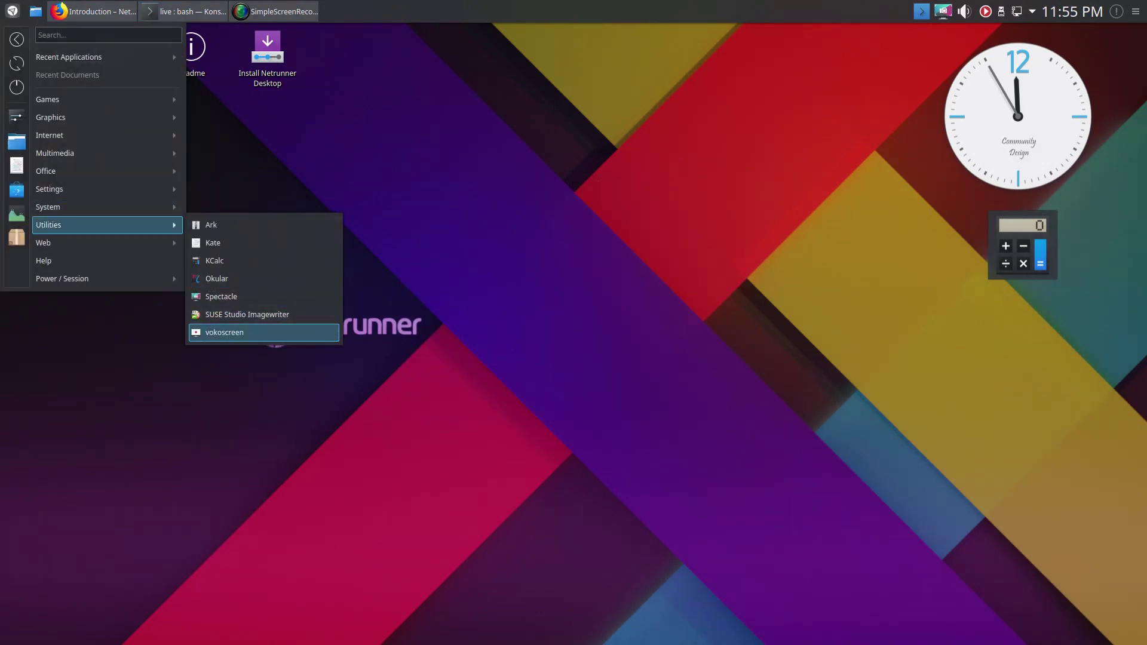
{"action": "key", "text": "Return"}
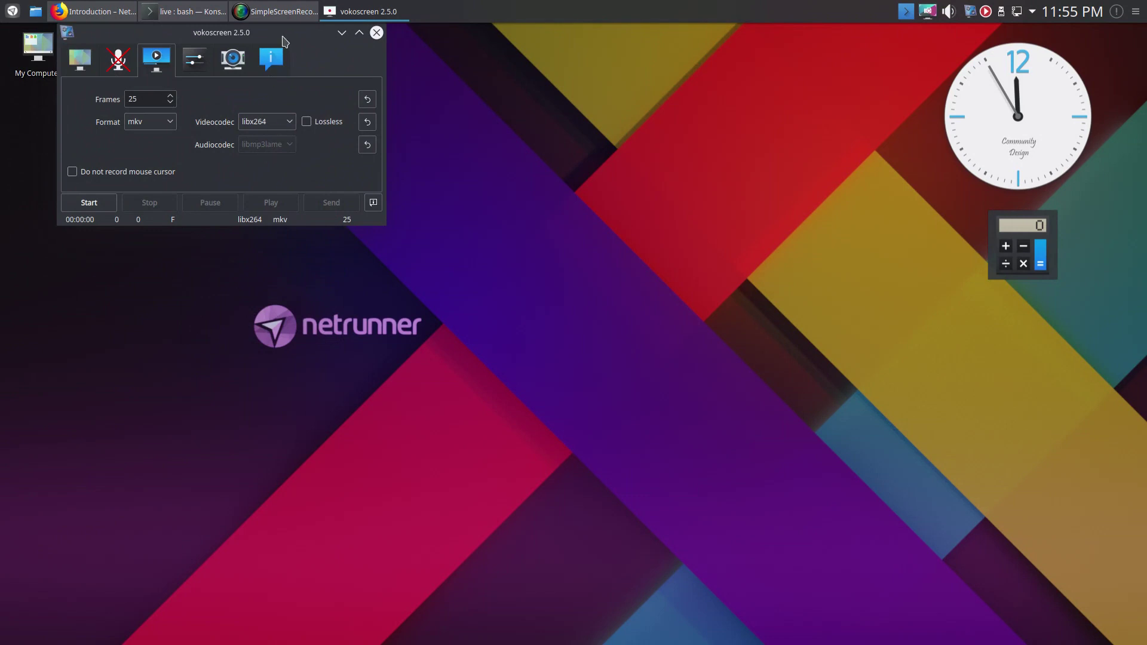
{"action": "left_click_drag", "start_coordinate": [287, 33], "coordinate": [629, 131]}
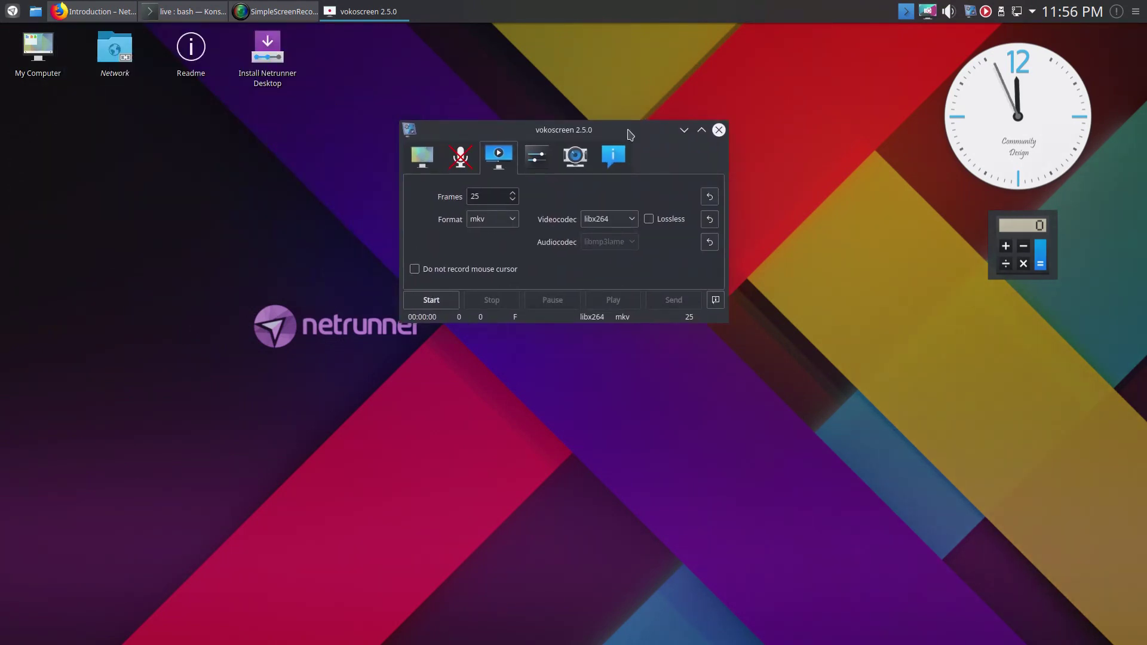
{"action": "left_click", "coordinate": [719, 129]}
- Launch the HookTube web app from the launcher's Web menu and scroll through its Trending videos
{"action": "left_click", "coordinate": [12, 10]}
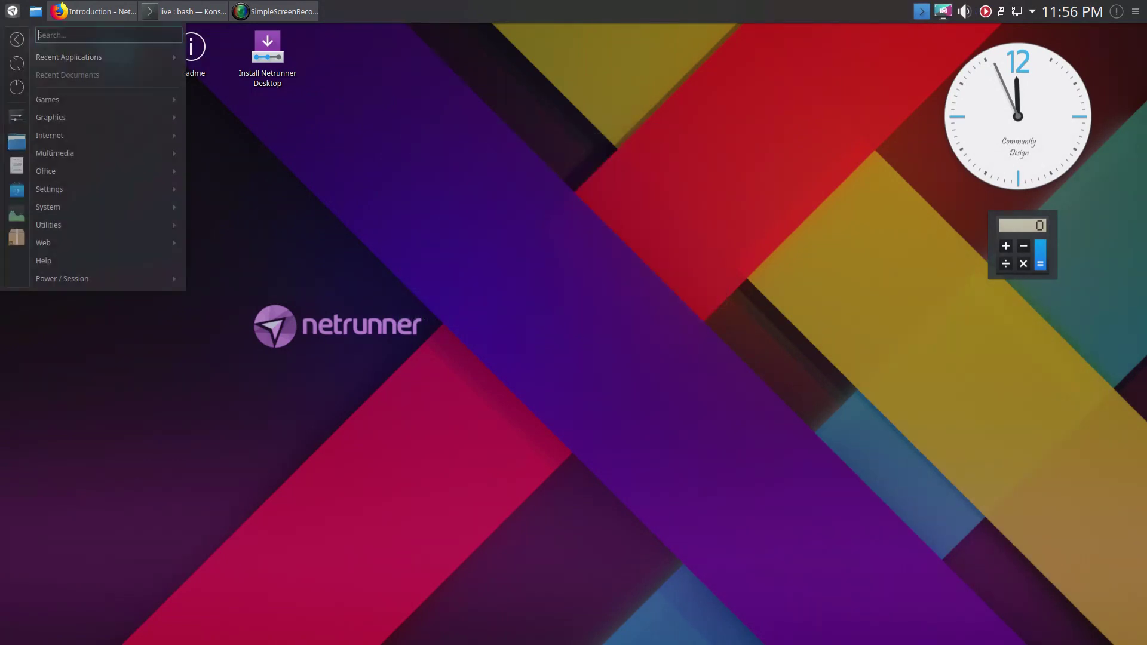
{"action": "mouse_move", "coordinate": [89, 206]}
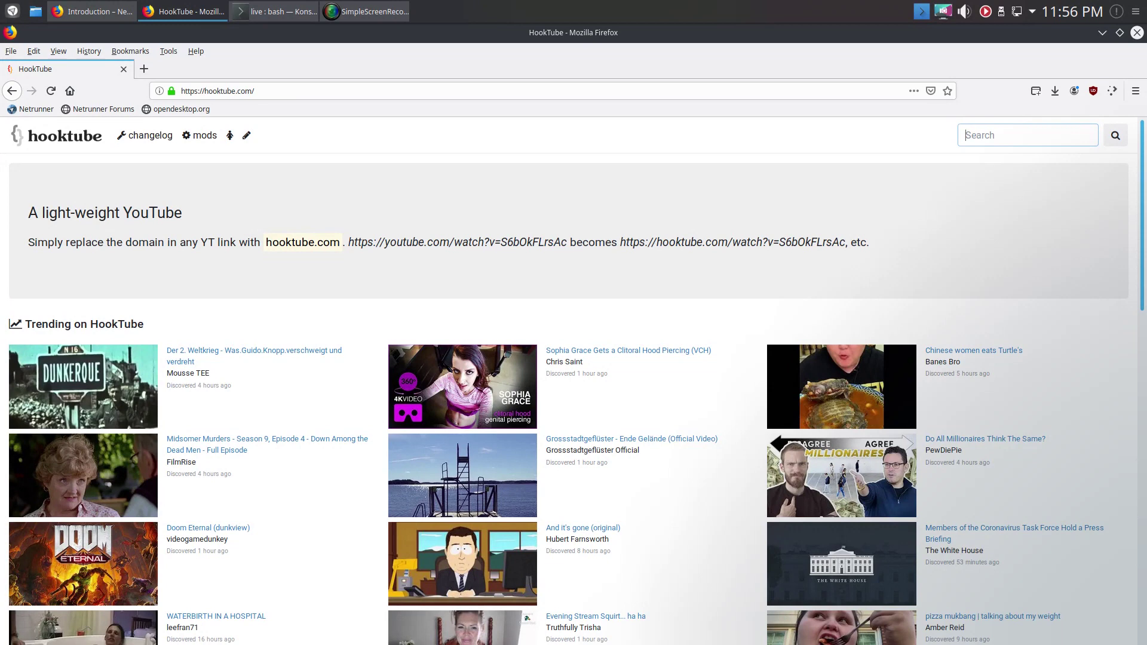
{"action": "scroll", "coordinate": [573, 382], "scroll_direction": "down", "scroll_amount": 10}
{"action": "scroll", "coordinate": [573, 383], "scroll_direction": "up", "scroll_amount": 4}
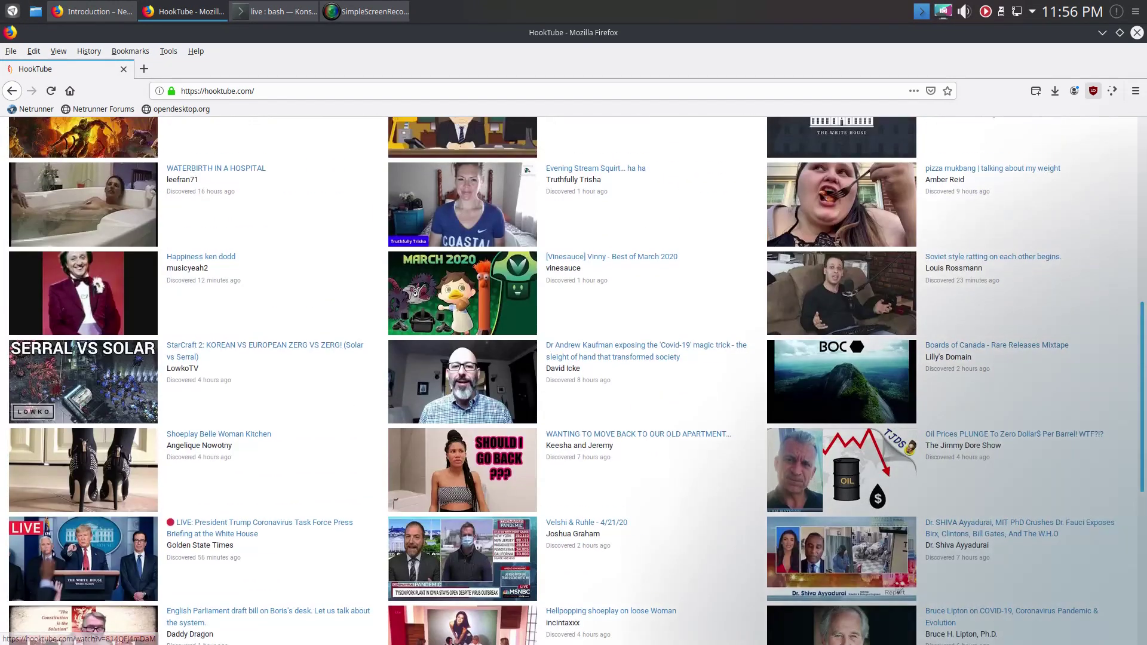
{"action": "left_click", "coordinate": [1136, 32]}
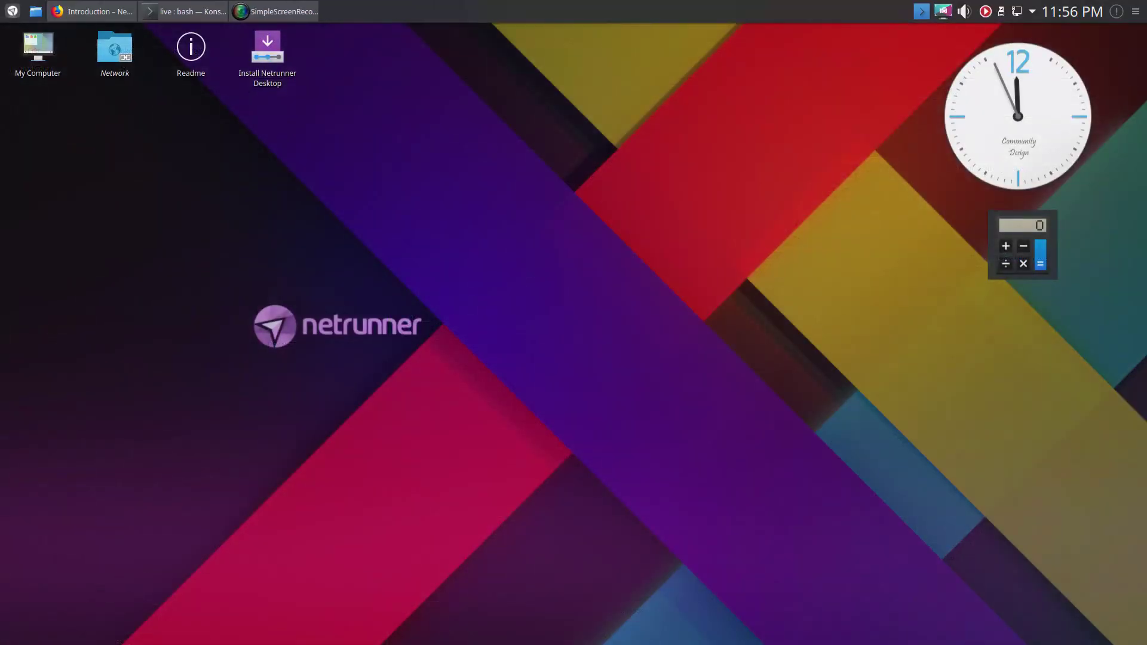
{"action": "key", "text": "alt+F1"}
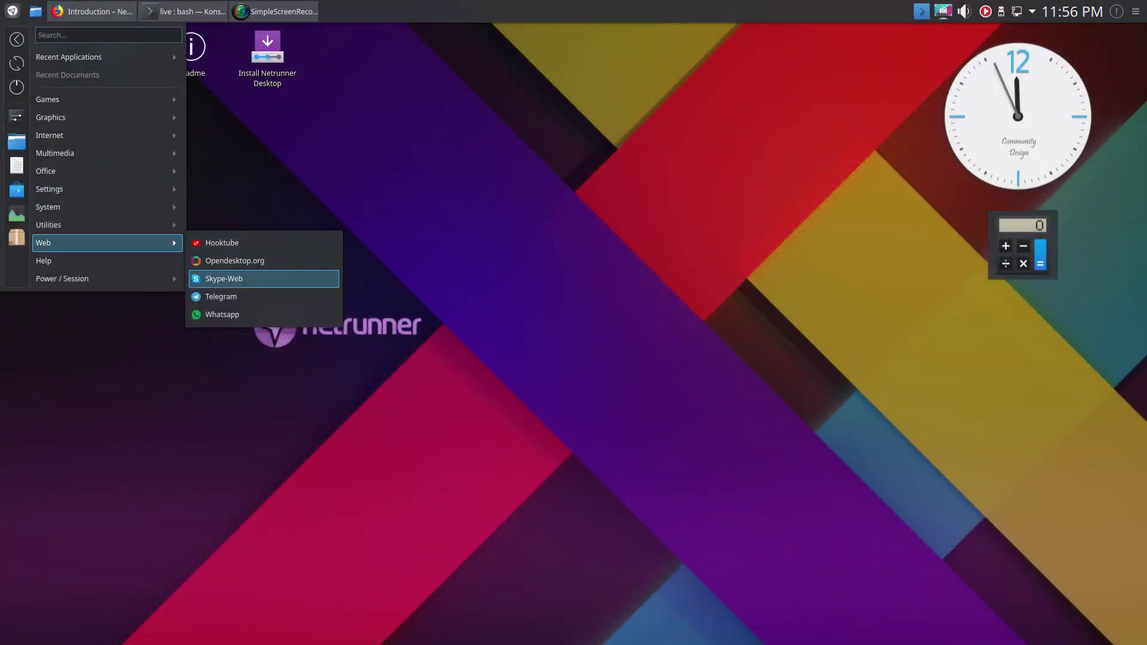
{"action": "key", "text": "Down"}
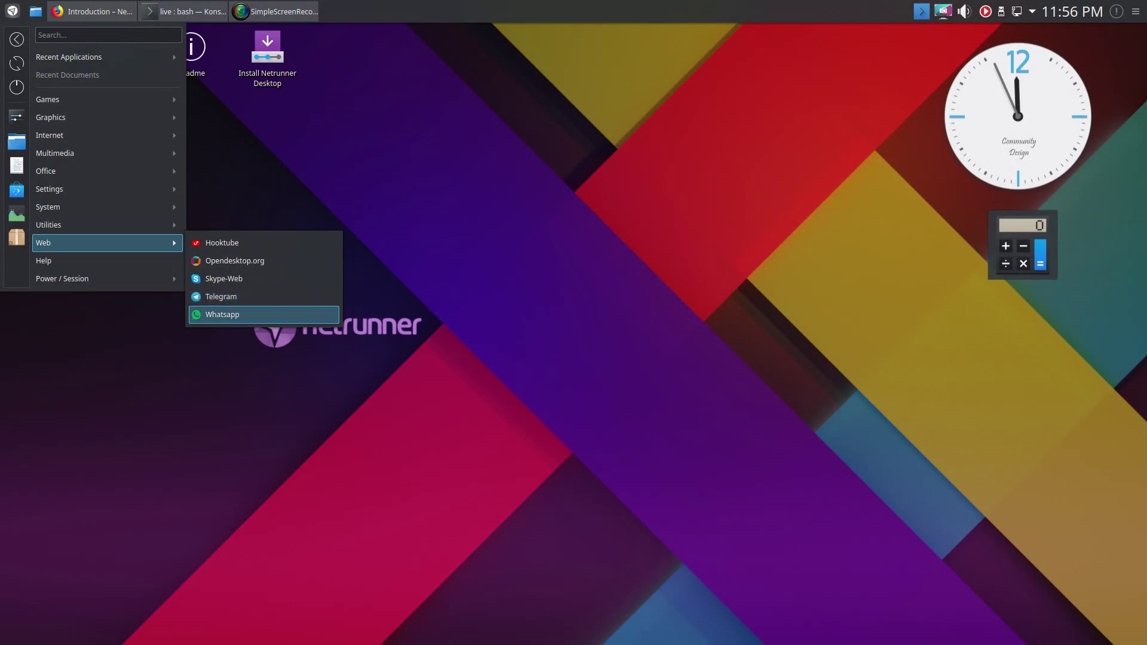
{"action": "key", "text": "Left"}
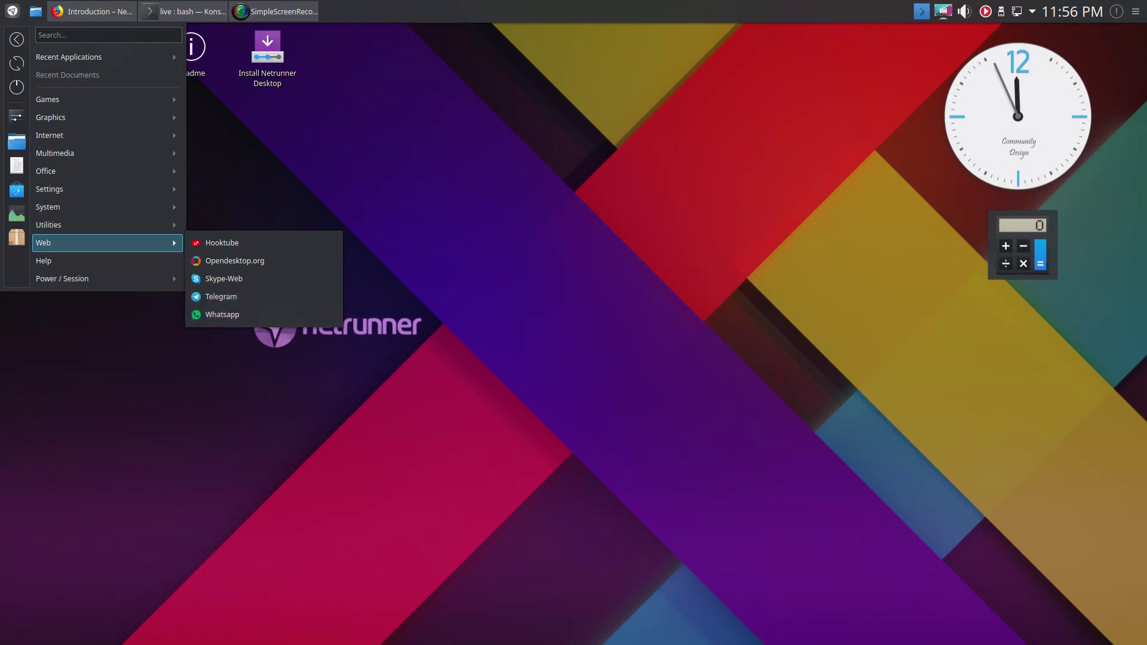
{"action": "key", "text": "Down"}
{"action": "key", "text": "Down"}
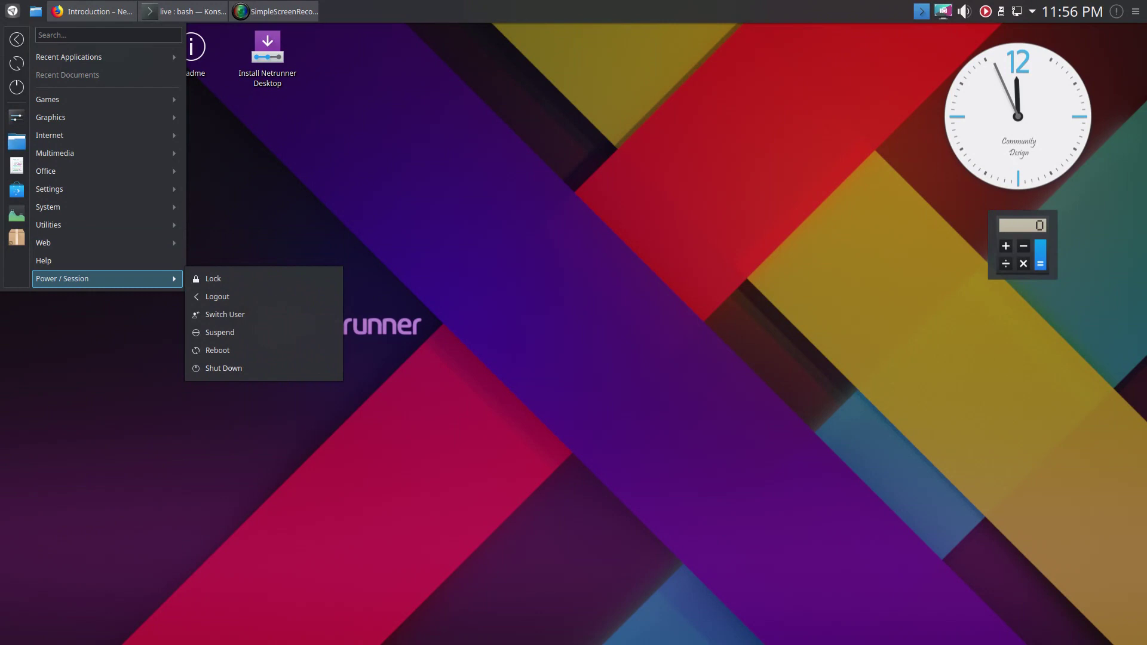
{"action": "left_click", "coordinate": [18, 214]}
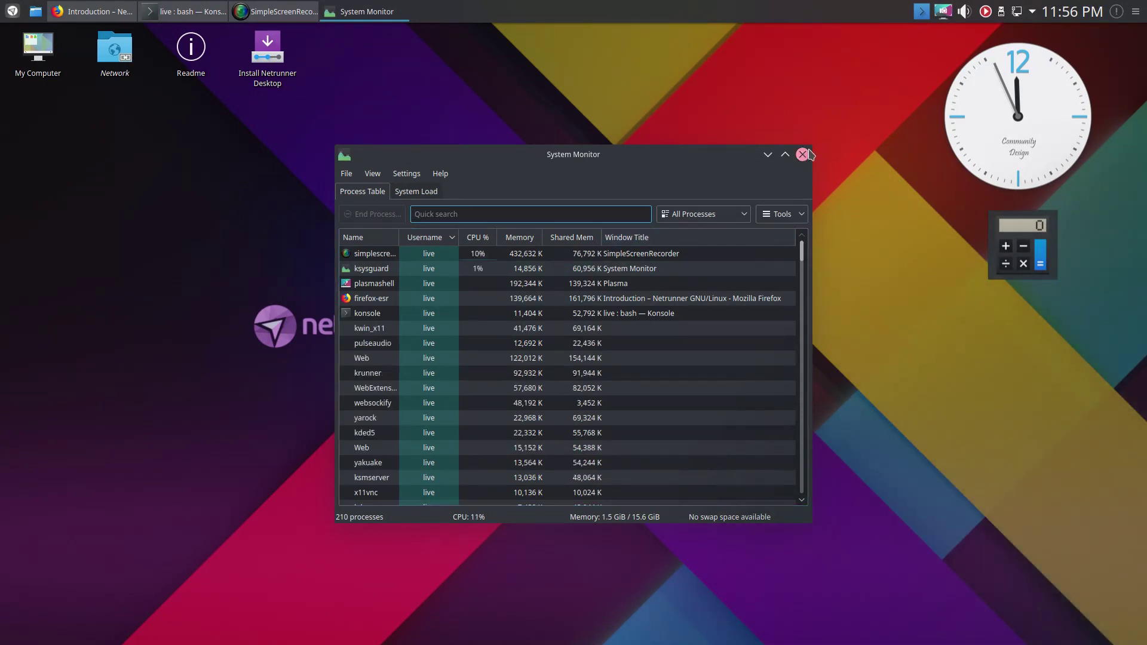
{"action": "left_click", "coordinate": [802, 155]}
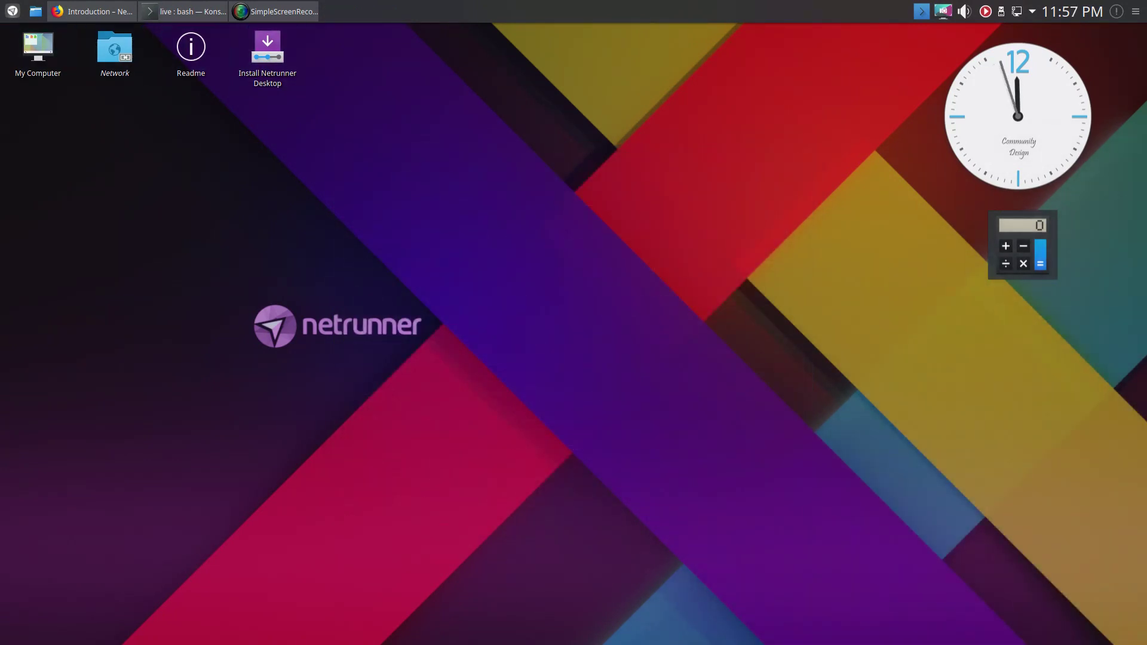
{"action": "left_click", "coordinate": [12, 11]}
{"action": "left_click", "coordinate": [14, 239]}
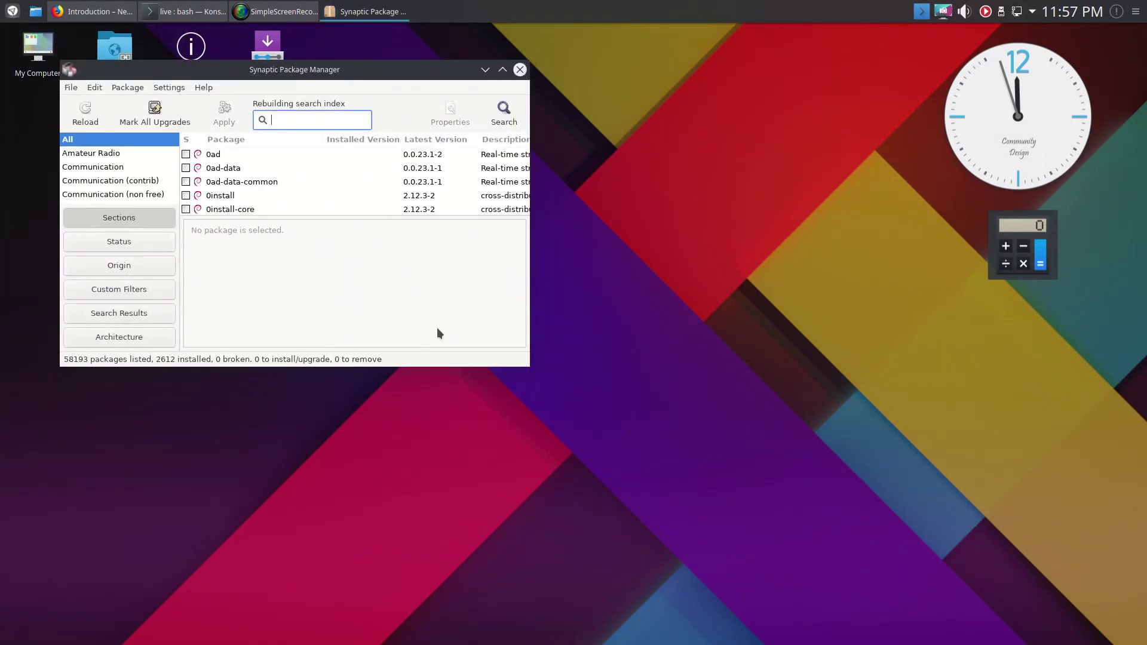
{"action": "left_click_drag", "start_coordinate": [417, 71], "coordinate": [671, 133]}
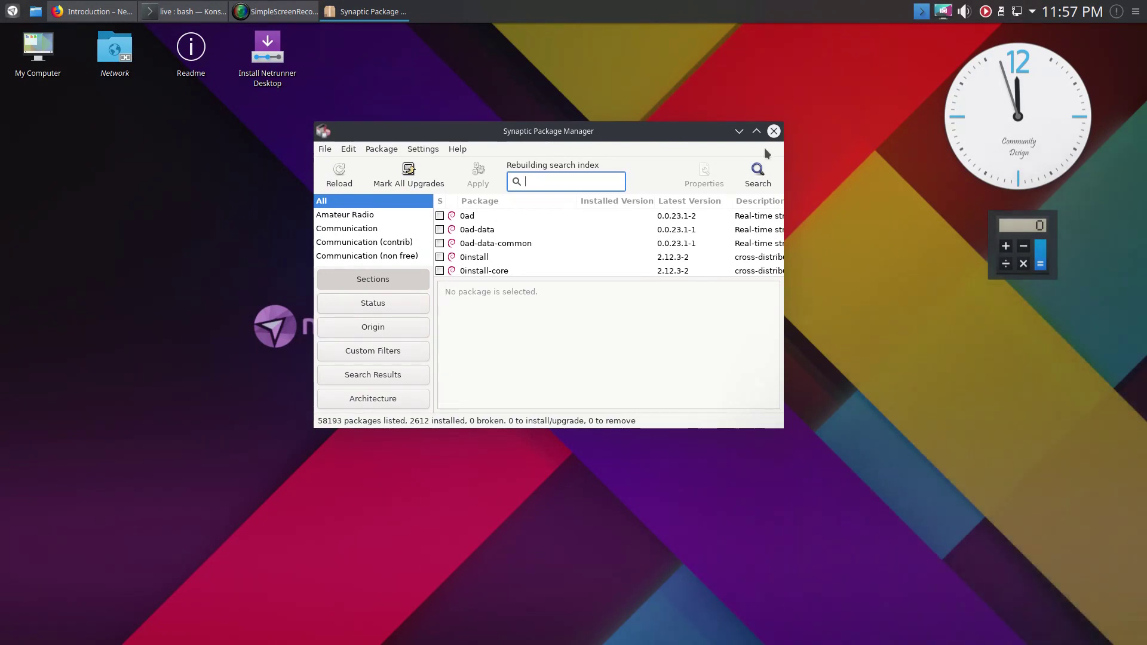
{"action": "left_click", "coordinate": [773, 130]}
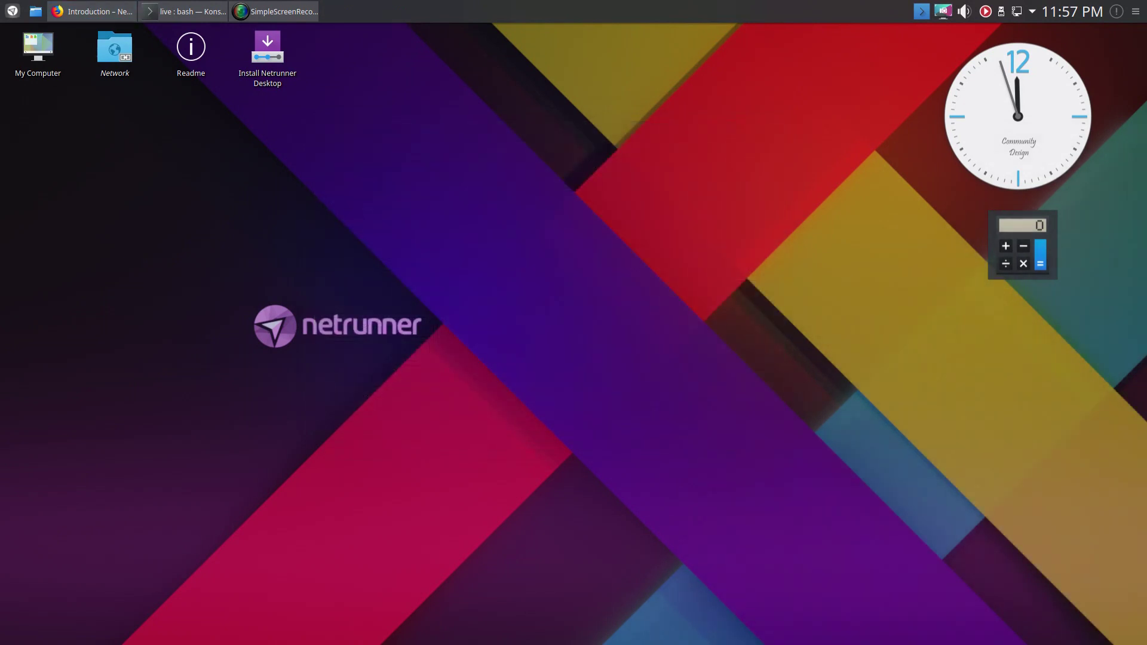
{"action": "left_click", "coordinate": [36, 12]}
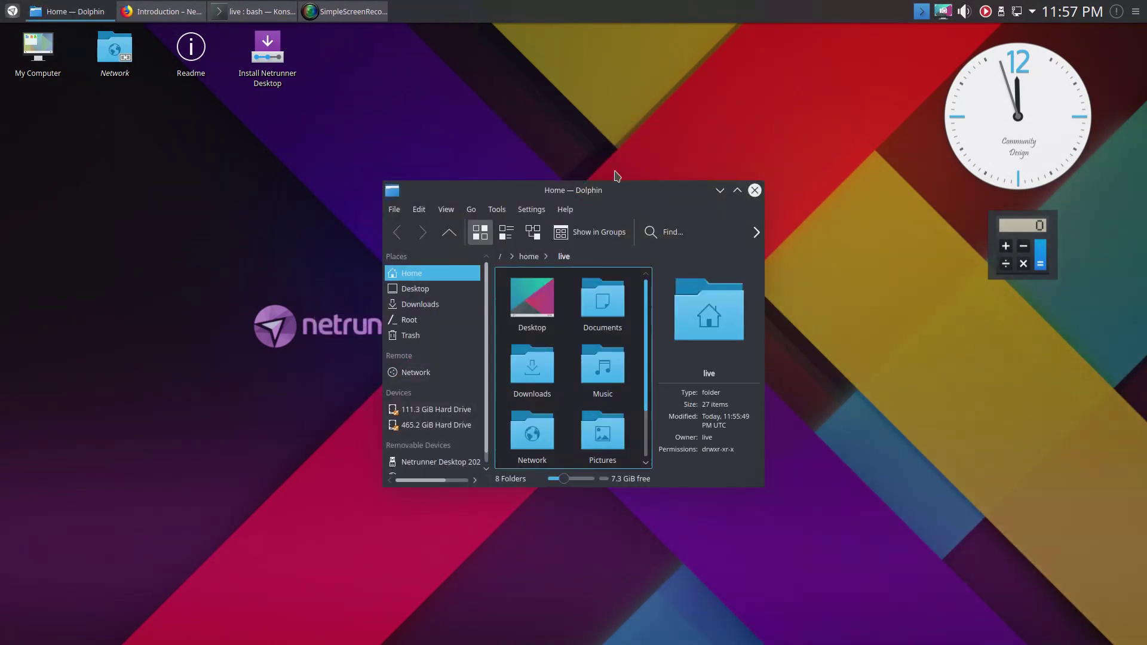
{"action": "left_click_drag", "start_coordinate": [622, 194], "coordinate": [605, 112]}
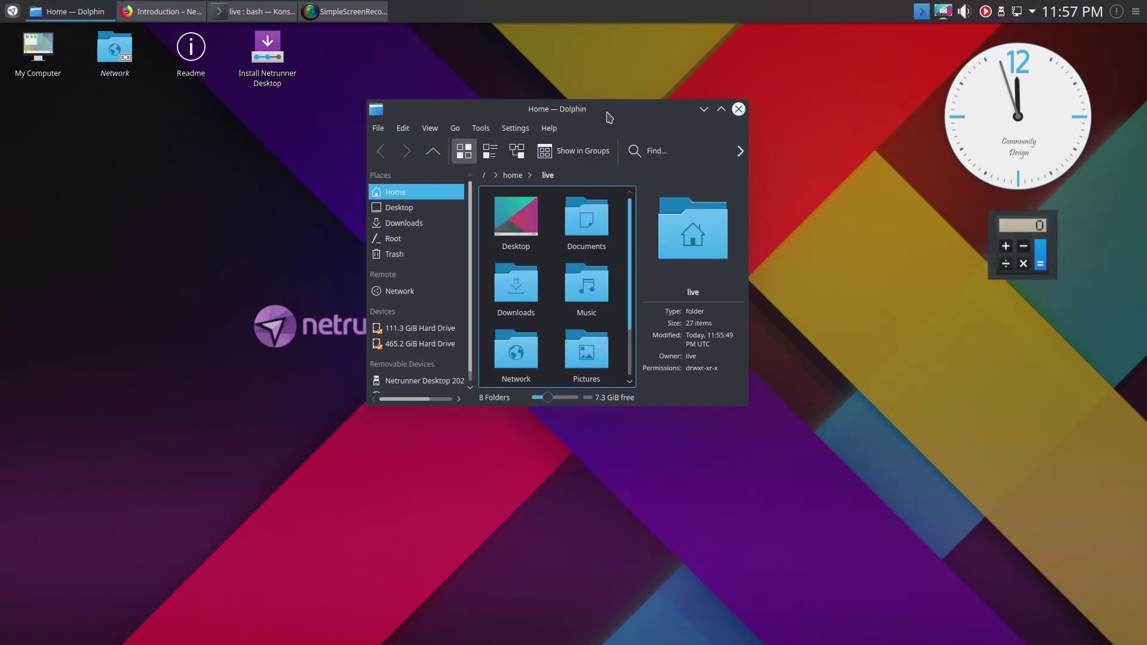
{"action": "left_click", "coordinate": [721, 109]}
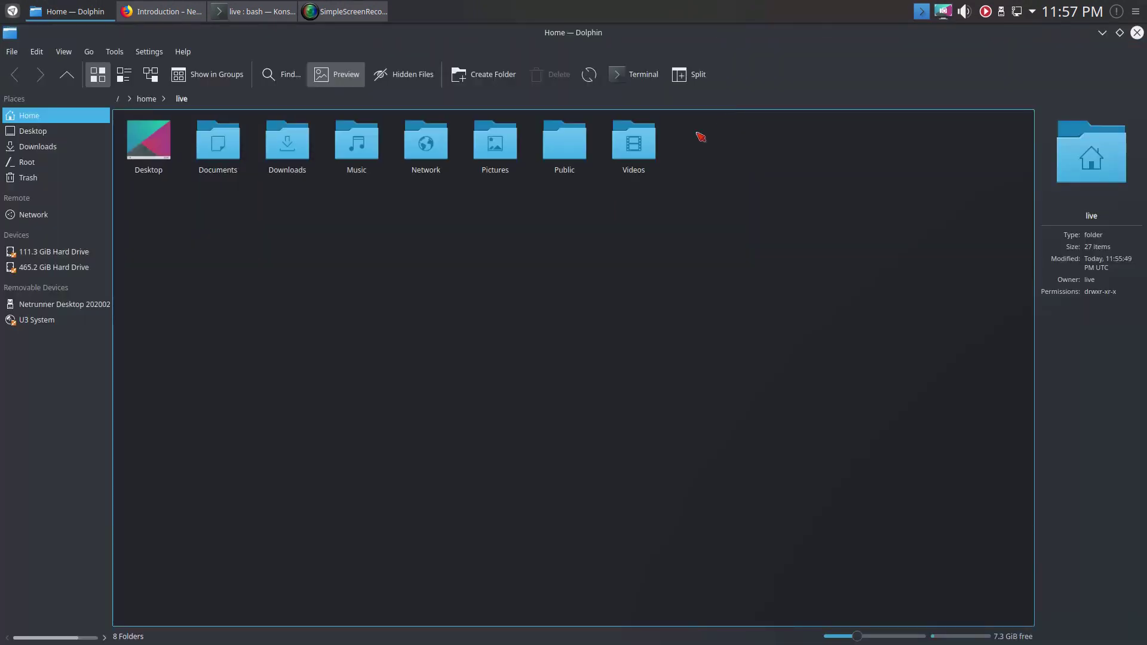
{"action": "left_click", "coordinate": [699, 82]}
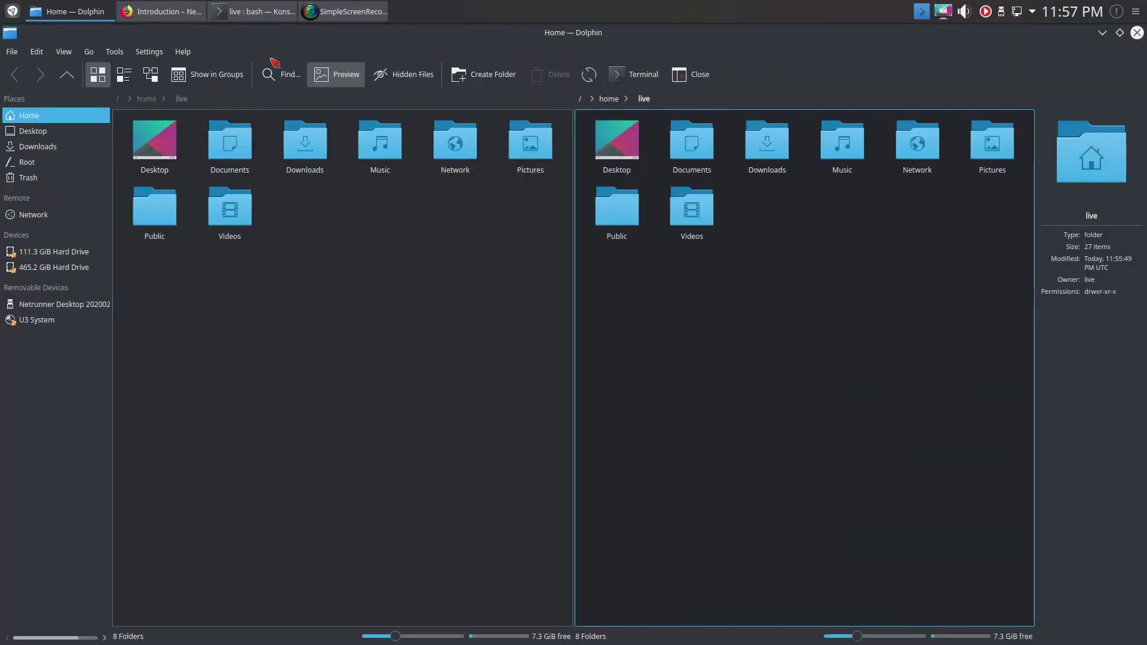
{"action": "left_click", "coordinate": [1136, 32]}
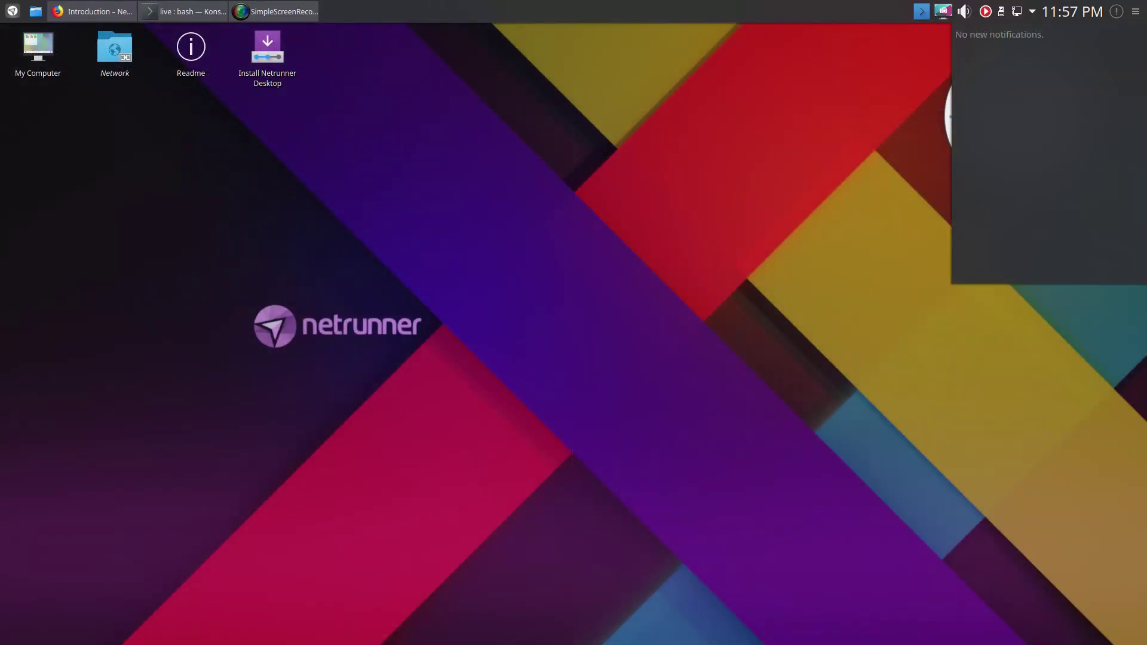
{"action": "key", "text": "Escape"}
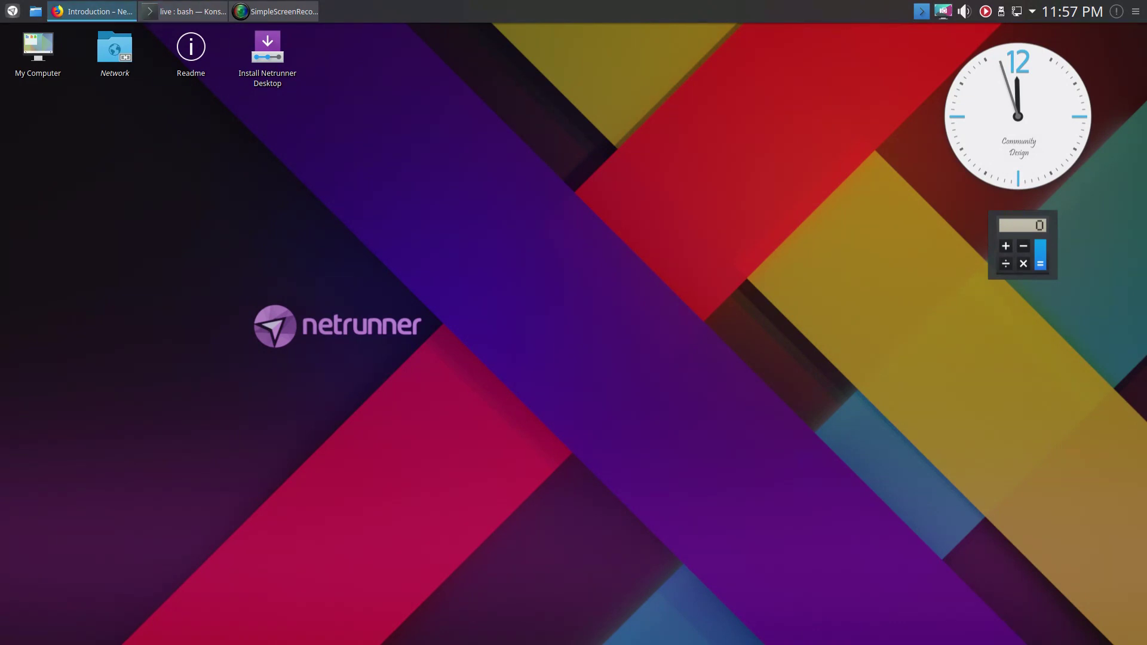
{"action": "key", "text": "super"}
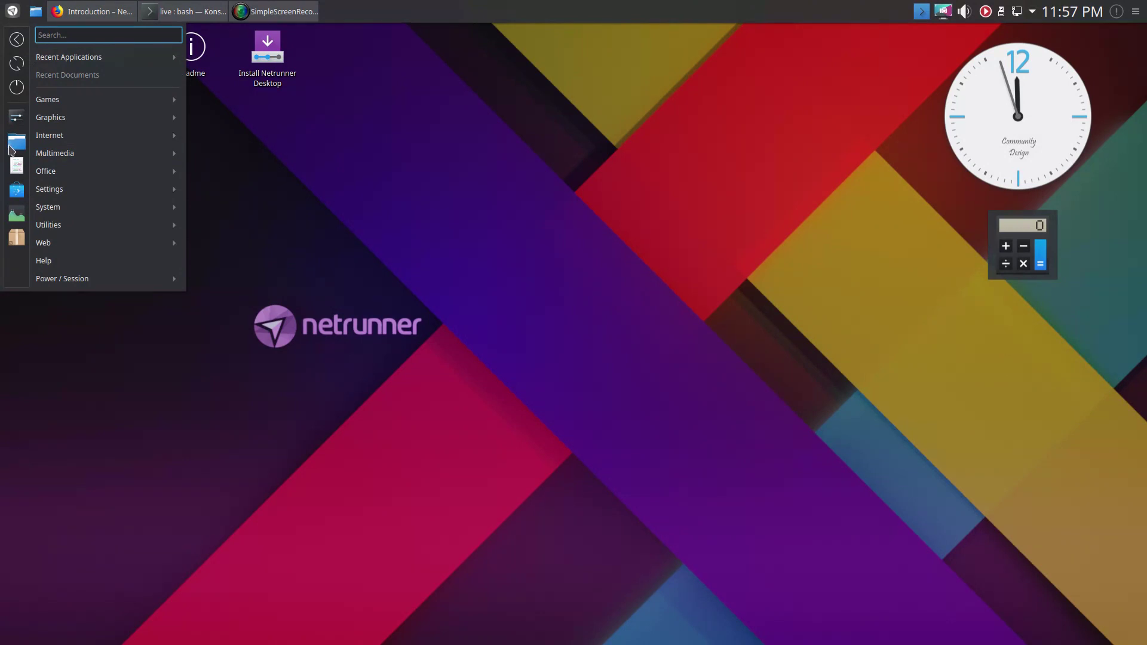
- Open Kate with an empty Untitled document, close it, then open and dismiss the desktop context menu
{"action": "left_click", "coordinate": [15, 167]}
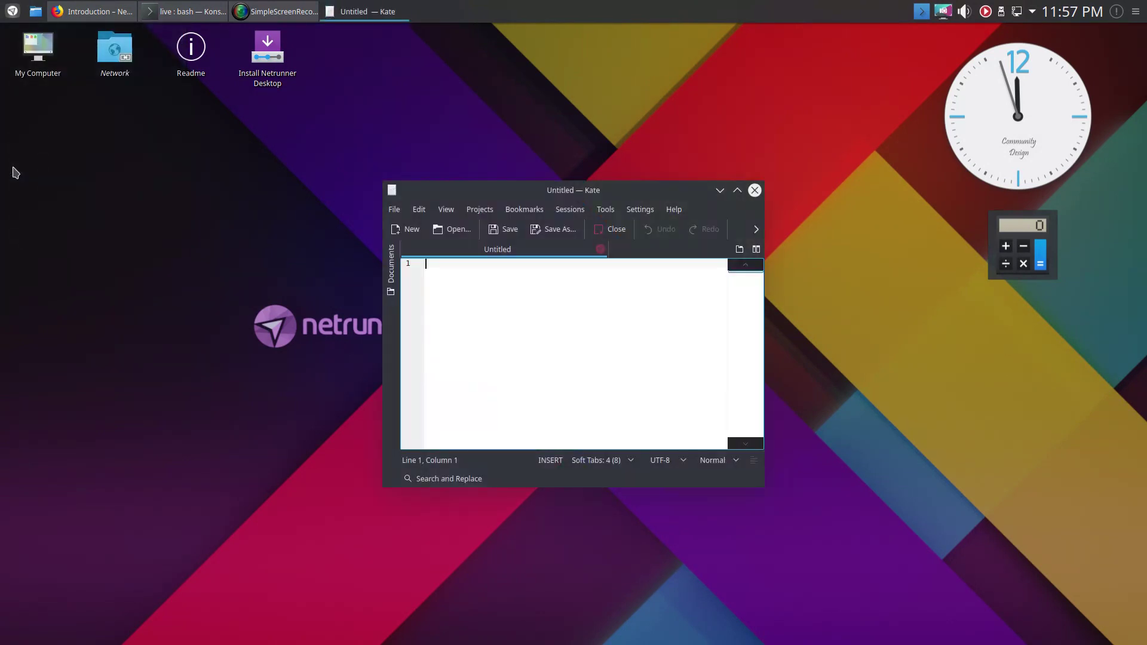
{"action": "left_click", "coordinate": [754, 190]}
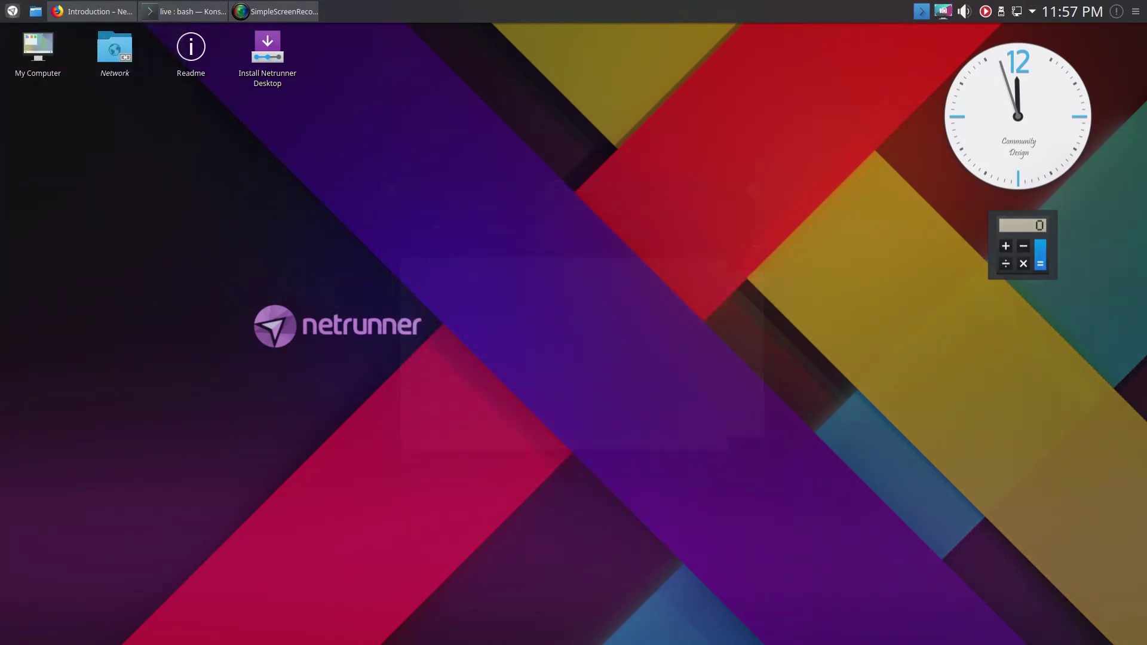
{"action": "right_click", "coordinate": [692, 226]}
{"action": "key", "text": "Escape"}
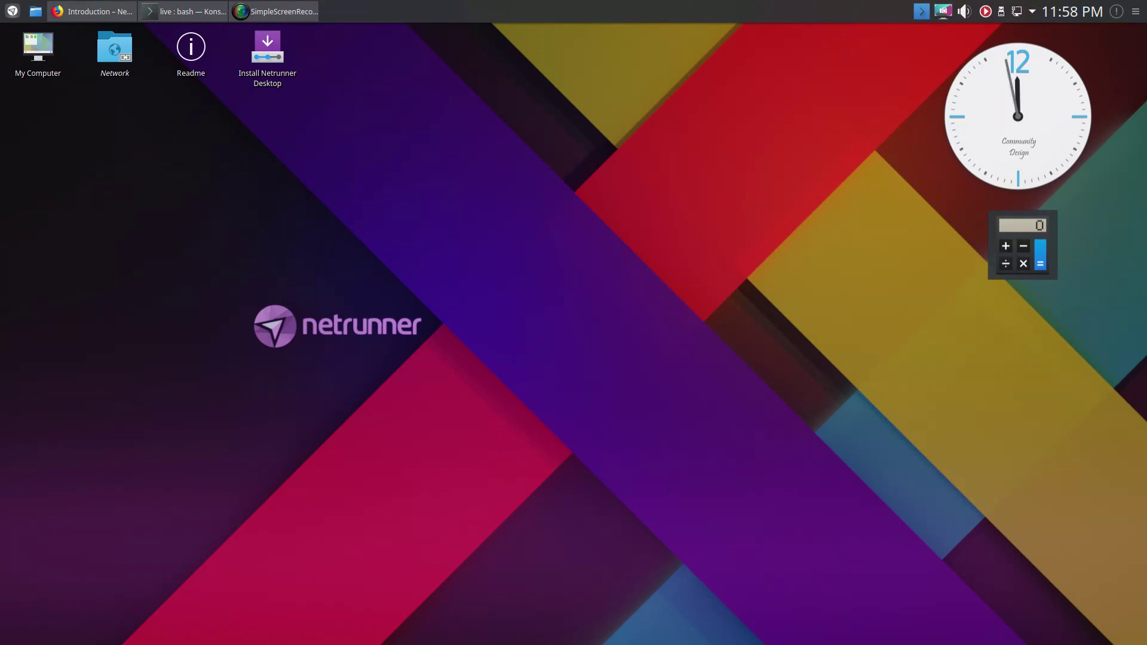
- Bring SimpleScreenRecorder to the front and drag its window up and to the right
{"action": "key", "text": "alt+Tab"}
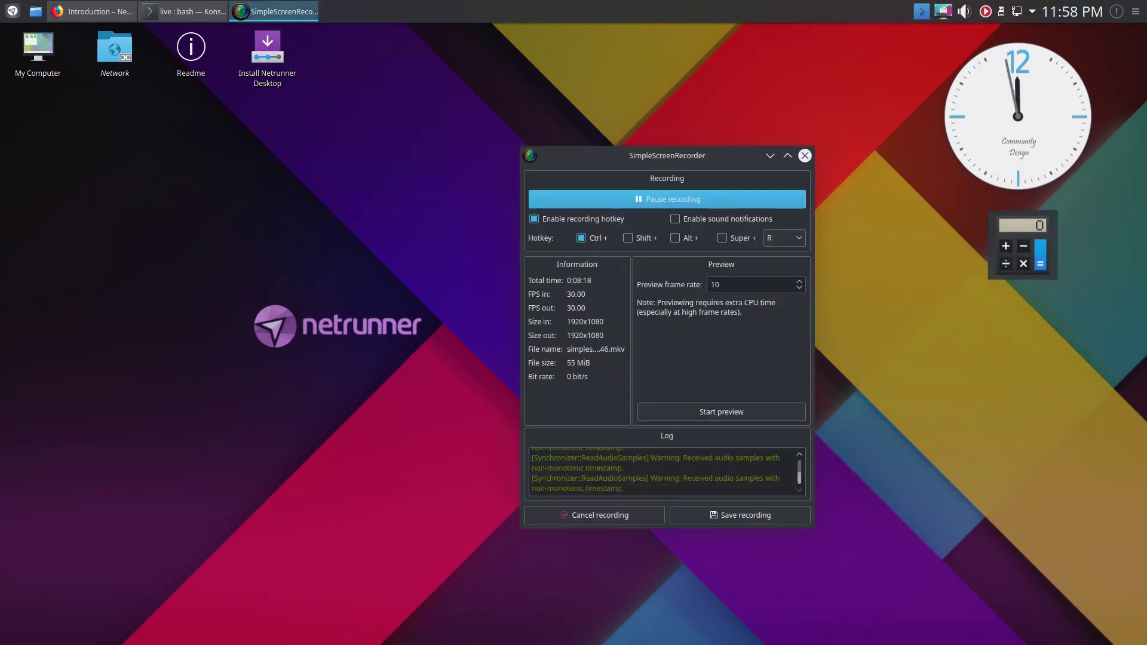
{"action": "left_click_drag", "start_coordinate": [724, 159], "coordinate": [808, 112]}
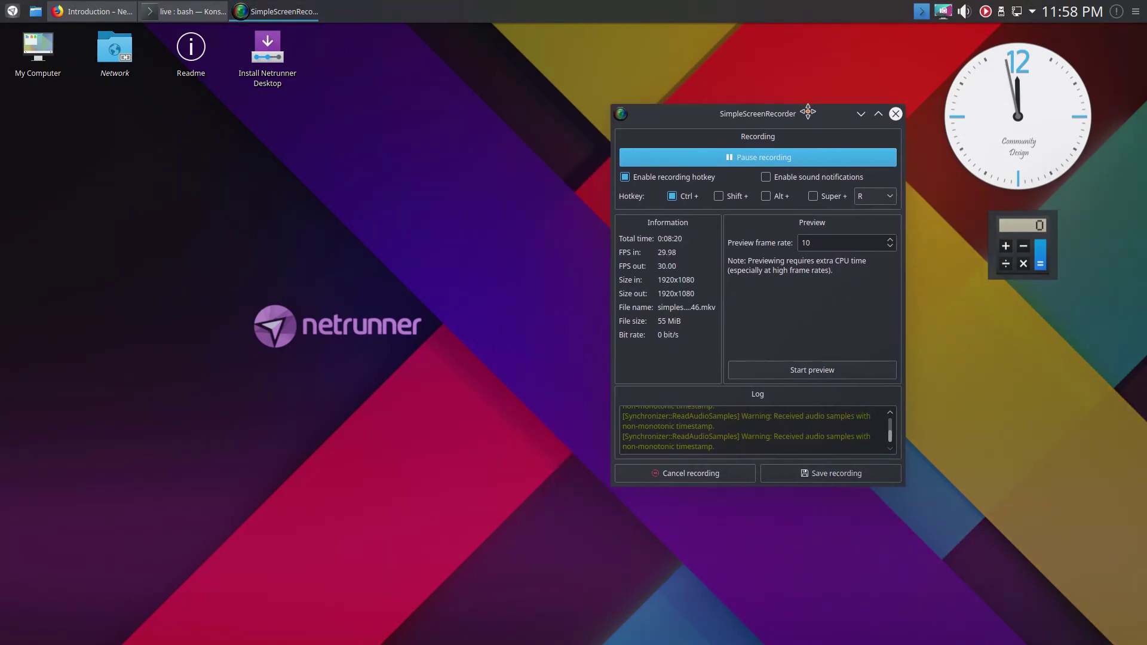